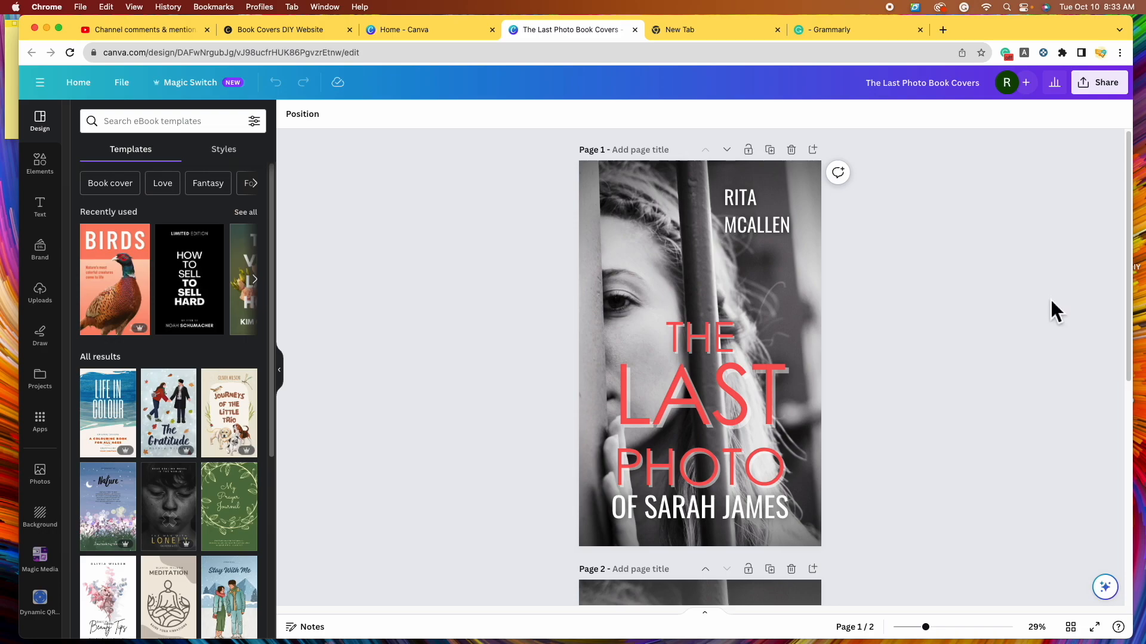
# Search Google for chatgpt, open the ChatGPT site and log in.
pyautogui.click(702, 31)
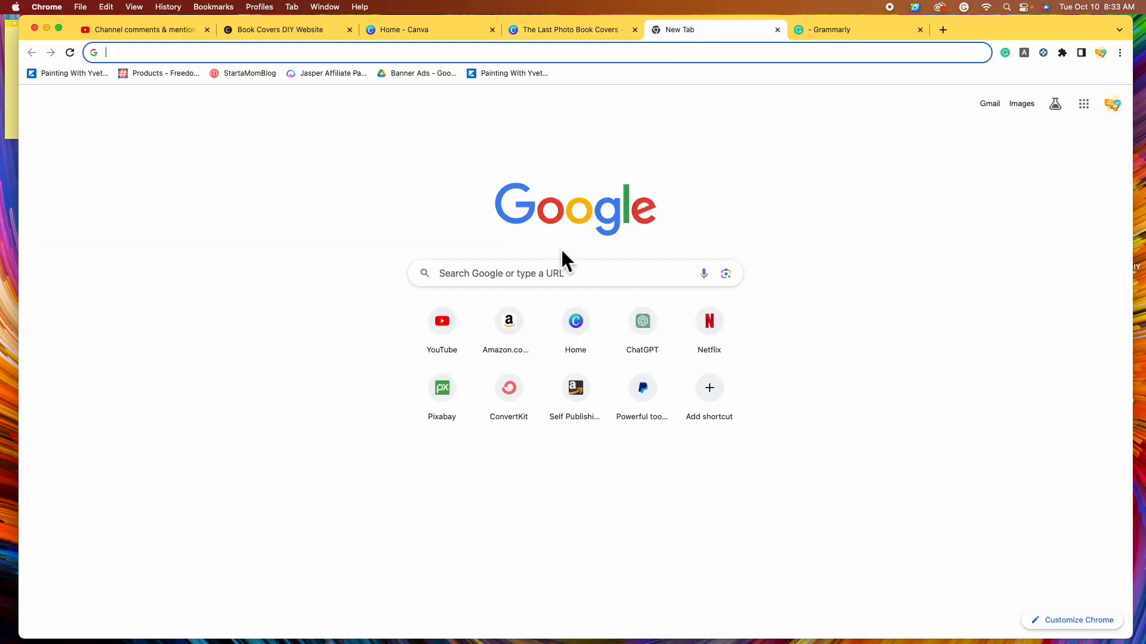
pyautogui.click(571, 278)
pyautogui.write('chatgpt')
pyautogui.press('Return')
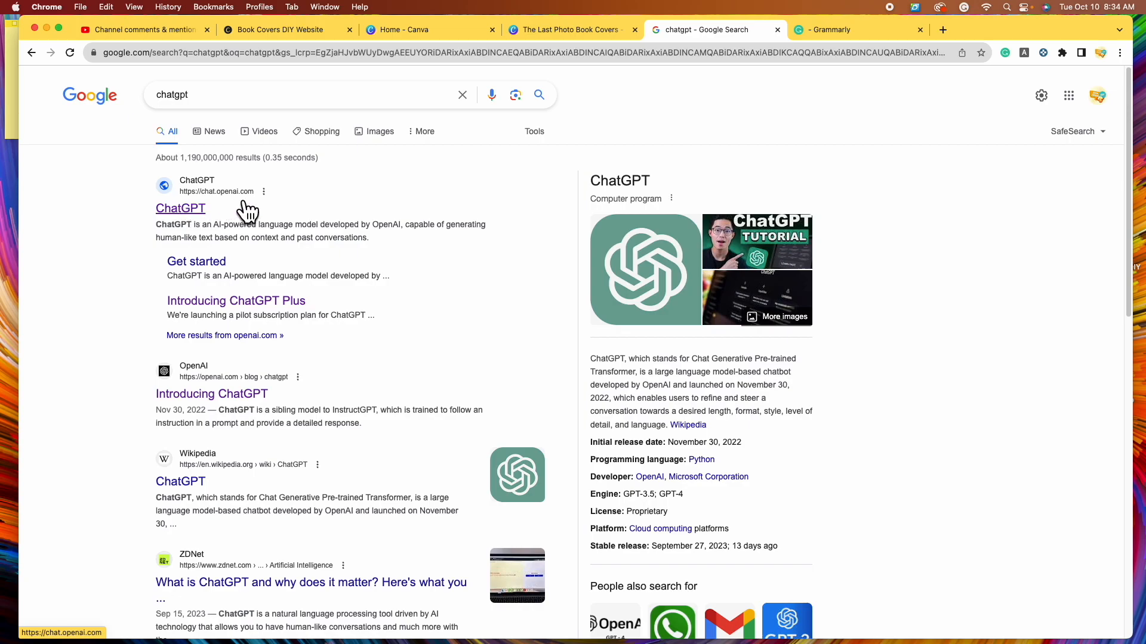
pyautogui.click(197, 216)
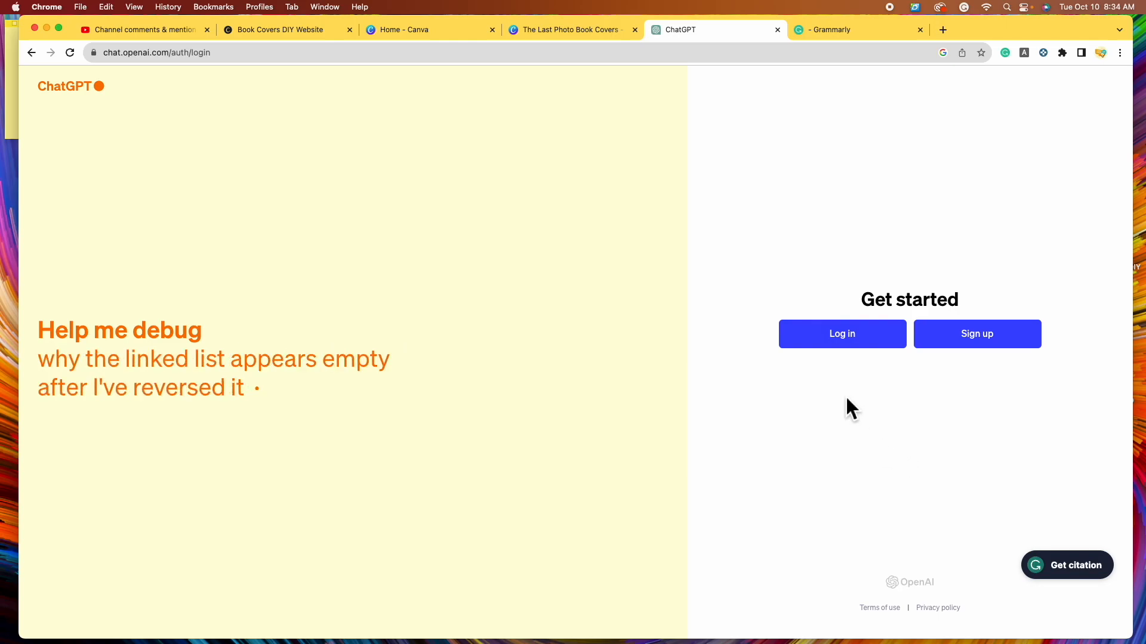
pyautogui.click(850, 358)
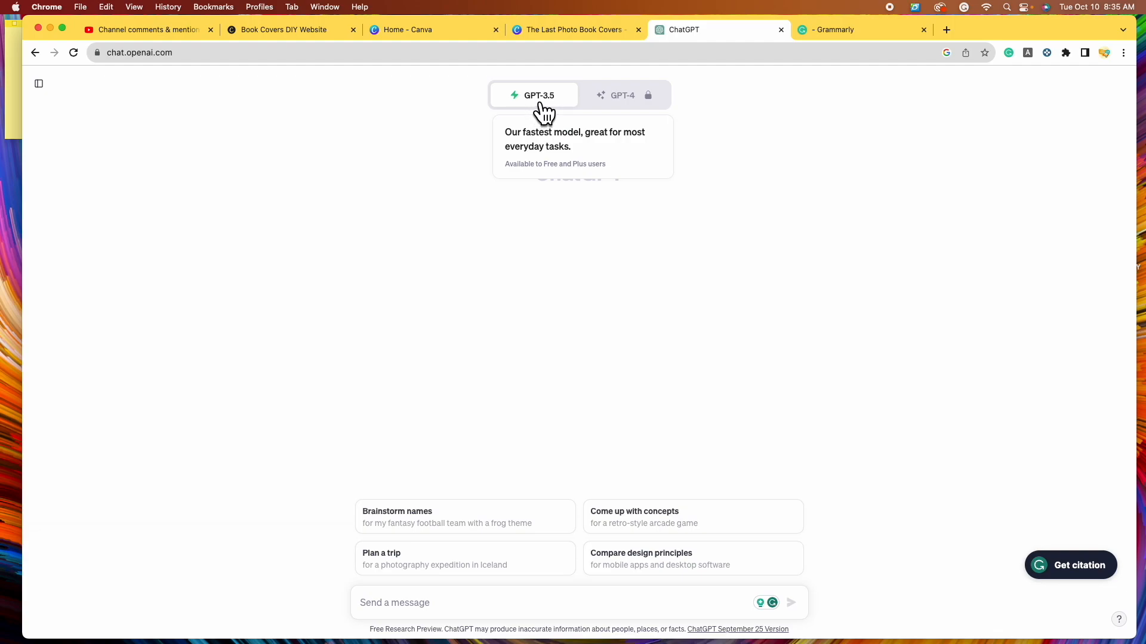
# Send GPT-3.5 the prompt "You are a fiction author that just wrote a psychological thriller novel. Understand?".
pyautogui.moveTo(637, 96)
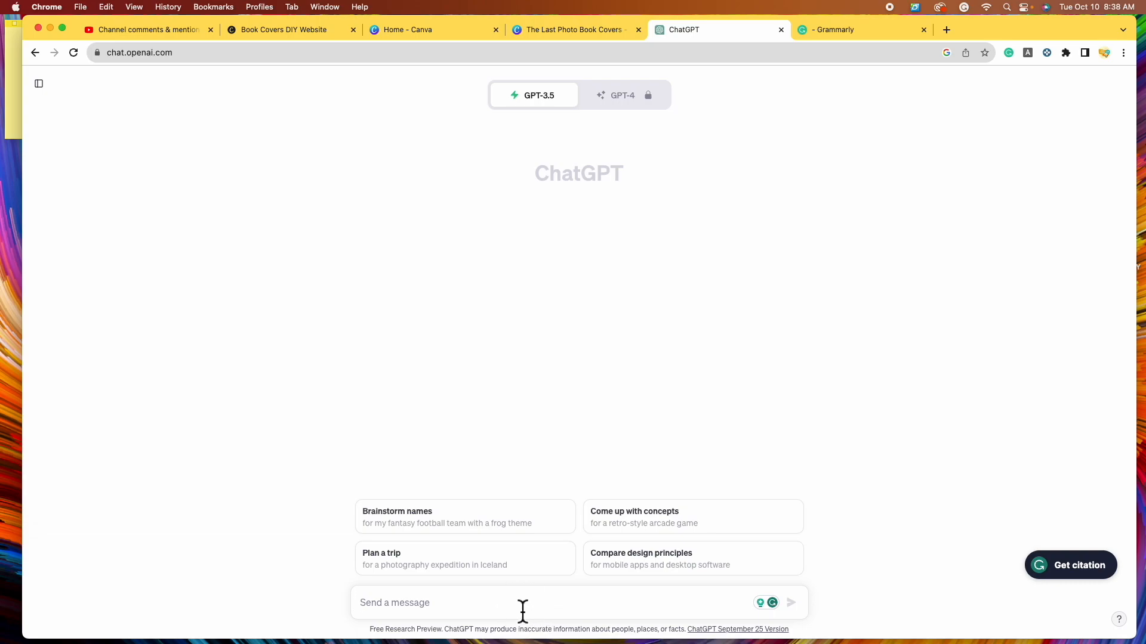
pyautogui.write('Yo')
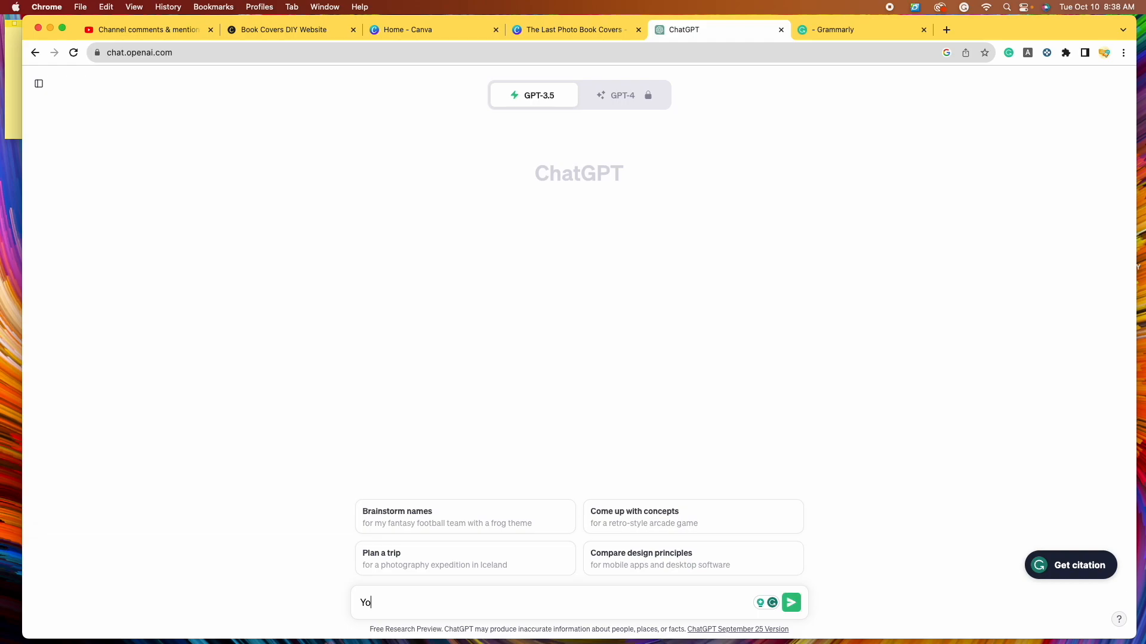
pyautogui.write('u are a fiction author that just wrote a ')
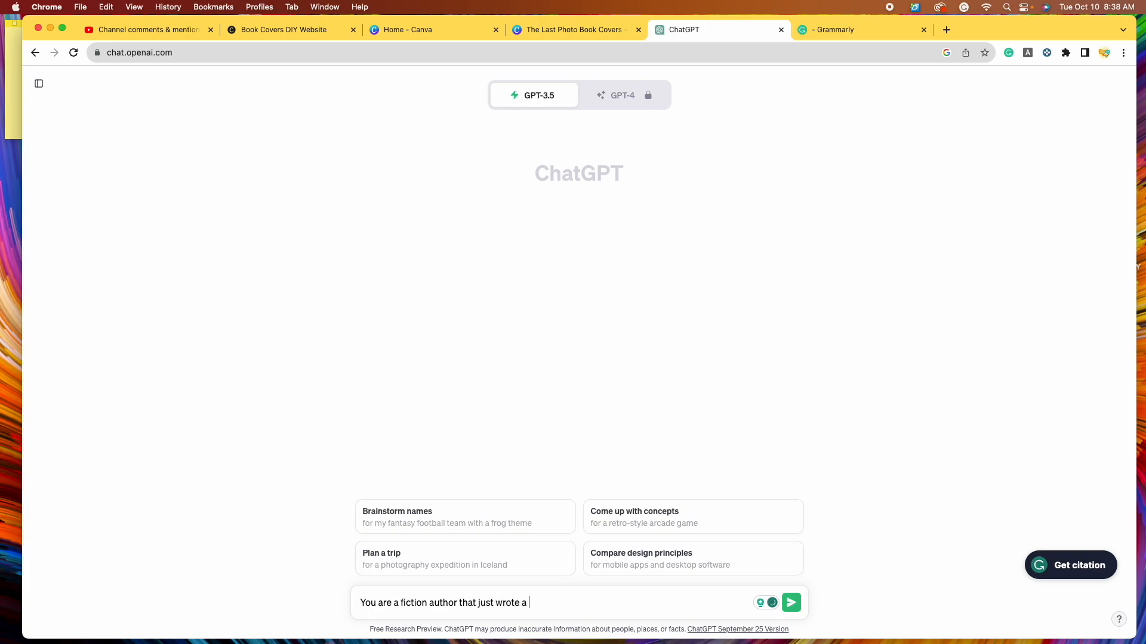
pyautogui.write('psychological thriller novel.')
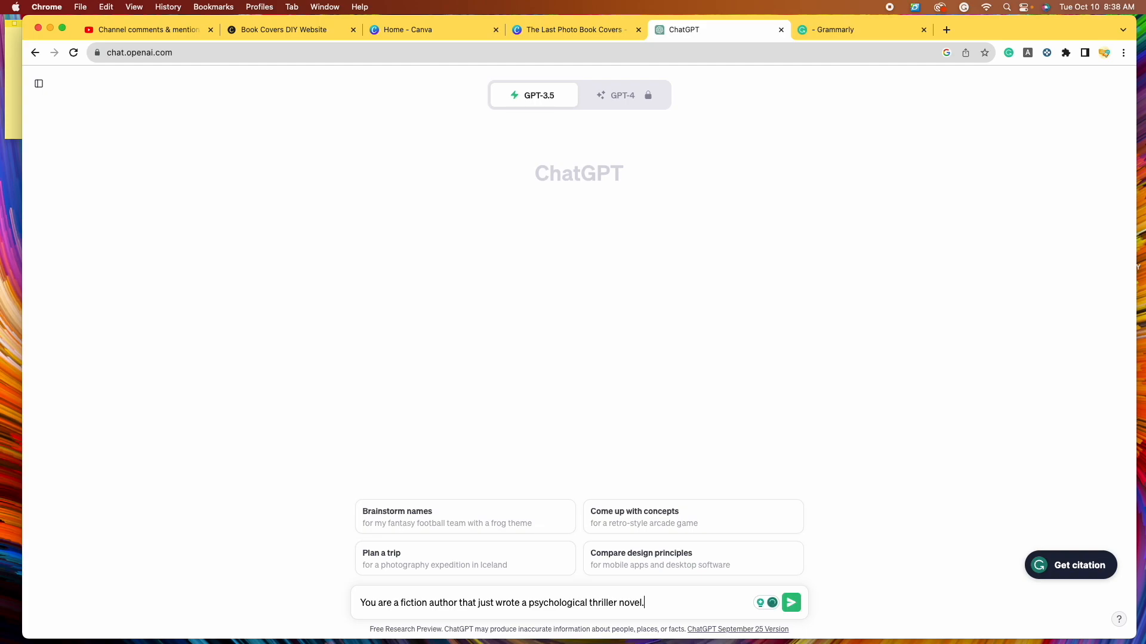
pyautogui.write(' Understand?')
pyautogui.press('Return')
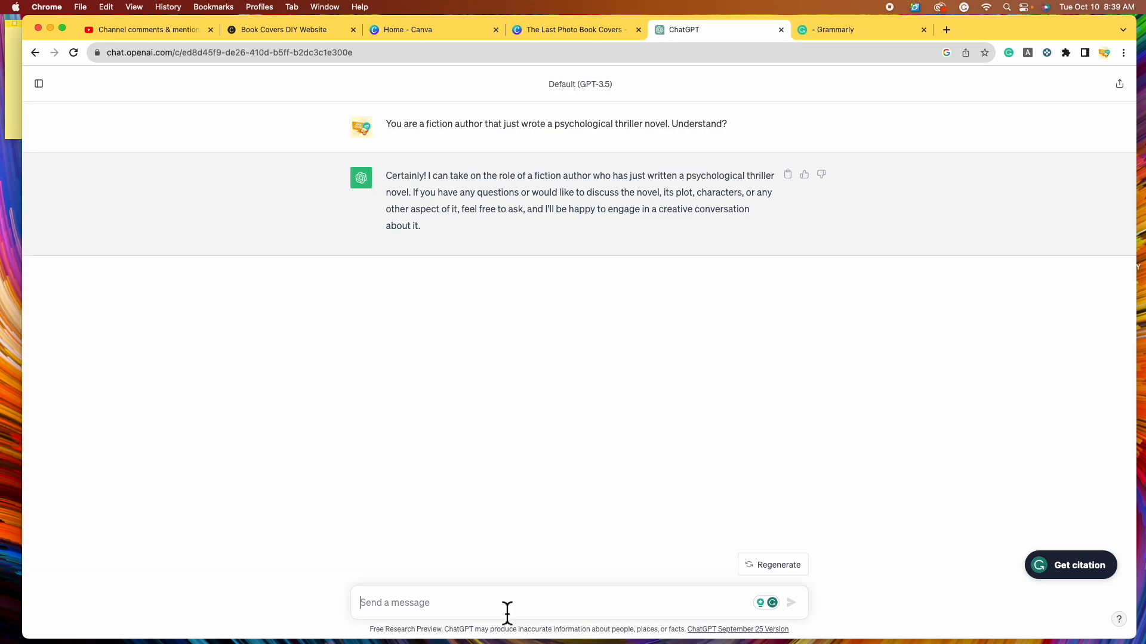
# Start a prompt requesting a captivating book blurb for a psychological thriller about a girl missing from Dallas, Texas 30 years ago, whose sister is still trying.
pyautogui.write('Write a')
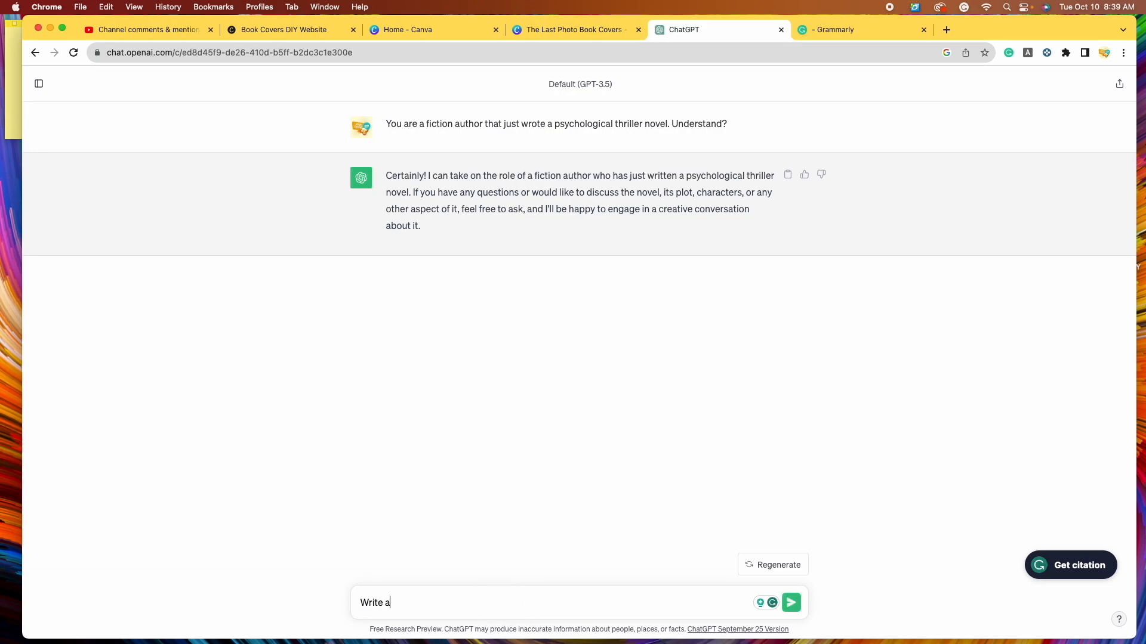
pyautogui.write(' captivating book blurb for ')
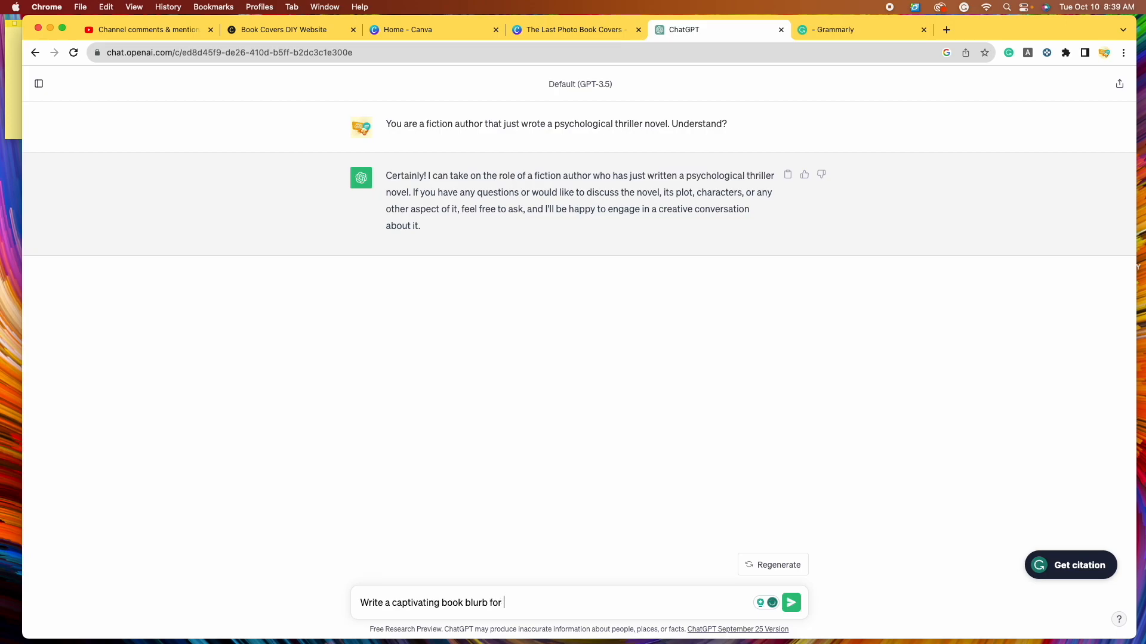
pyautogui.write('a psychological thriller about ')
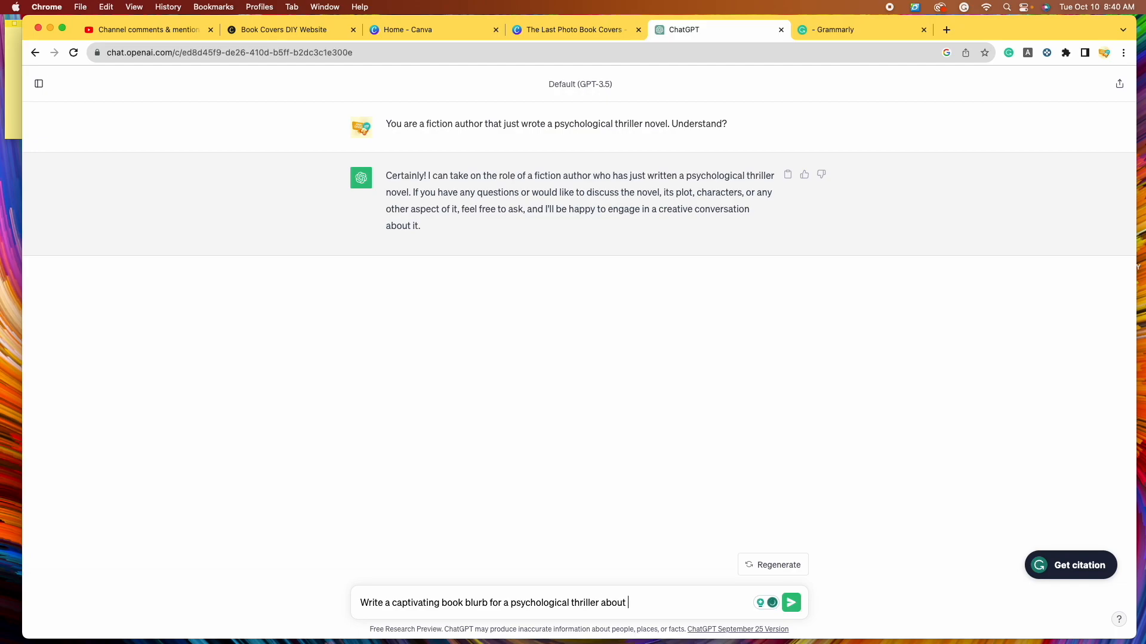
pyautogui.write('a girl that went missing from ')
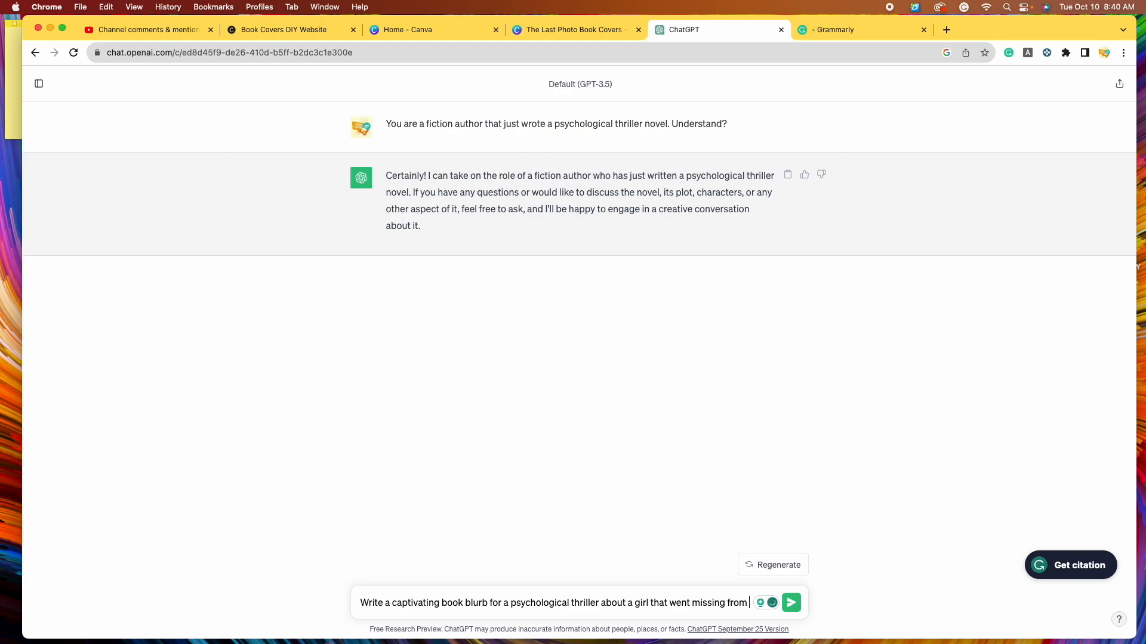
pyautogui.write('Dallas, Te')
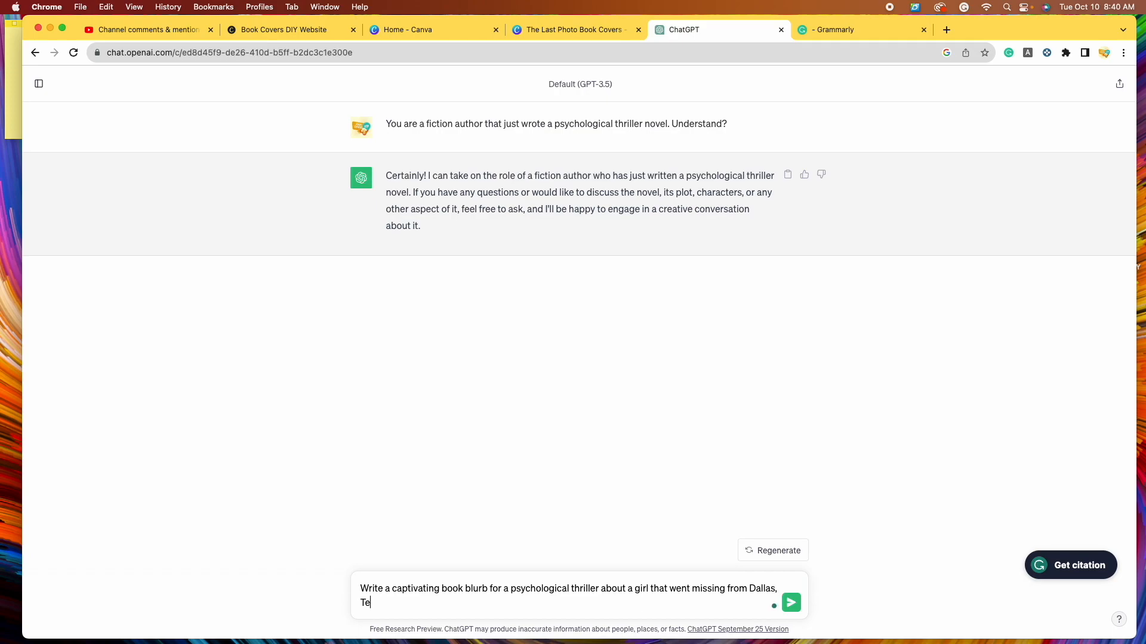
pyautogui.write('xas 30 years ago.')
pyautogui.write('Her ')
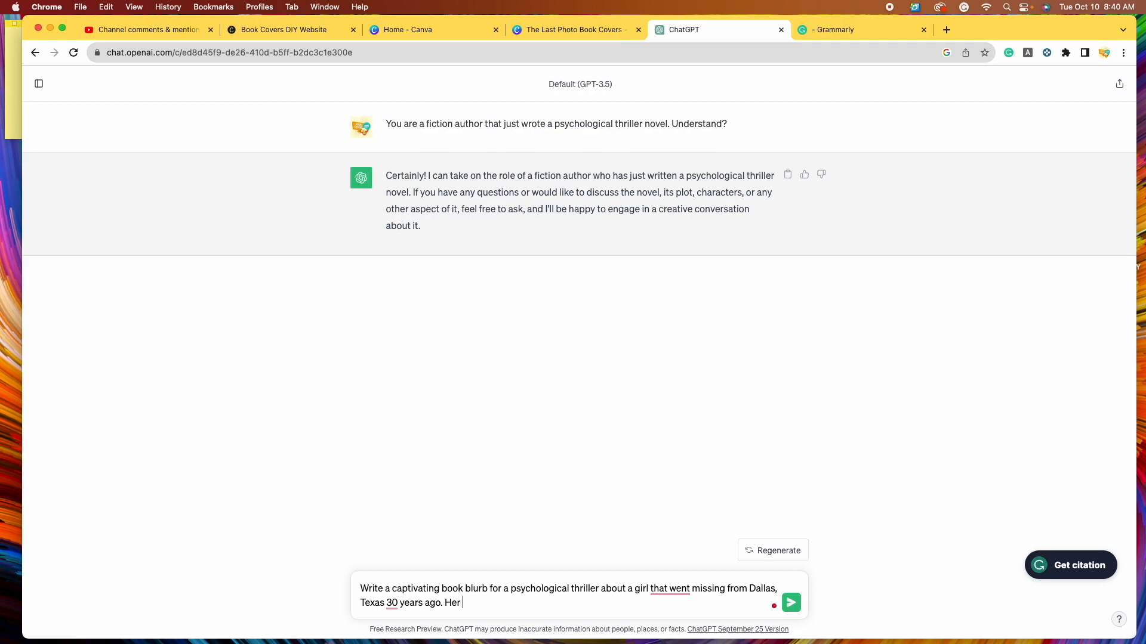
pyautogui.write('sister is still trying')
# Add the missing girl's full name and the sister's first name to the prompt, and finish the sentence with "to find out what happened to her".
pyautogui.click(652, 588)
pyautogui.click(643, 31)
pyautogui.click(716, 33)
pyautogui.write('named Sarah James')
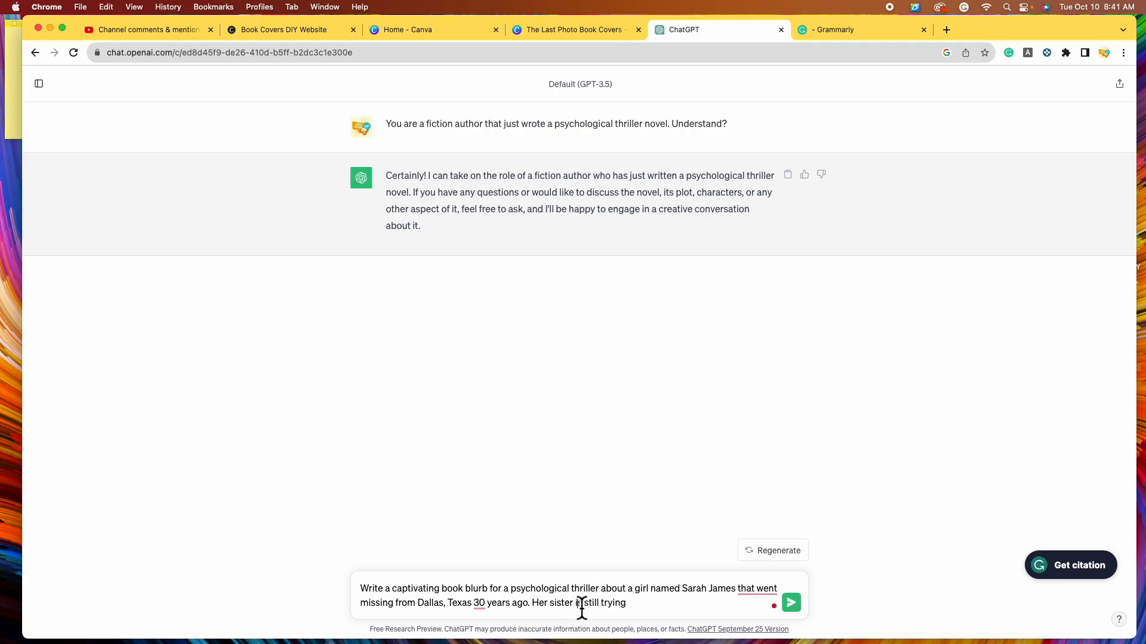
pyautogui.write('Susan is still trying to')
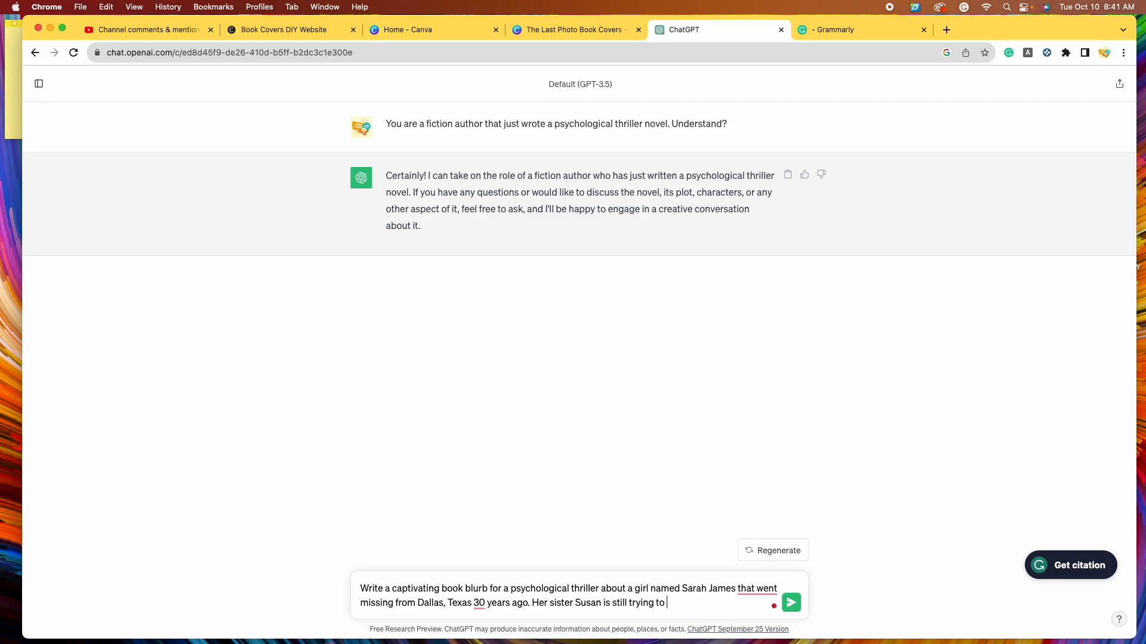
pyautogui.write(' find out what happened to her')
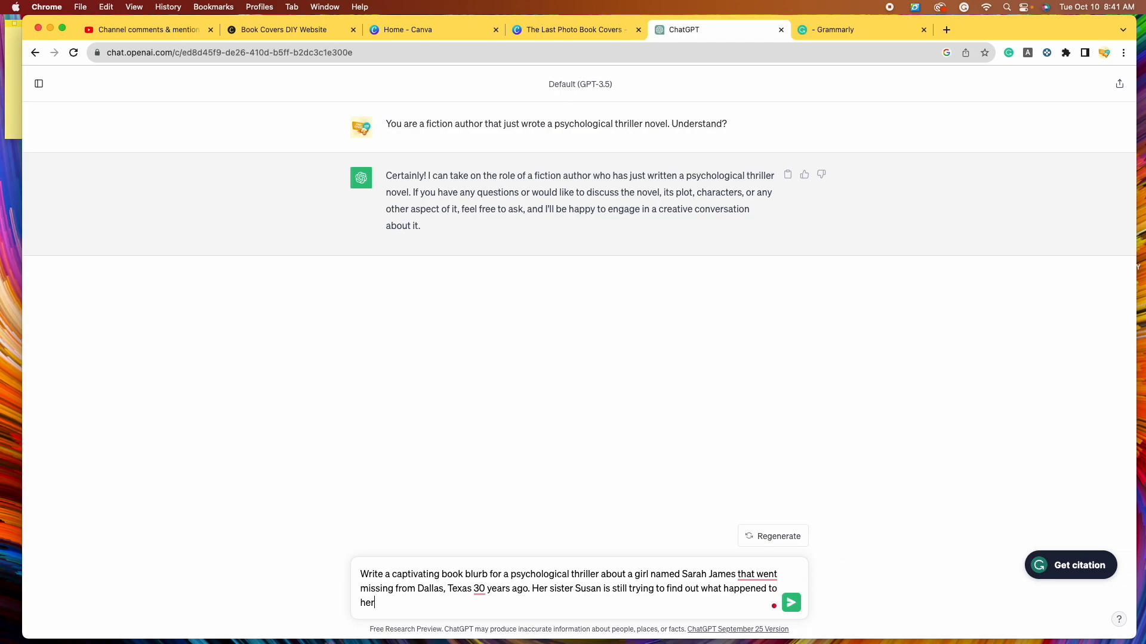
# Add that a stranger contacts the sister with a photo showing the girl in the background, taken in Denver a week after she went missing.
pyautogui.write('. A stranger contacts her with a photo of Sarah in the background but ')
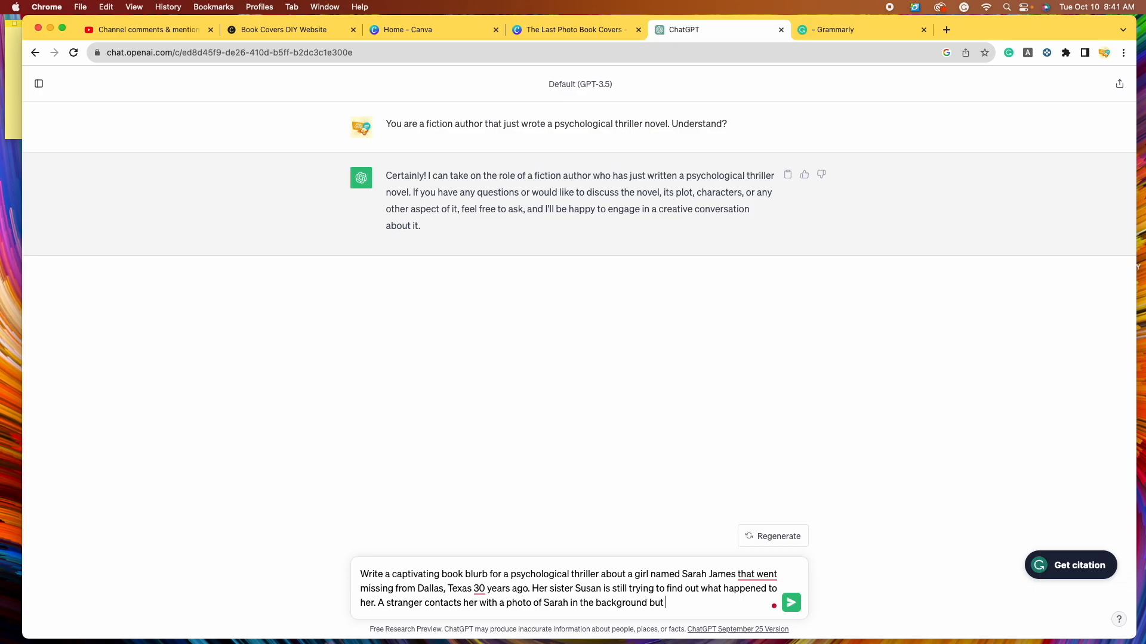
pyautogui.write('it is from the week after she went missin')
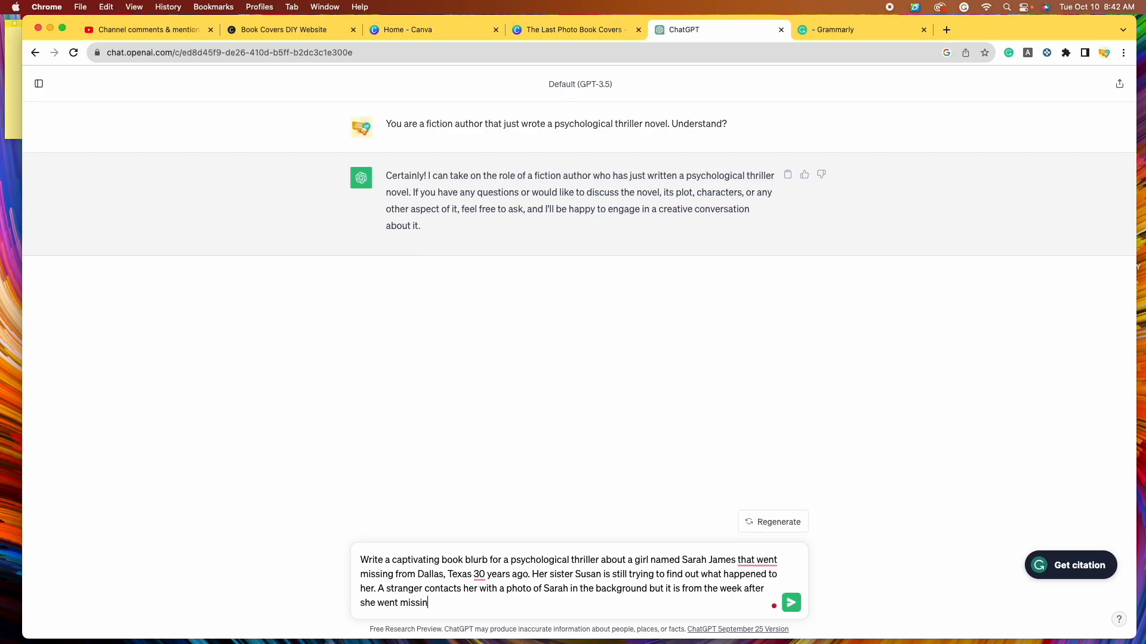
pyautogui.write('g and it was taken in Denver, Co')
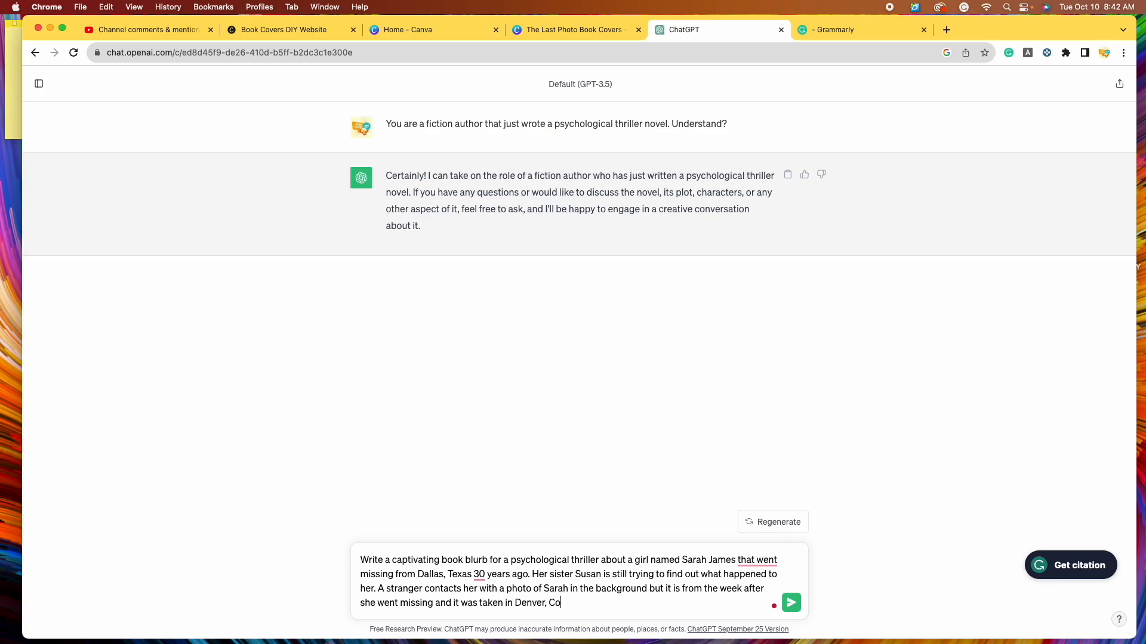
# Complete the location as Colorado and add that the sister must find out what happened and why the girl was in a state she has no connection to.
pyautogui.write('lorado. Susan must find out what ')
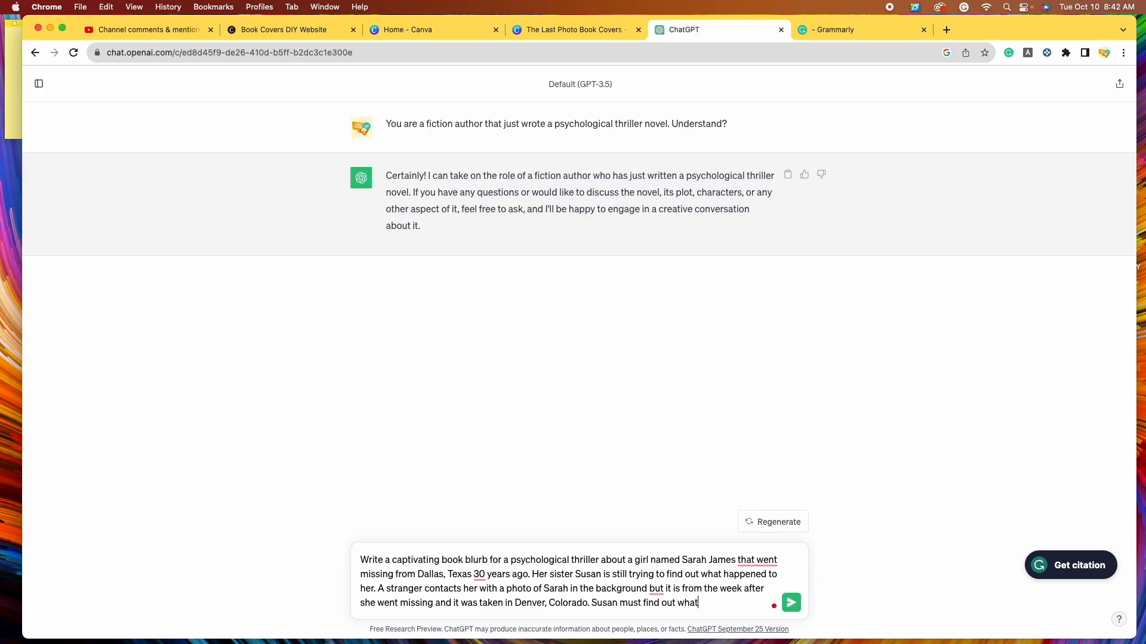
pyautogui.write('happened to her sist')
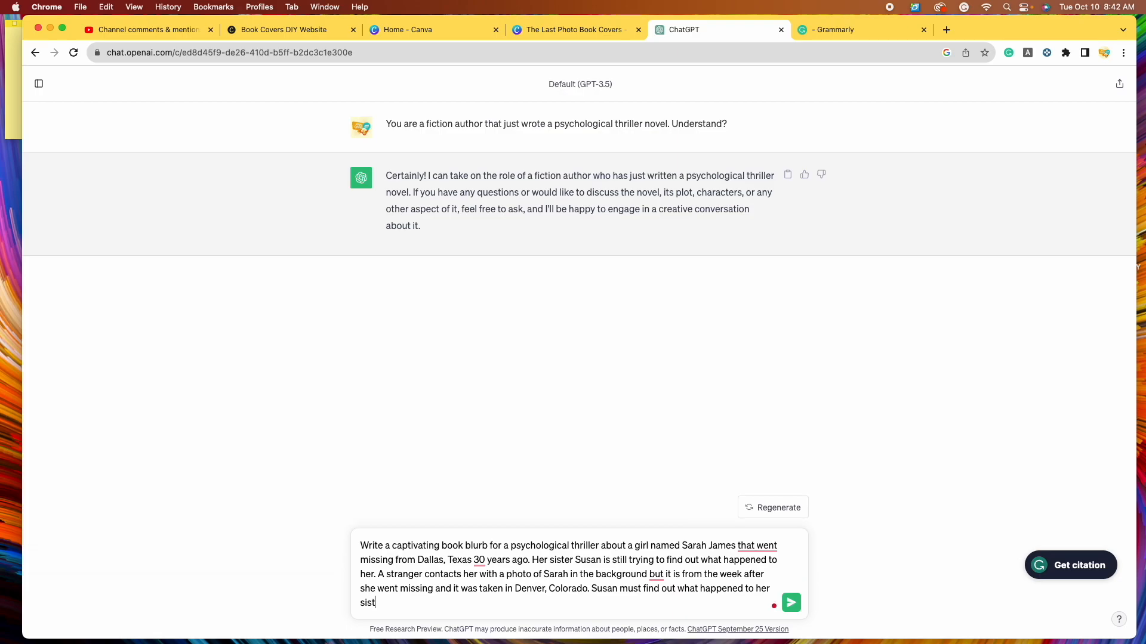
pyautogui.write('er and why was she in anothe')
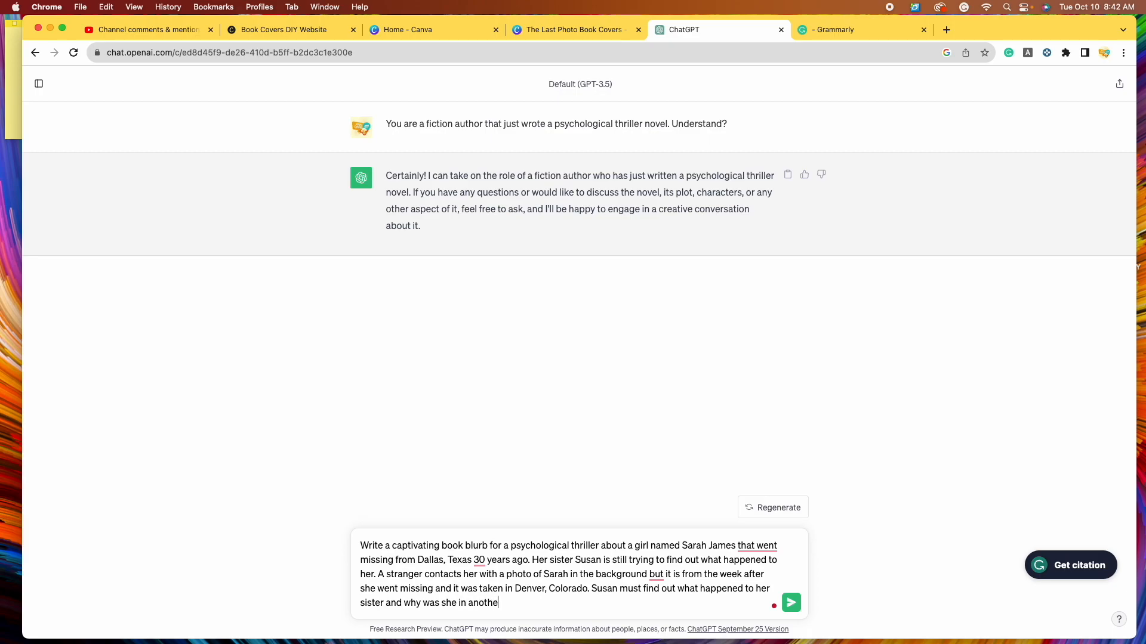
pyautogui.write('r state ')
pyautogui.write('the week')
pyautogui.press('BackSpace')
pyautogui.press('BackSpace')
pyautogui.press('BackSpace')
pyautogui.press('BackSpace')
pyautogui.press('BackSpace')
pyautogui.press('BackSpace')
pyautogui.press('BackSpace')
pyautogui.press('BackSpace')
pyautogui.press('BackSpace')
pyautogui.write('that she has no connection to')
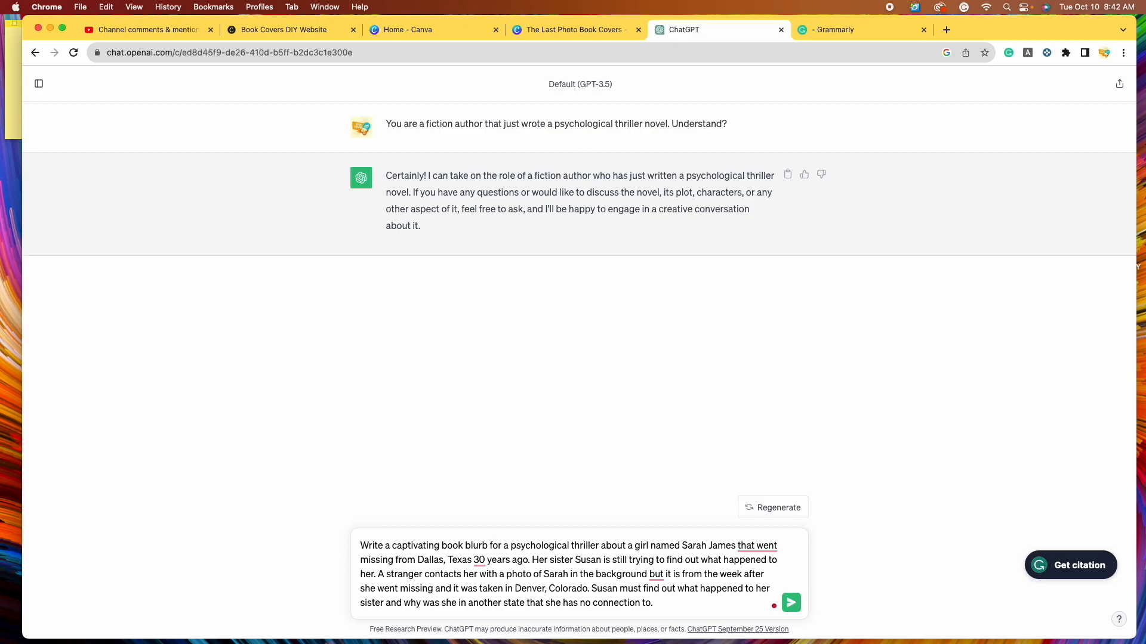
# Extend the plot with "and why did she not contact her family. And more importantly, is she still alive?".
pyautogui.write(' and why did she not contact her family')
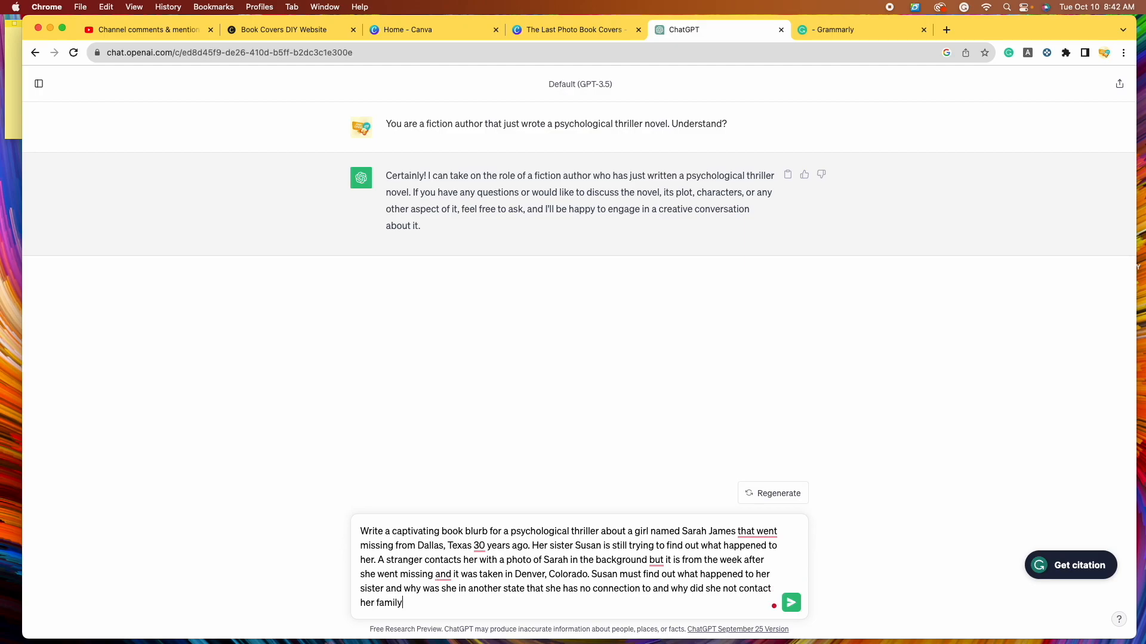
pyautogui.write('. And more importantly, is she still aliv')
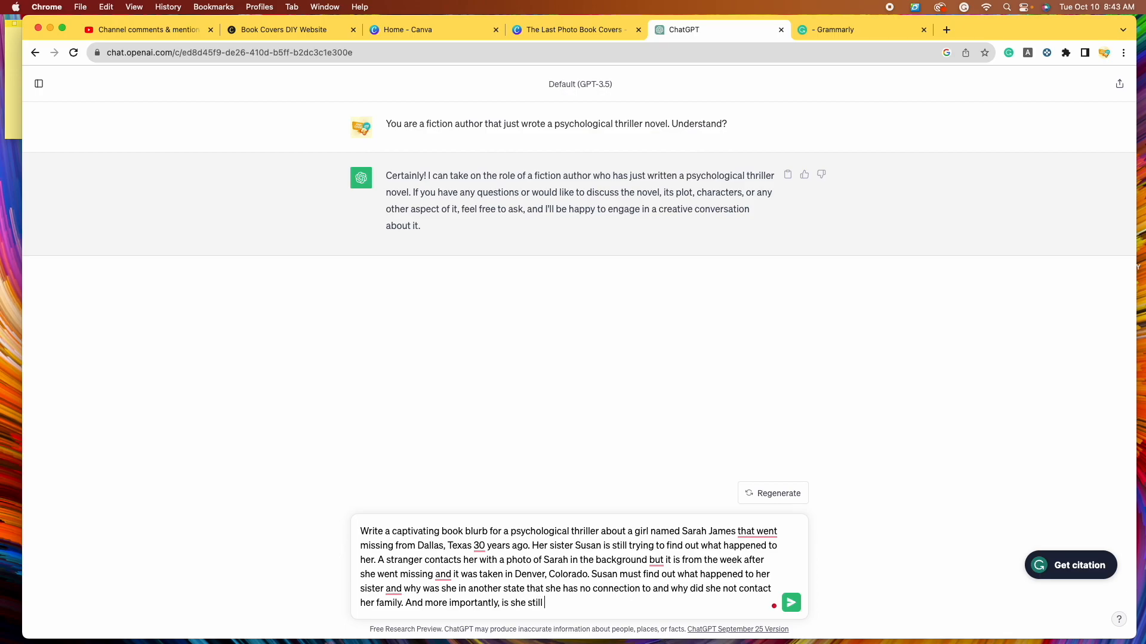
pyautogui.write('e?')
# End the prompt with "Include a hook and questions in the blurb." and send it.
pyautogui.write('Include a hook and questions inthe')
pyautogui.press('BackSpace')
pyautogui.press('BackSpace')
pyautogui.write('the blurb.')
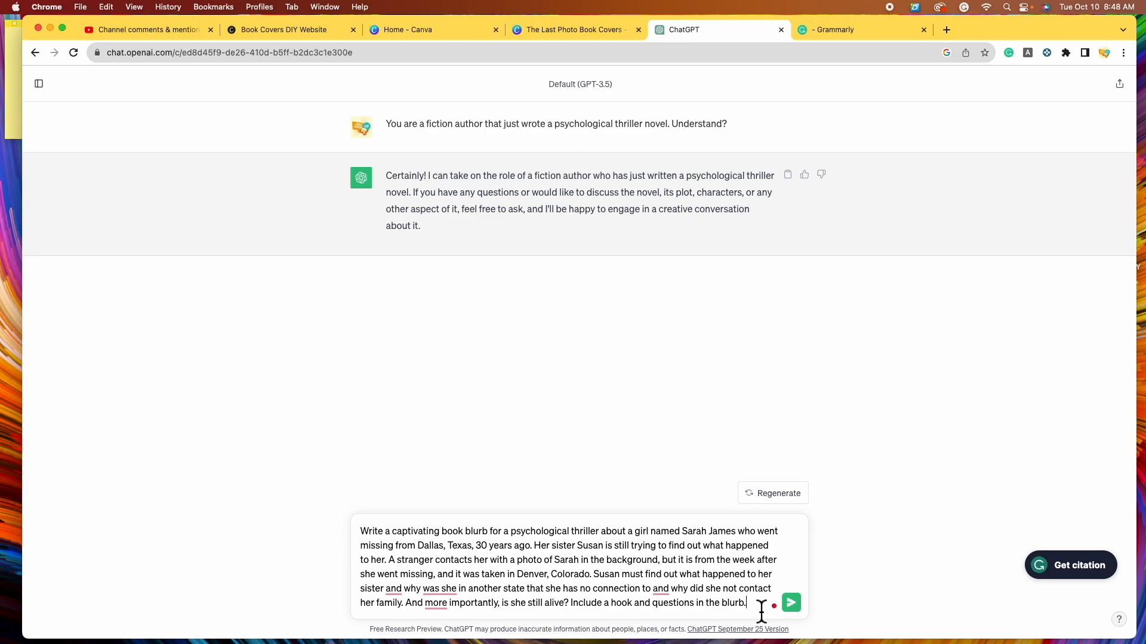
pyautogui.press('Return')
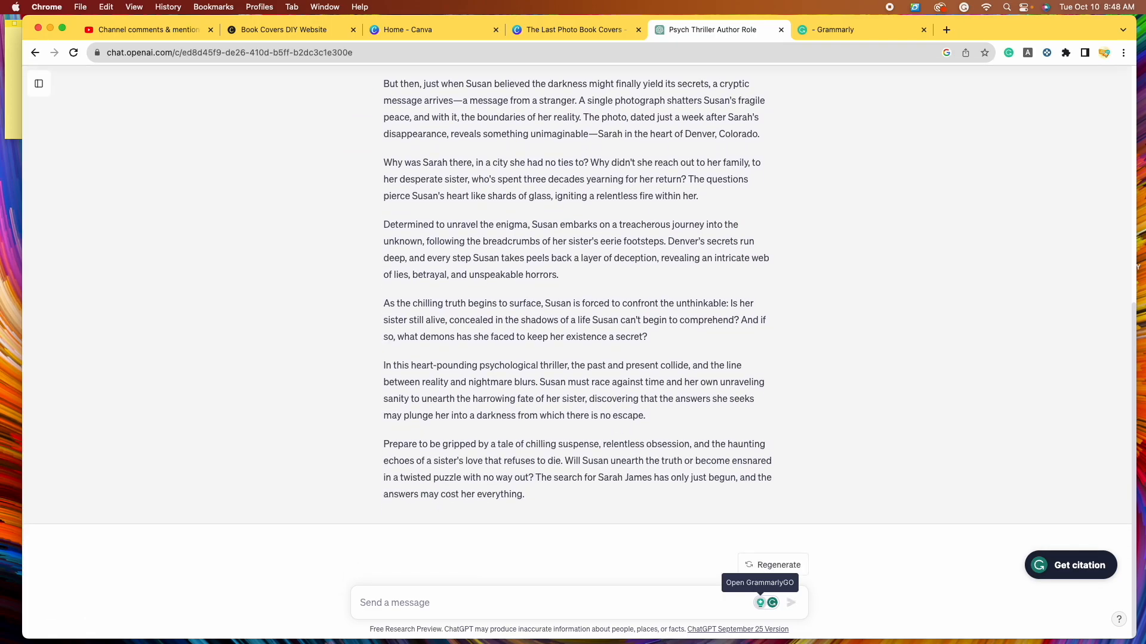
# Read through the generated book blurb and compare it with the prompt's plot details, hook and questions.
pyautogui.scroll(3, 892, 403)
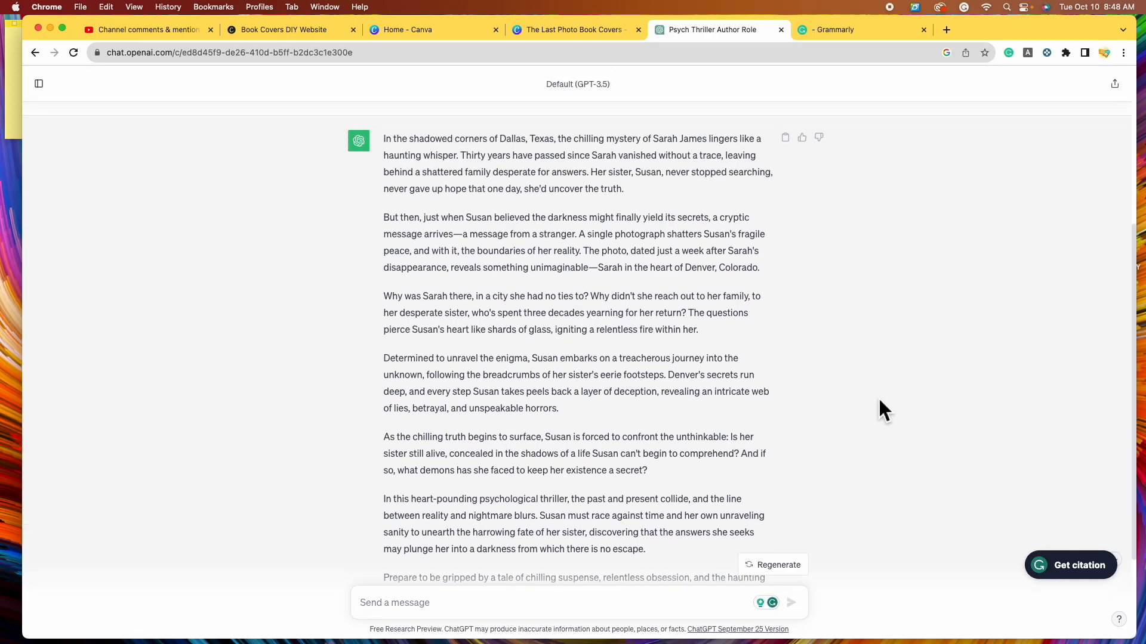
pyautogui.scroll(2, 840, 425)
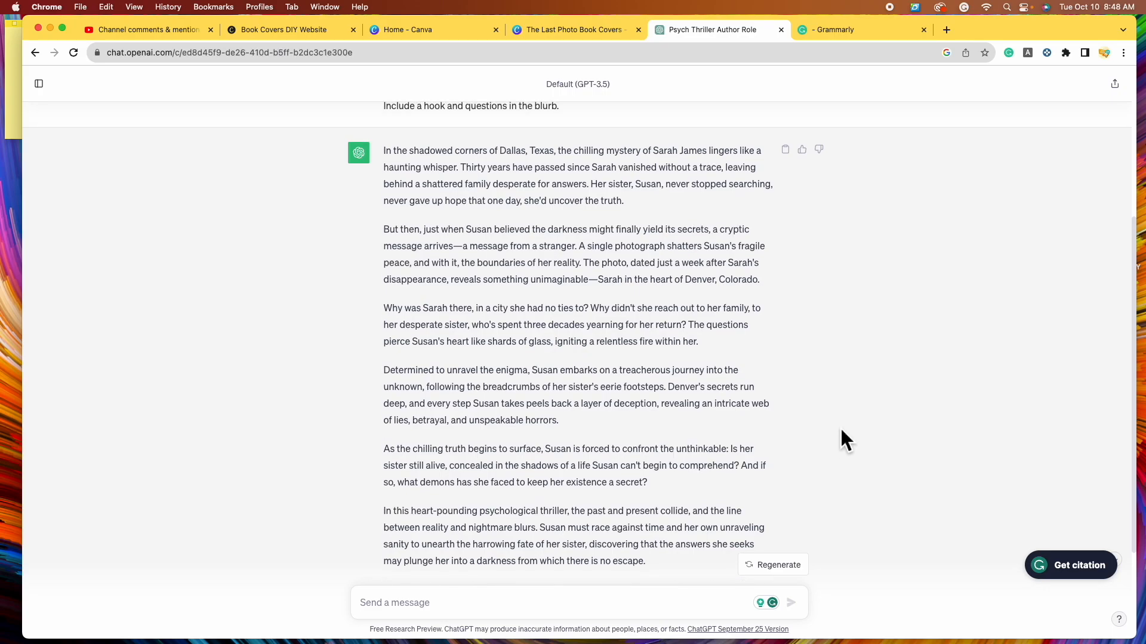
pyautogui.scroll(-2, 848, 441)
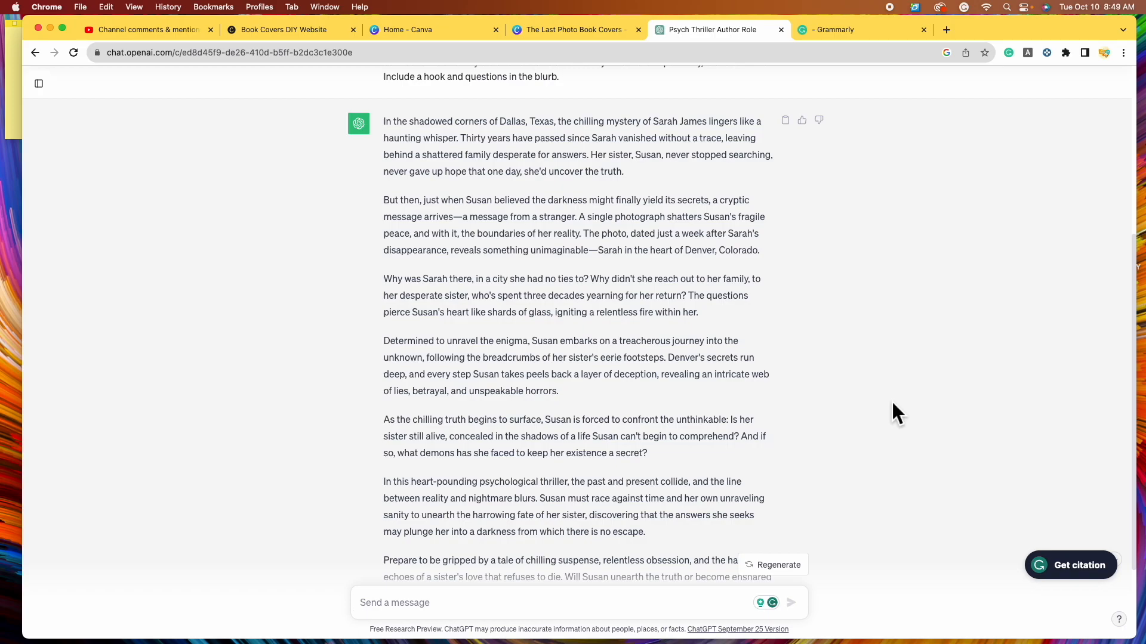
pyautogui.scroll(-3, 893, 399)
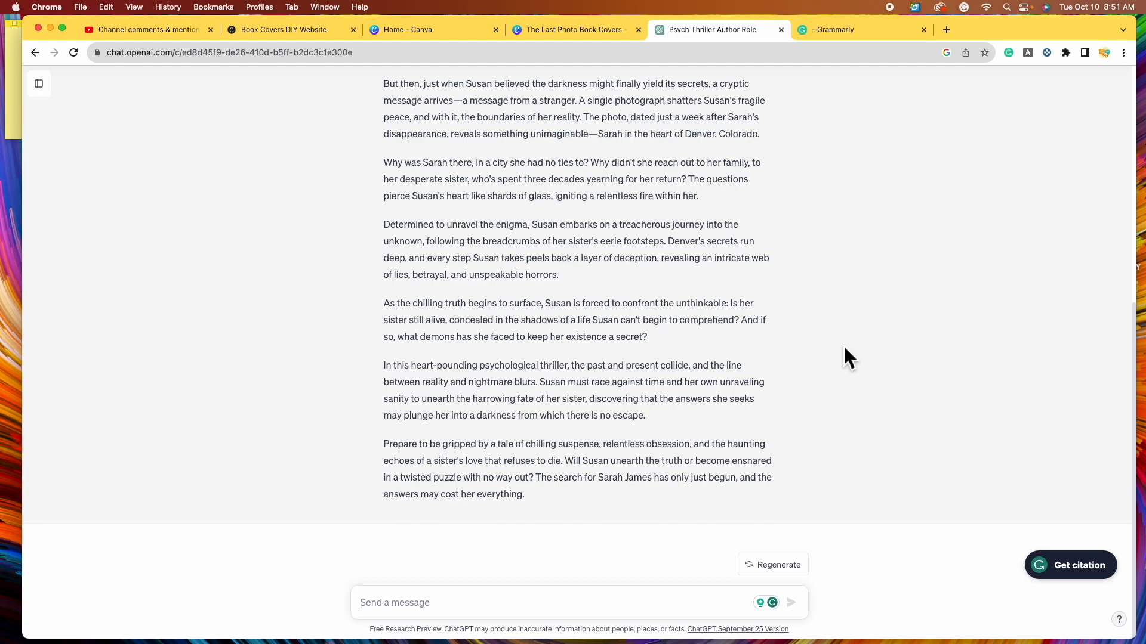
pyautogui.scroll(4, 842, 345)
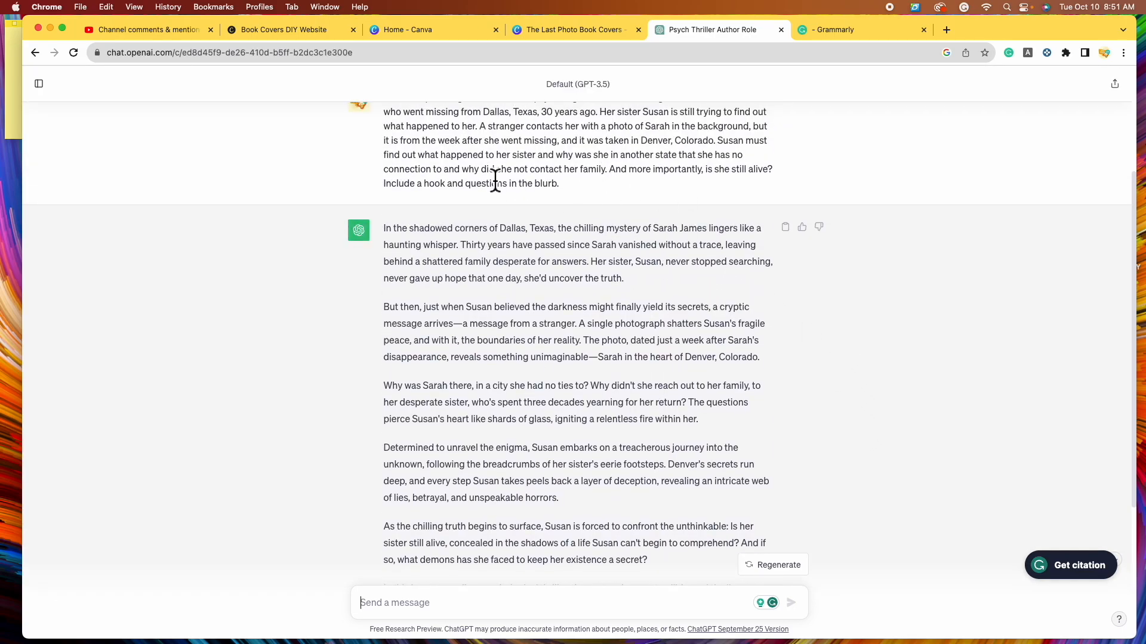
pyautogui.scroll(1, 496, 179)
pyautogui.scroll(-3, 733, 319)
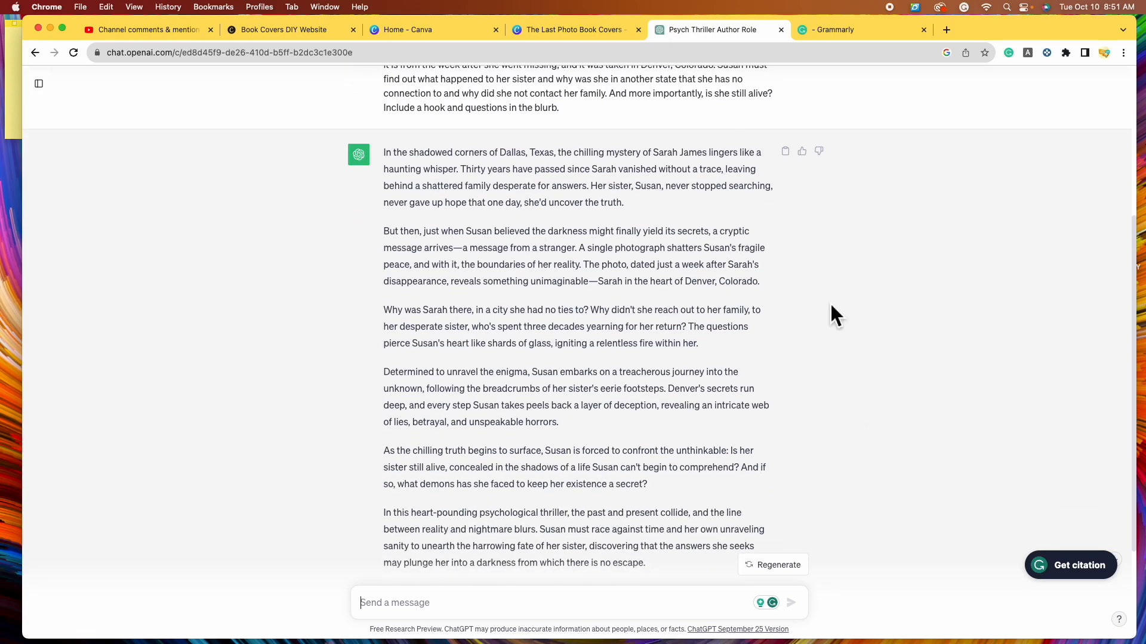
# Read the generated blurb through to its end and check it against the book cover design in Canva.
pyautogui.scroll(-1, 809, 369)
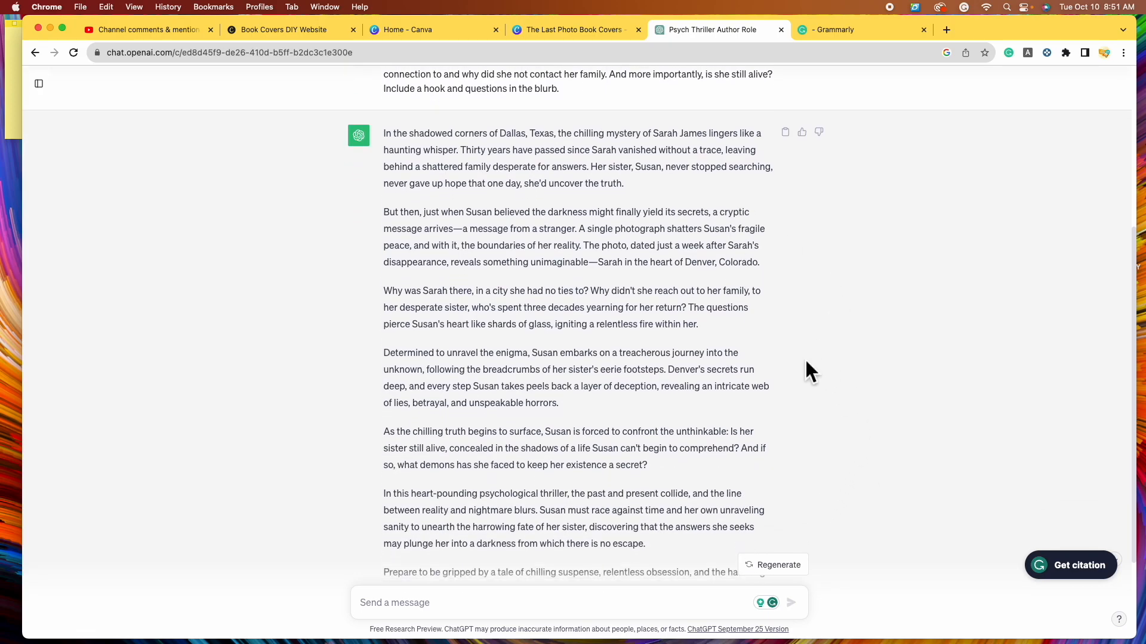
pyautogui.scroll(-5, 805, 362)
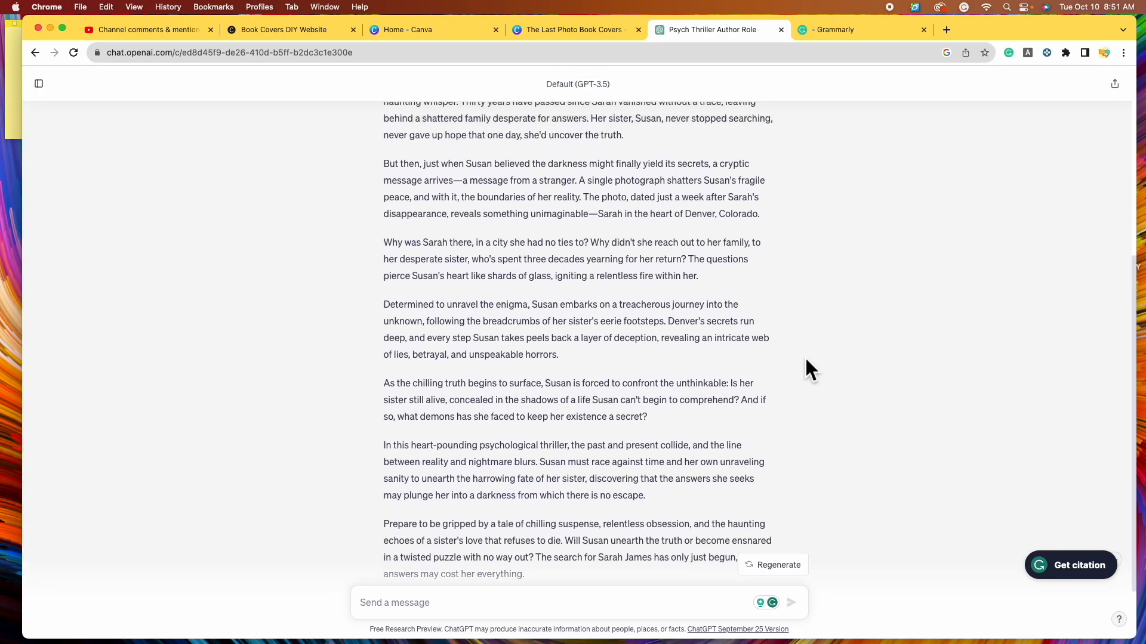
pyautogui.scroll(3, 806, 356)
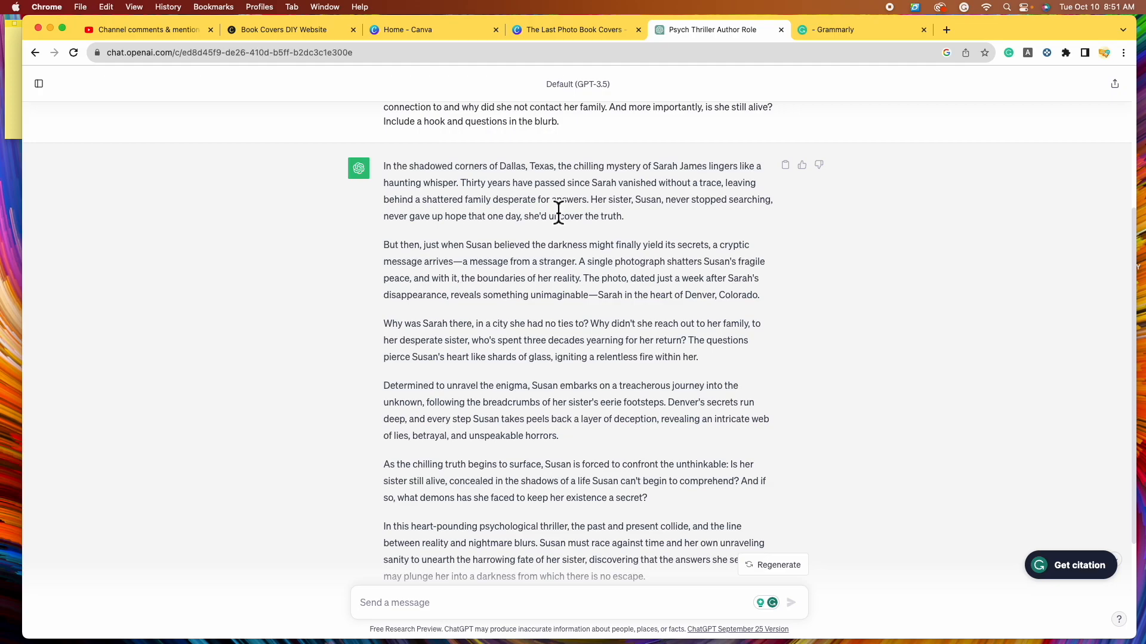
pyautogui.click(592, 33)
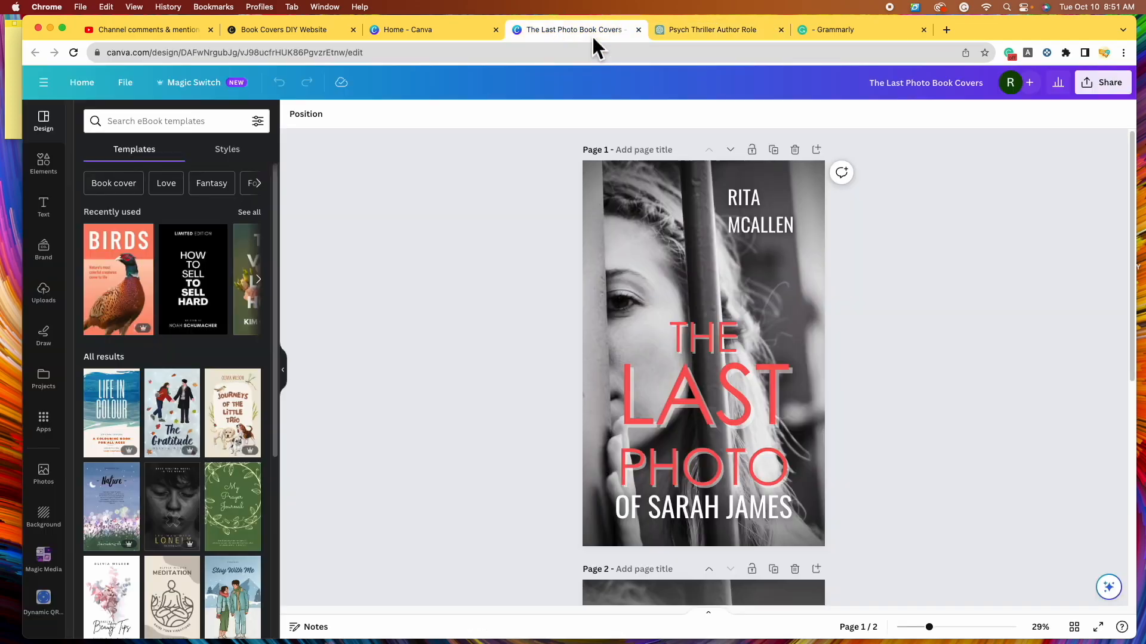
pyautogui.click(707, 32)
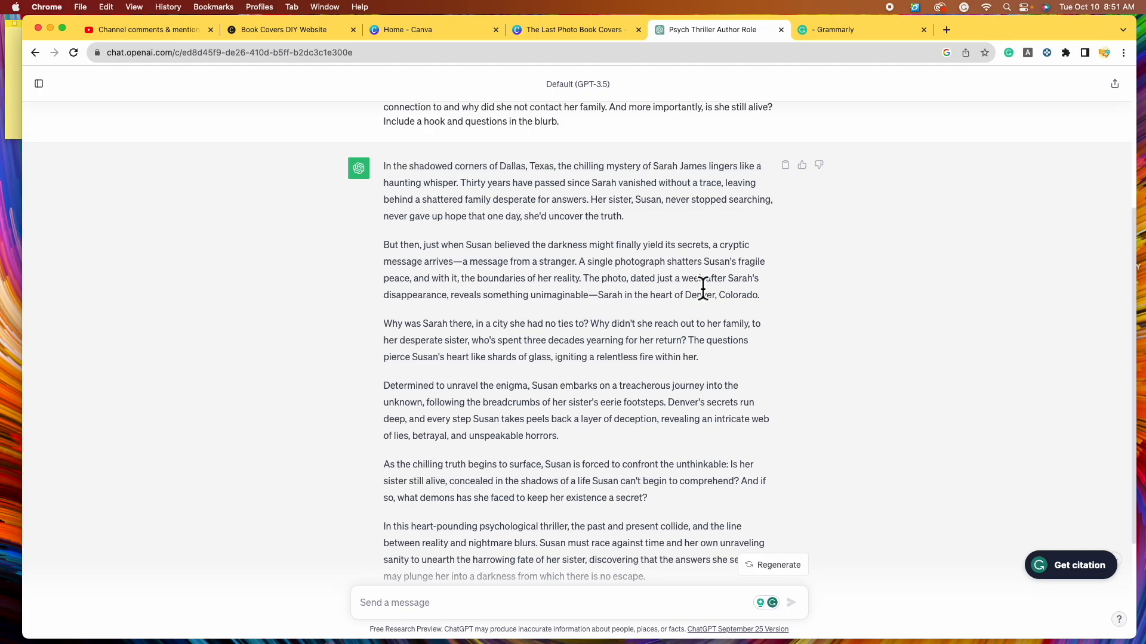
pyautogui.scroll(-3, 703, 289)
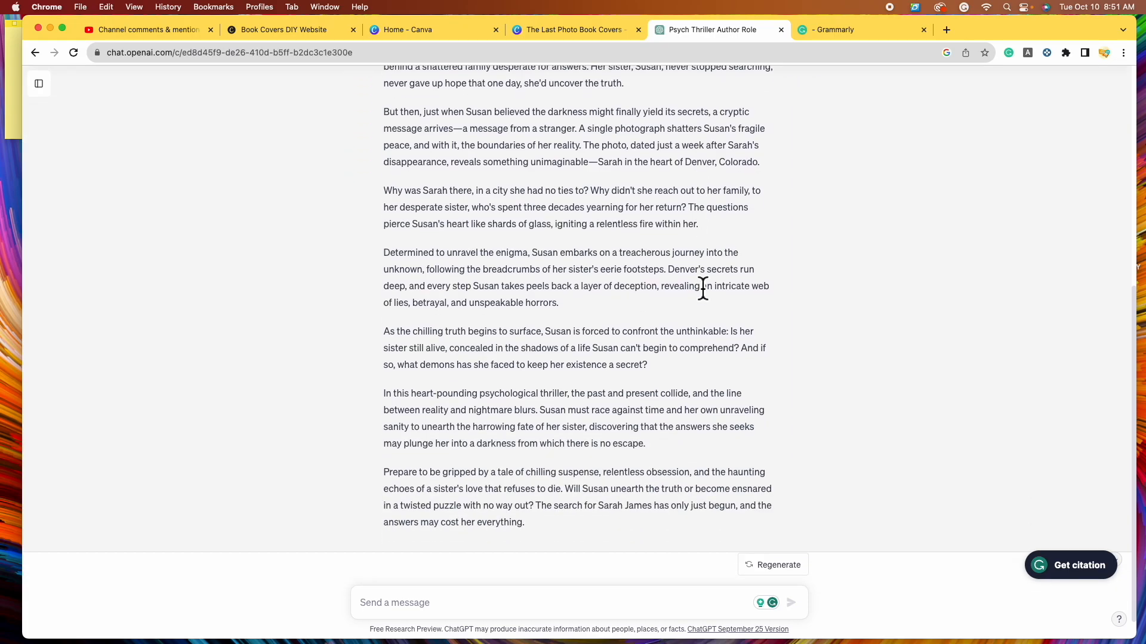
pyautogui.scroll(-1, 702, 289)
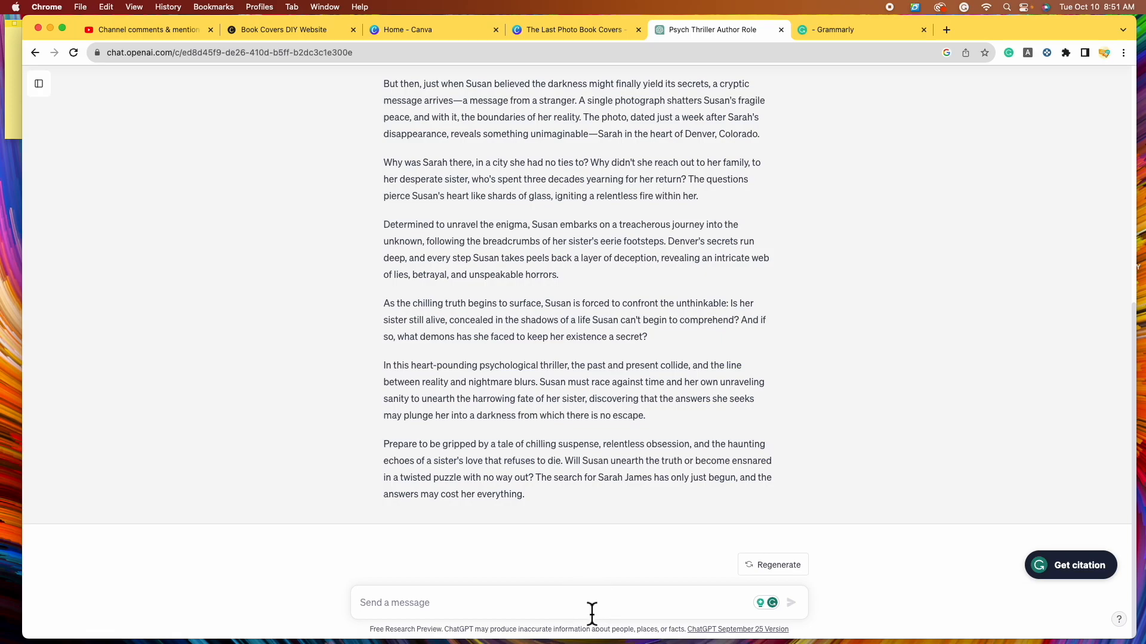
# Send the follow-up "This is great! But, I need a condensed version for the back of the book. Please generate a shorter summary.".
pyautogui.write('This is gre')
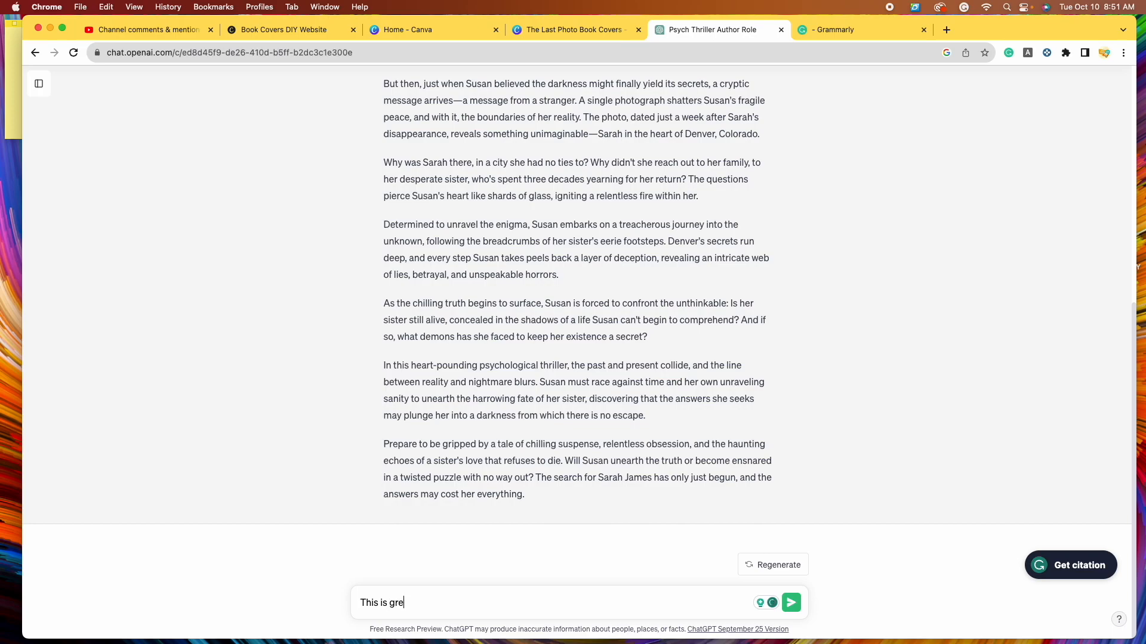
pyautogui.write('at! But, I need a shorter, condensed ver')
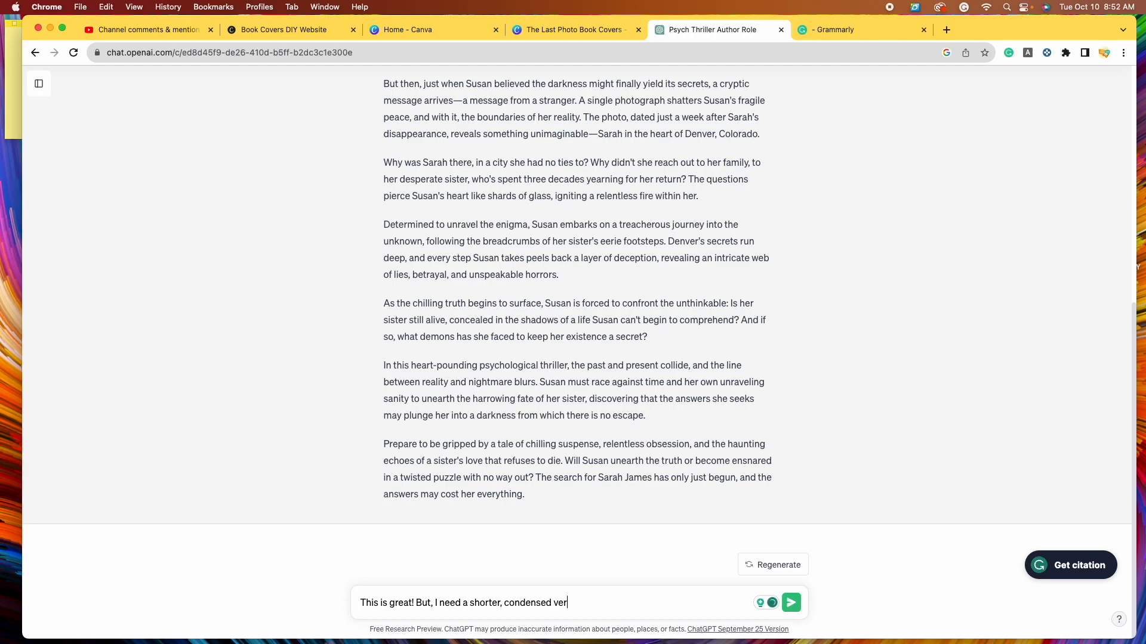
pyautogui.write('sion for the back of the bo')
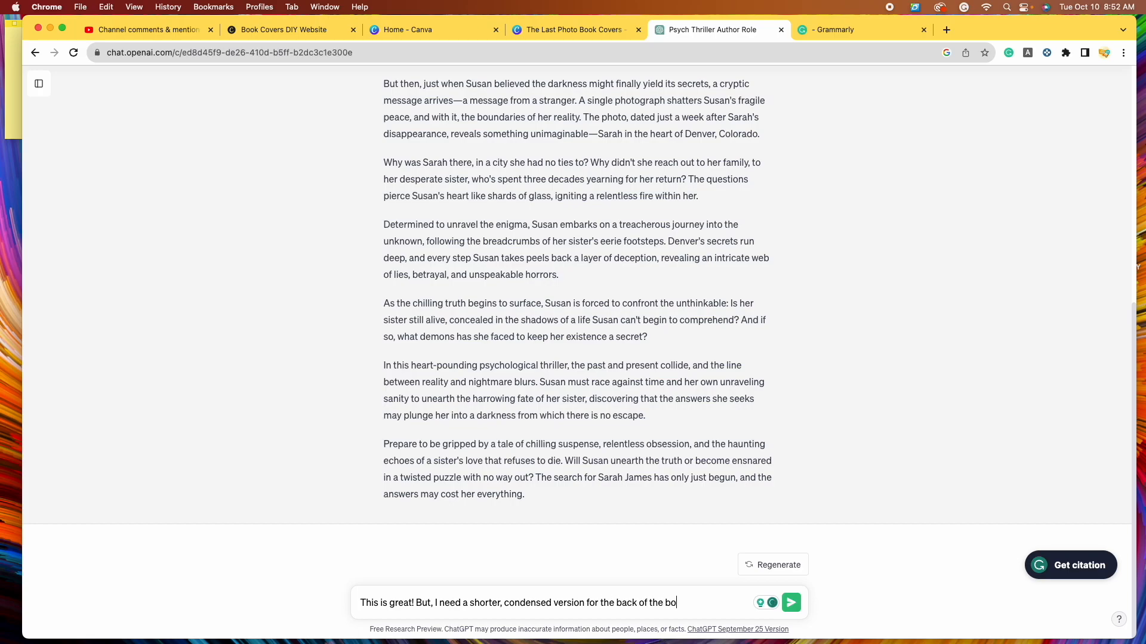
pyautogui.write('ok. Please ')
pyautogui.write('generate a')
pyautogui.write(' shorter')
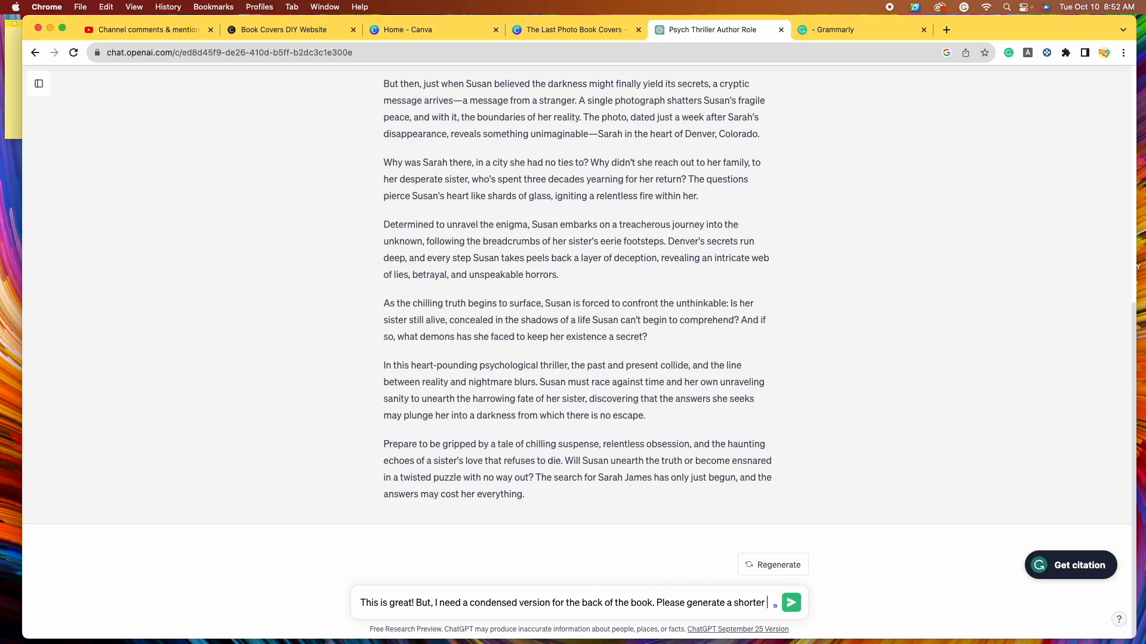
pyautogui.write('summary.')
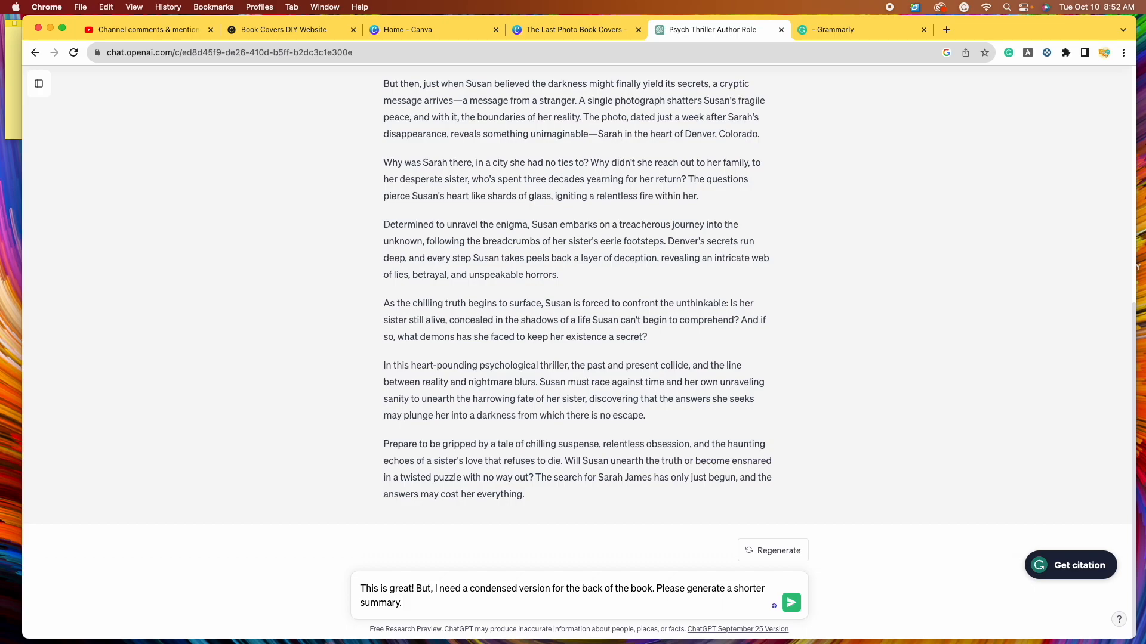
pyautogui.press('Return')
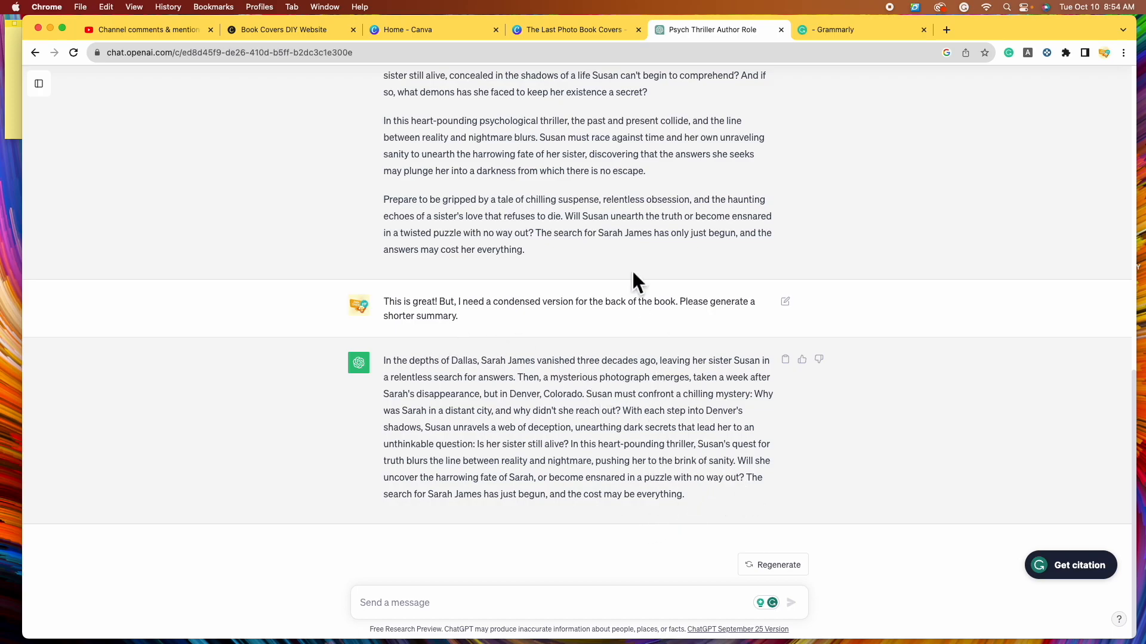
# Send the request "I really like this new shorter version but can you give me two more so I have other options?".
pyautogui.scroll(3, 560, 251)
pyautogui.scroll(6, 564, 262)
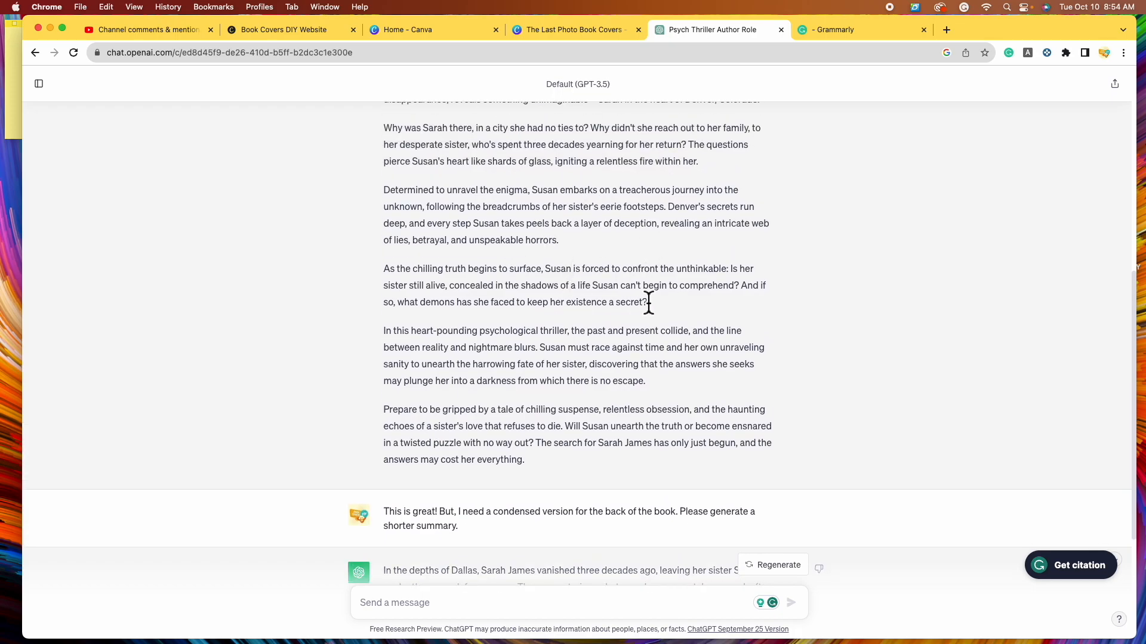
pyautogui.scroll(-2, 599, 347)
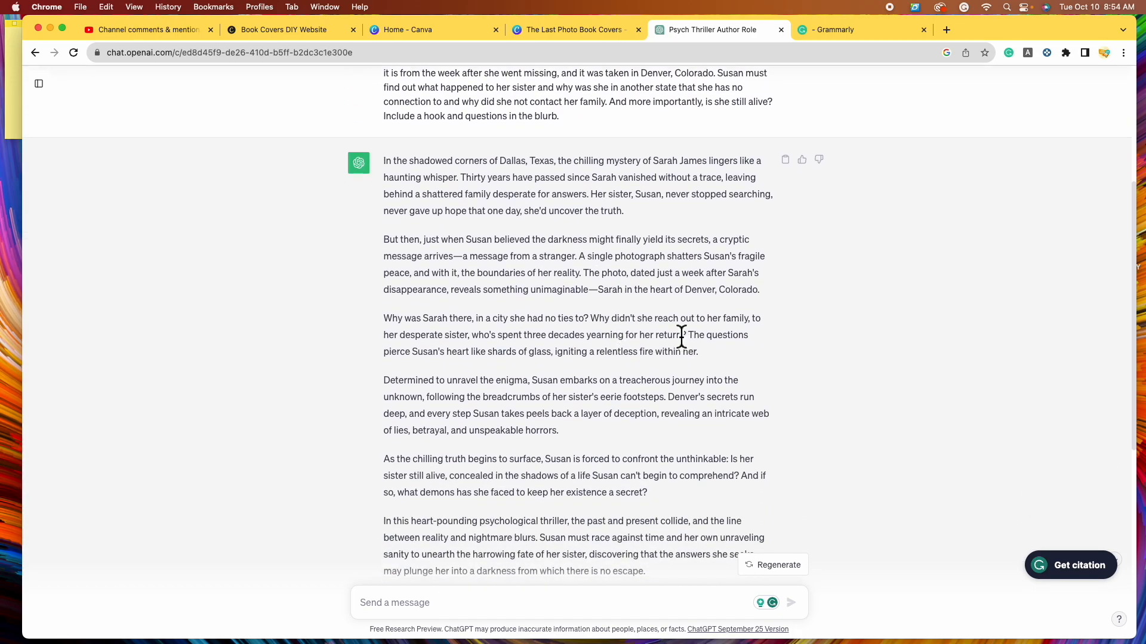
pyautogui.scroll(-7, 585, 391)
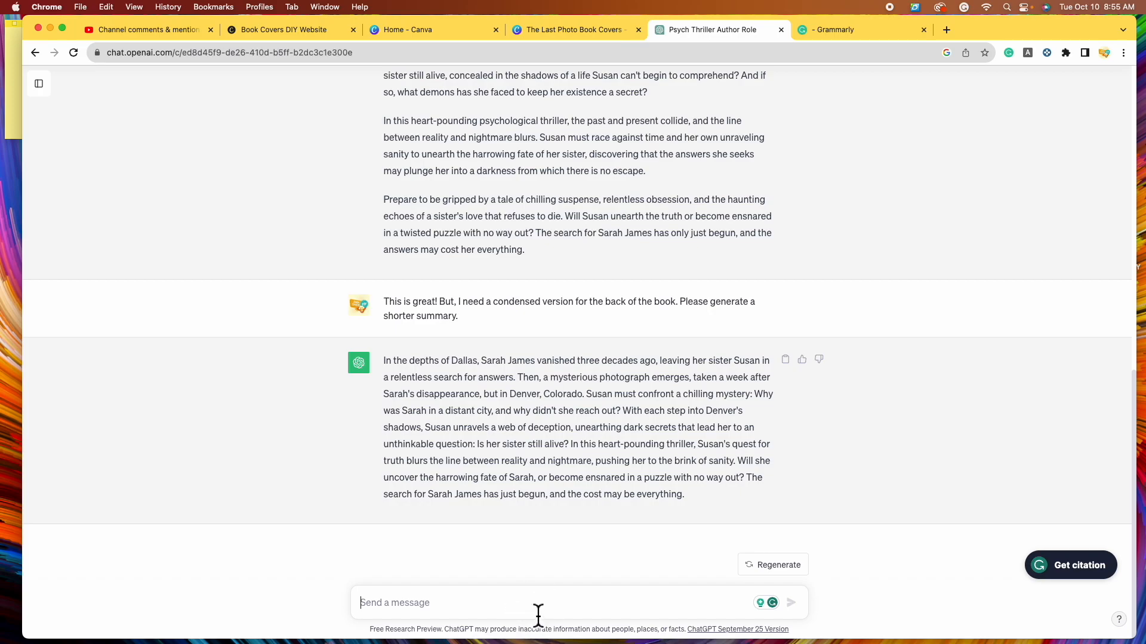
pyautogui.write('I really ')
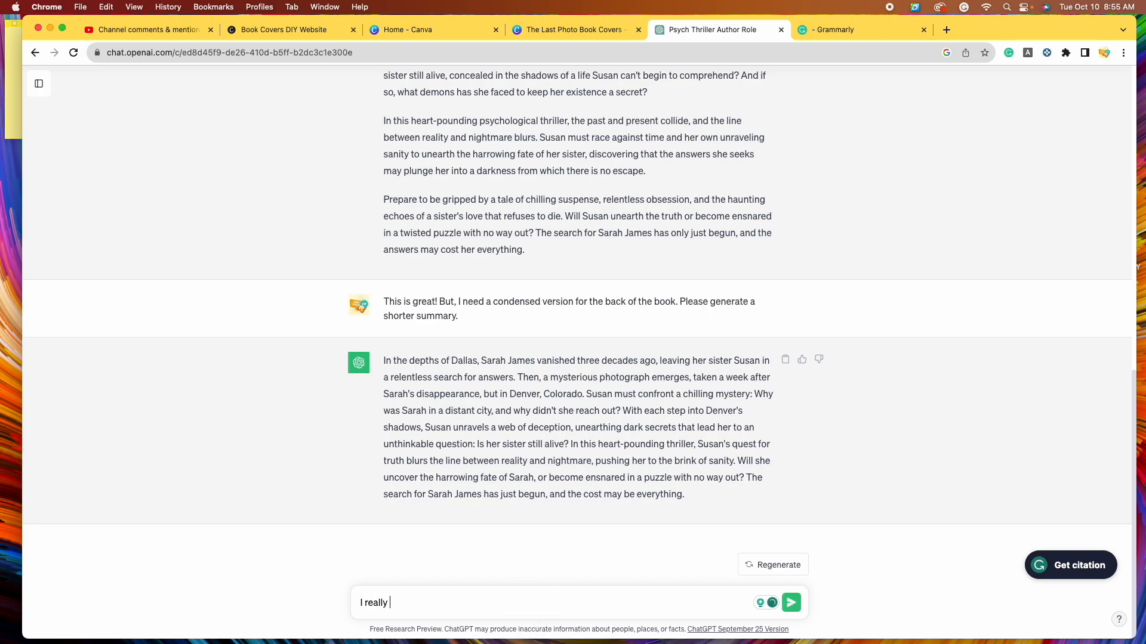
pyautogui.write('like this new shorter version but can you give me')
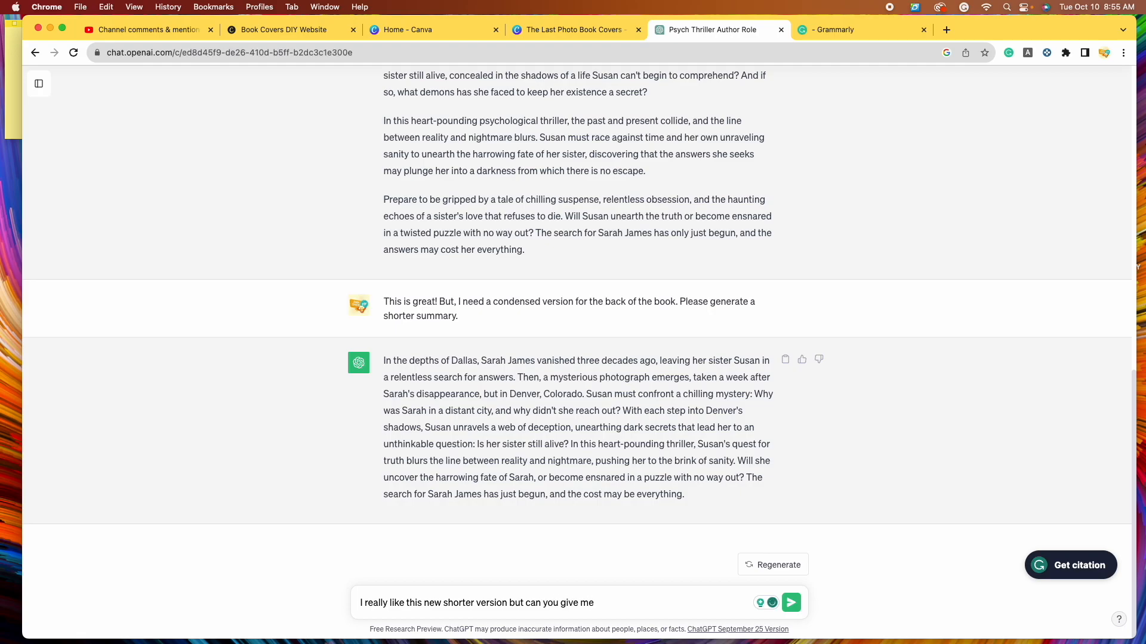
pyautogui.write(' two more so I have other options')
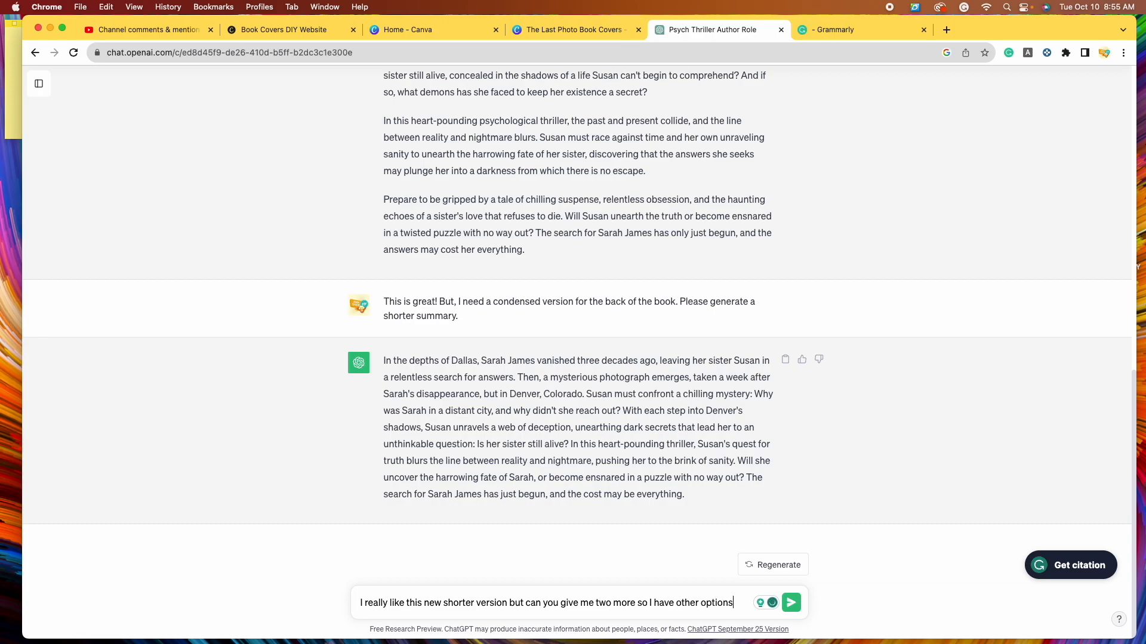
pyautogui.write('?')
pyautogui.press('Return')
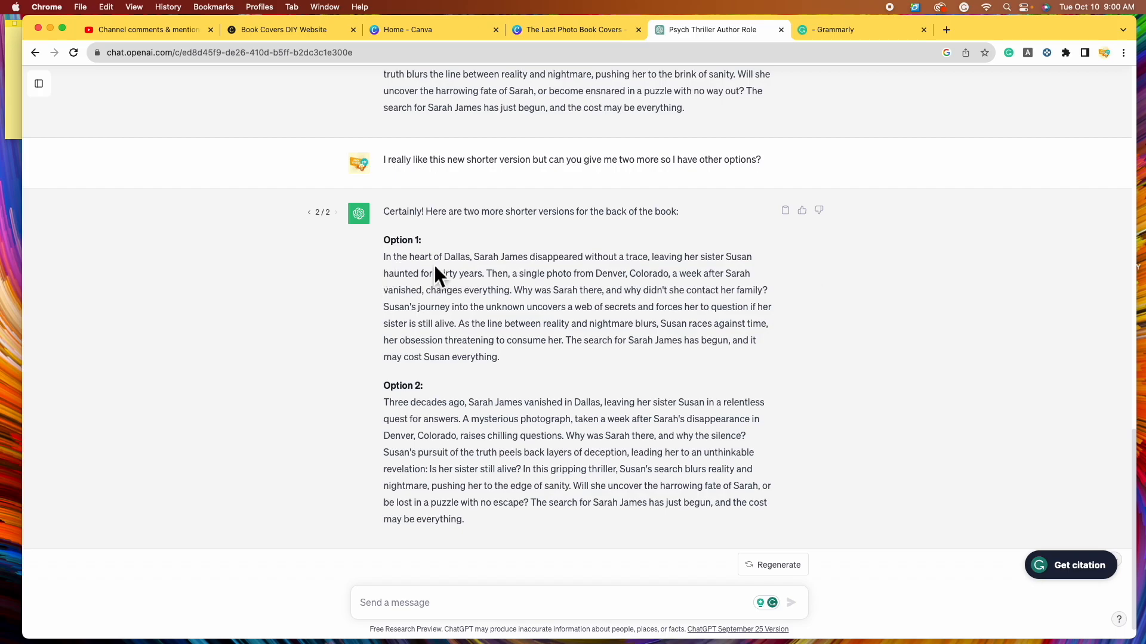
# Compare the condensed blurb with Option 1 and Option 2, and view the book cover design in Canva.
pyautogui.scroll(1, 448, 287)
pyautogui.scroll(5, 448, 241)
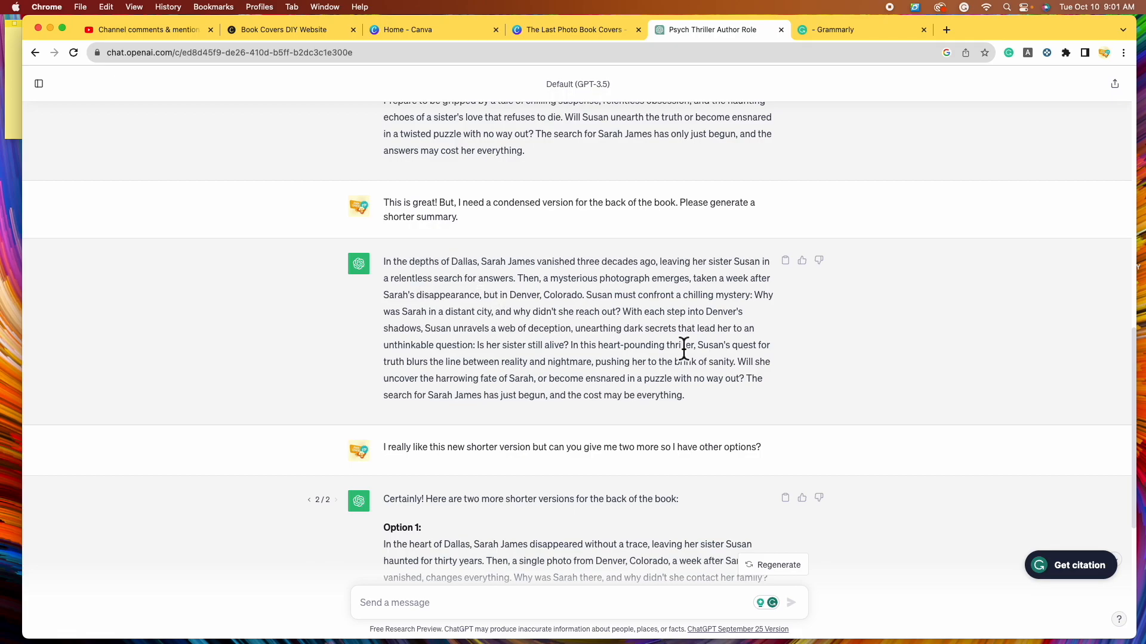
pyautogui.scroll(-5, 911, 405)
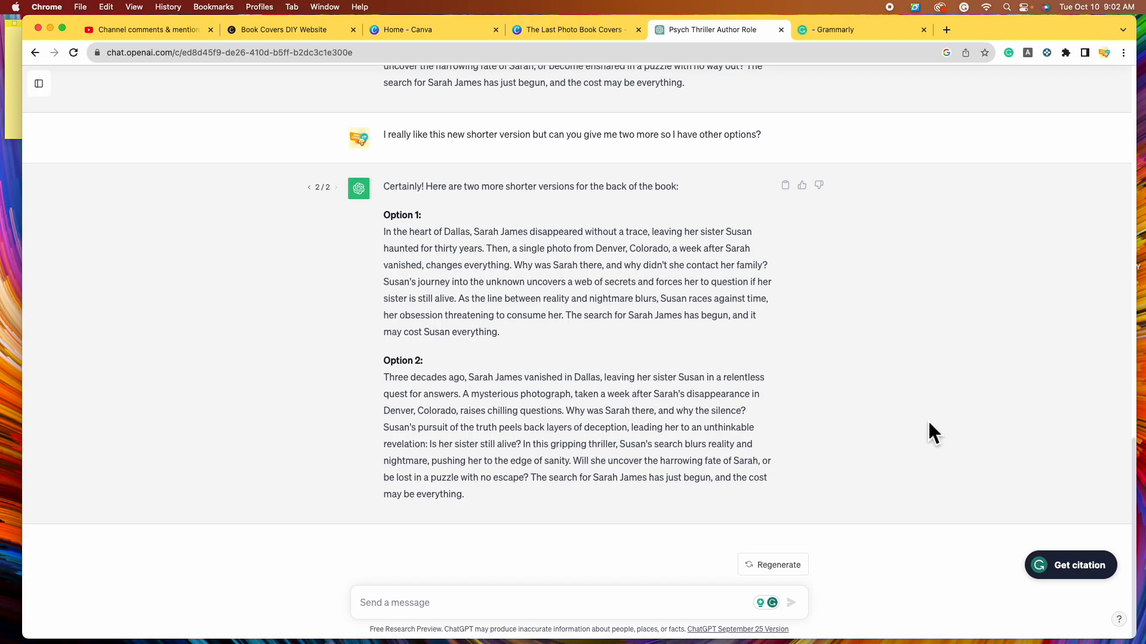
pyautogui.scroll(5, 867, 426)
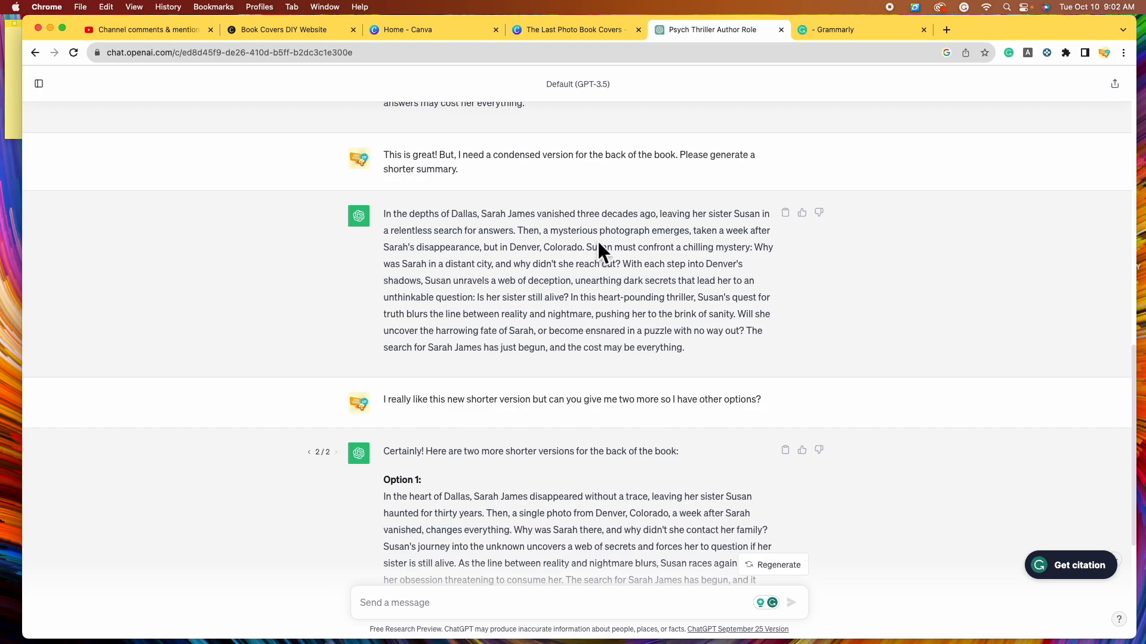
pyautogui.scroll(-2, 878, 435)
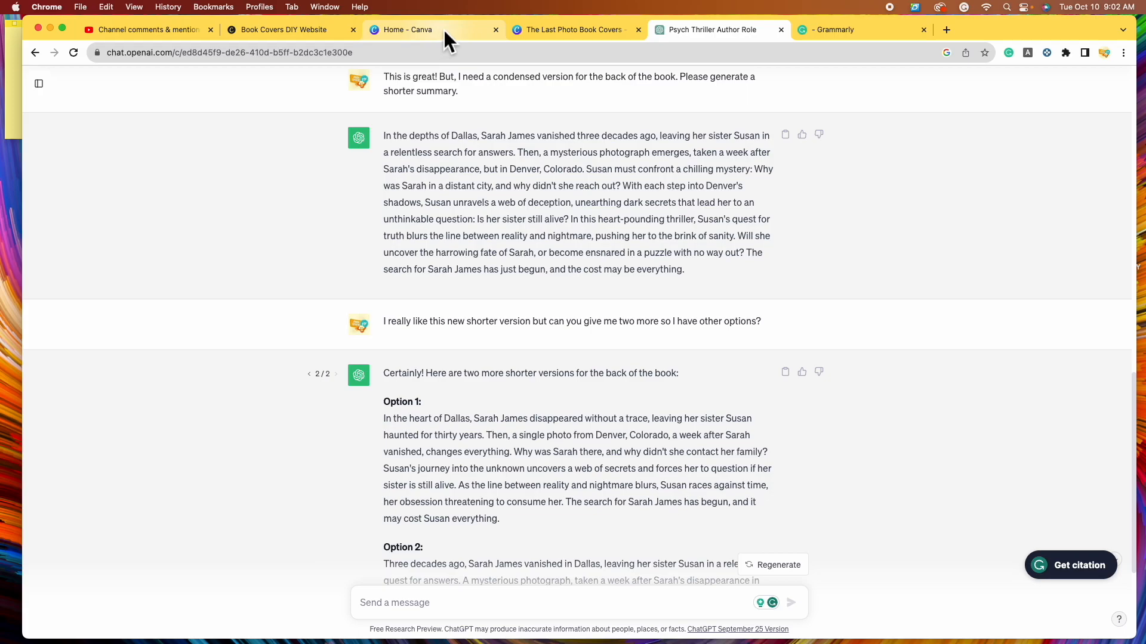
pyautogui.click(552, 29)
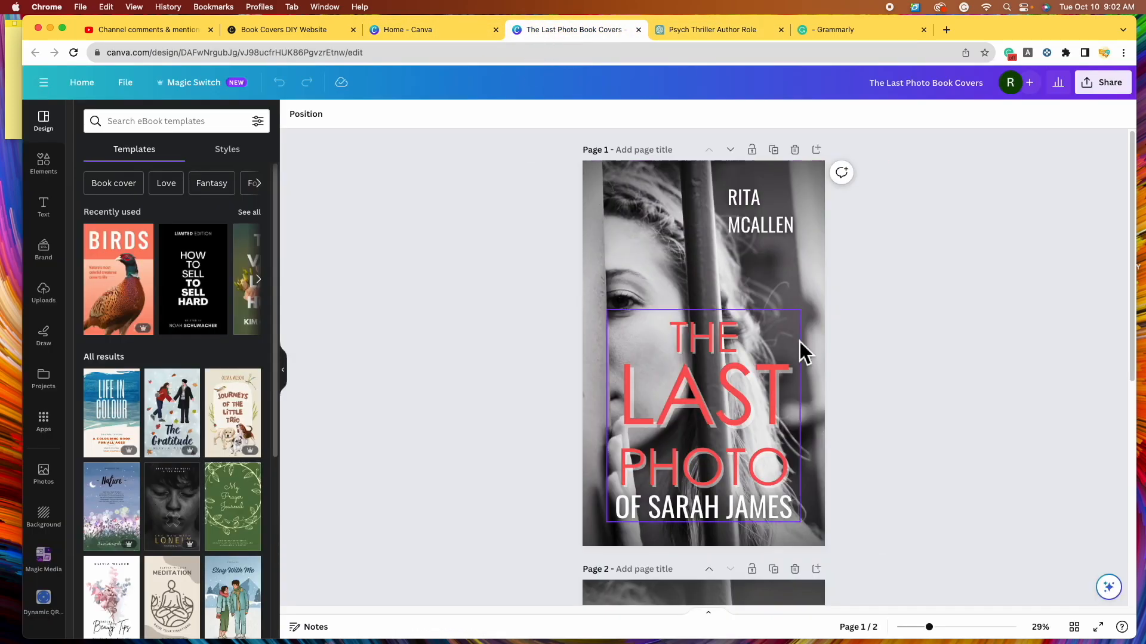
# Create a new Doc from the Canva home page and set its text size to 12.
pyautogui.click(419, 33)
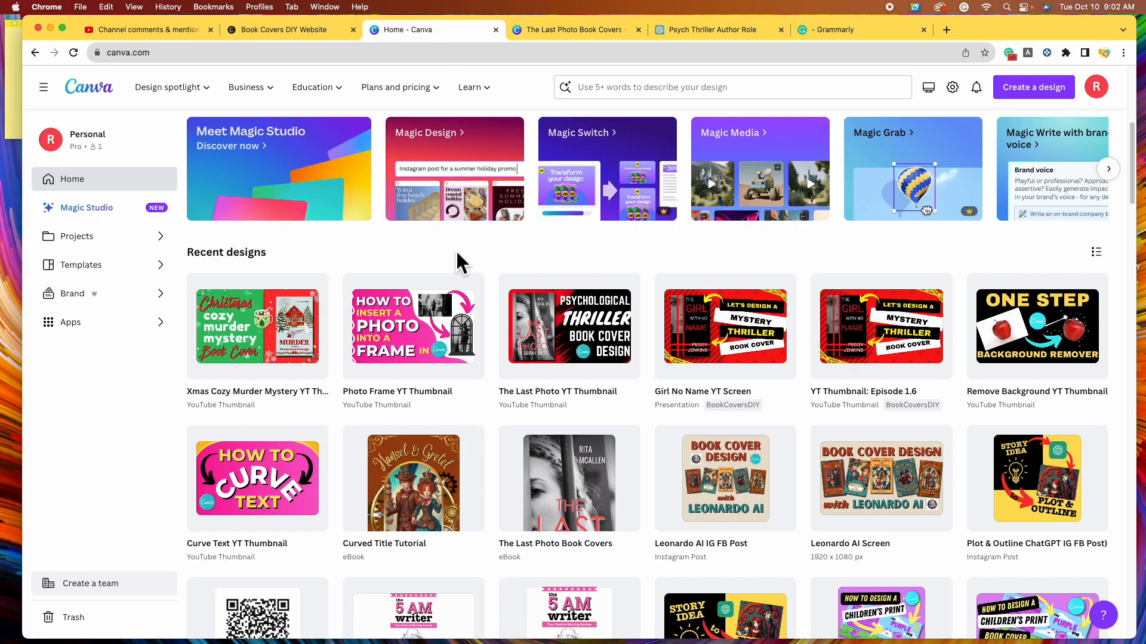
pyautogui.scroll(6, 367, 300)
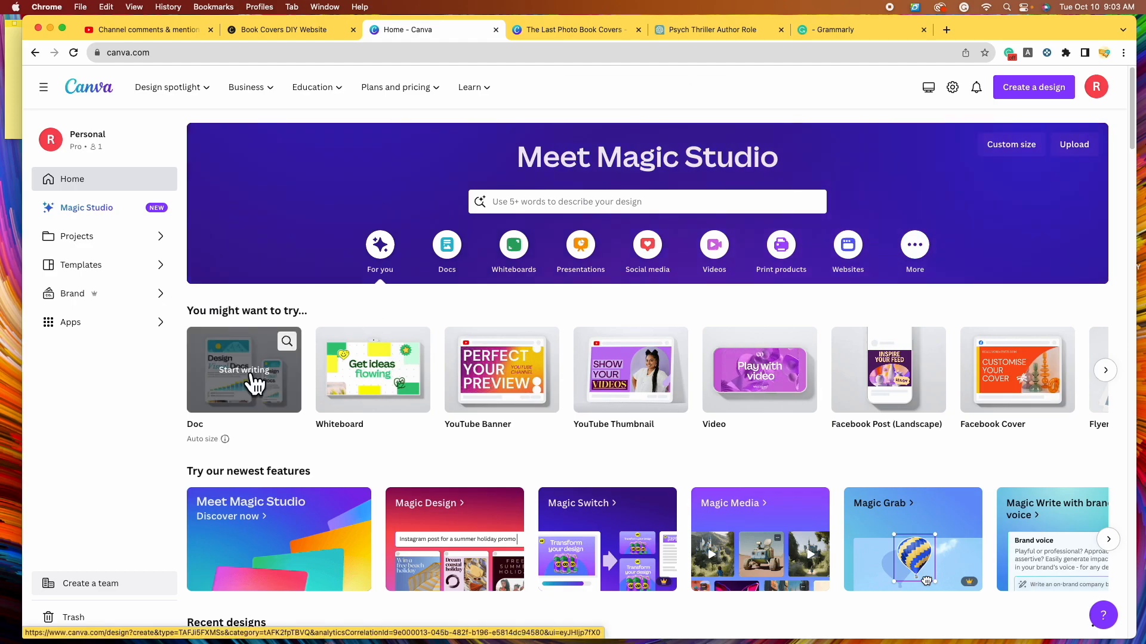
pyautogui.click(249, 379)
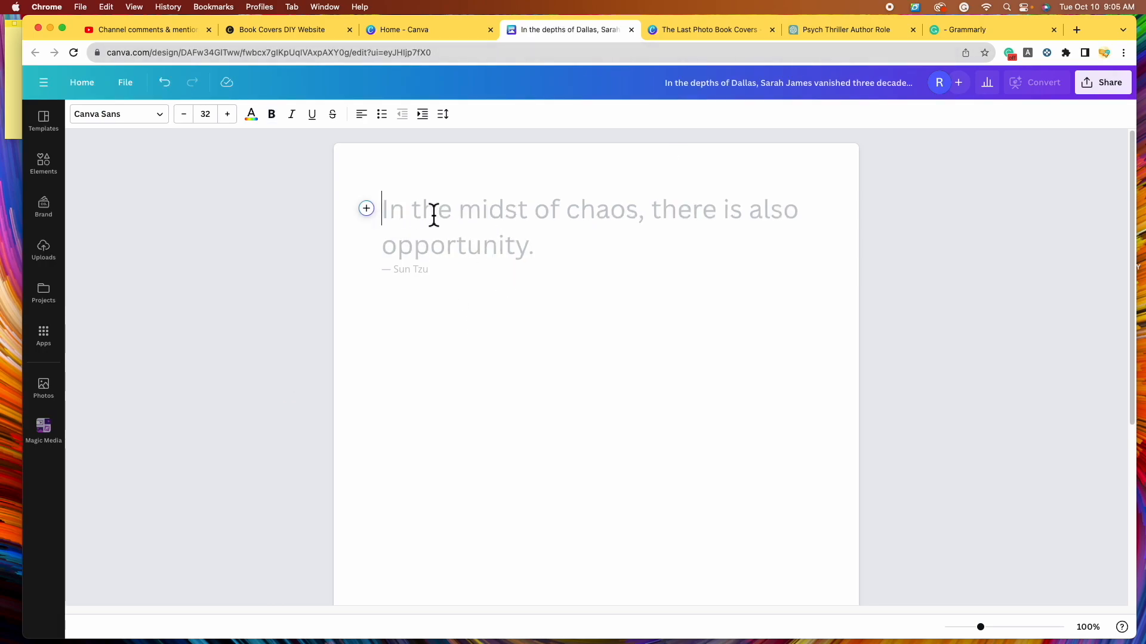
pyautogui.click(207, 114)
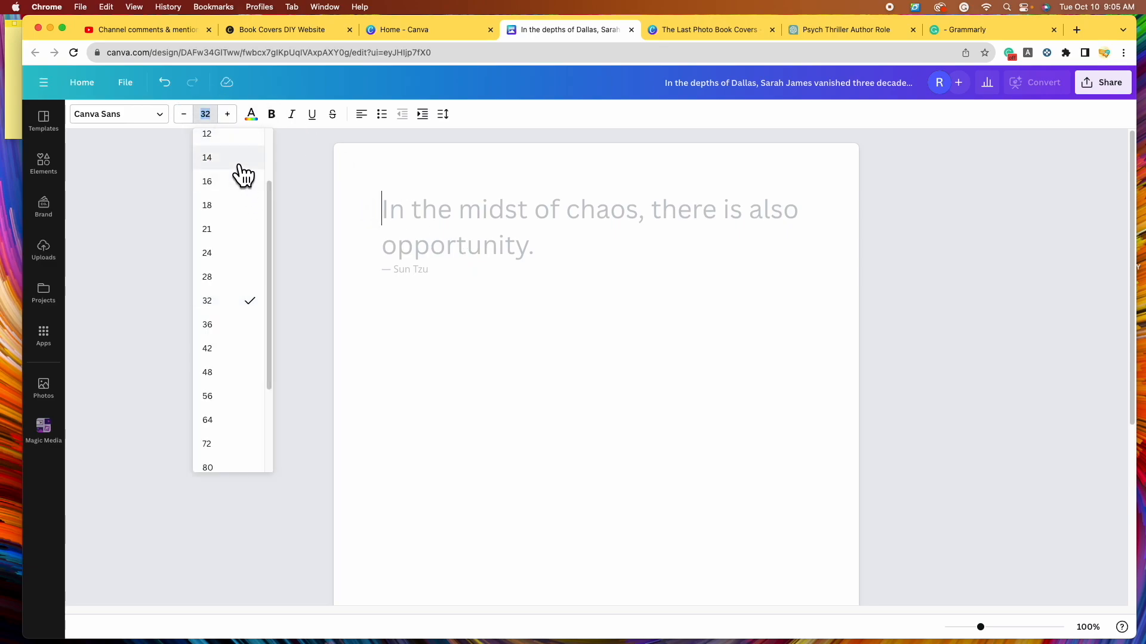
pyautogui.click(242, 160)
pyautogui.click(187, 119)
pyautogui.click(186, 117)
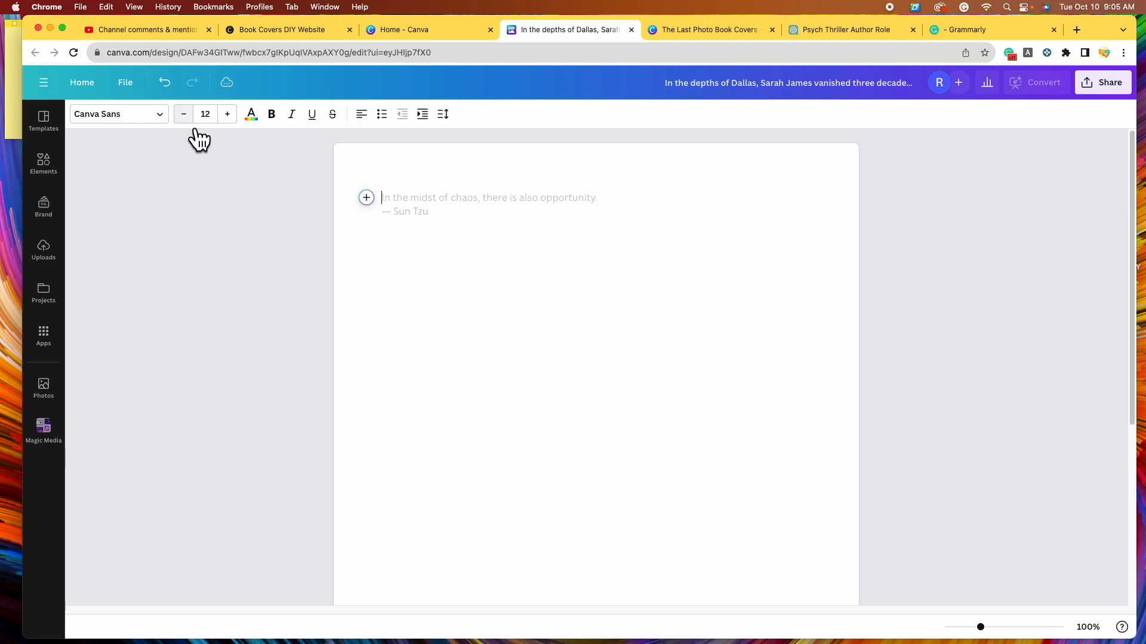
# Switch back to ChatGPT and copy the condensed blurb generated in reply to the shorter summary request.
pyautogui.click(843, 33)
pyautogui.scroll(6, 655, 310)
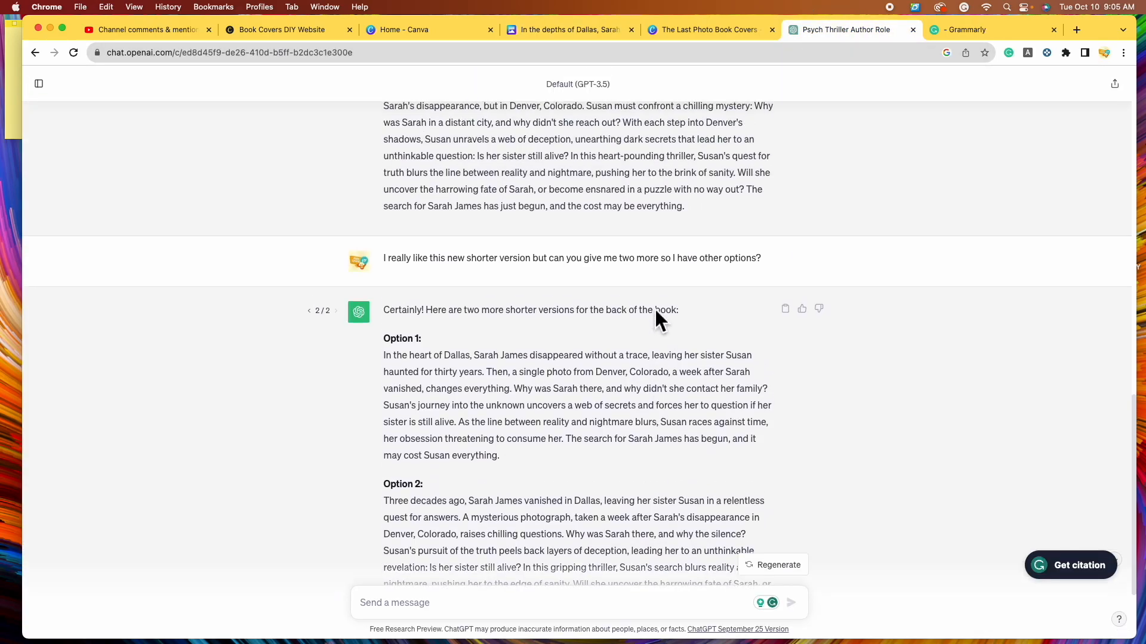
pyautogui.scroll(6, 654, 317)
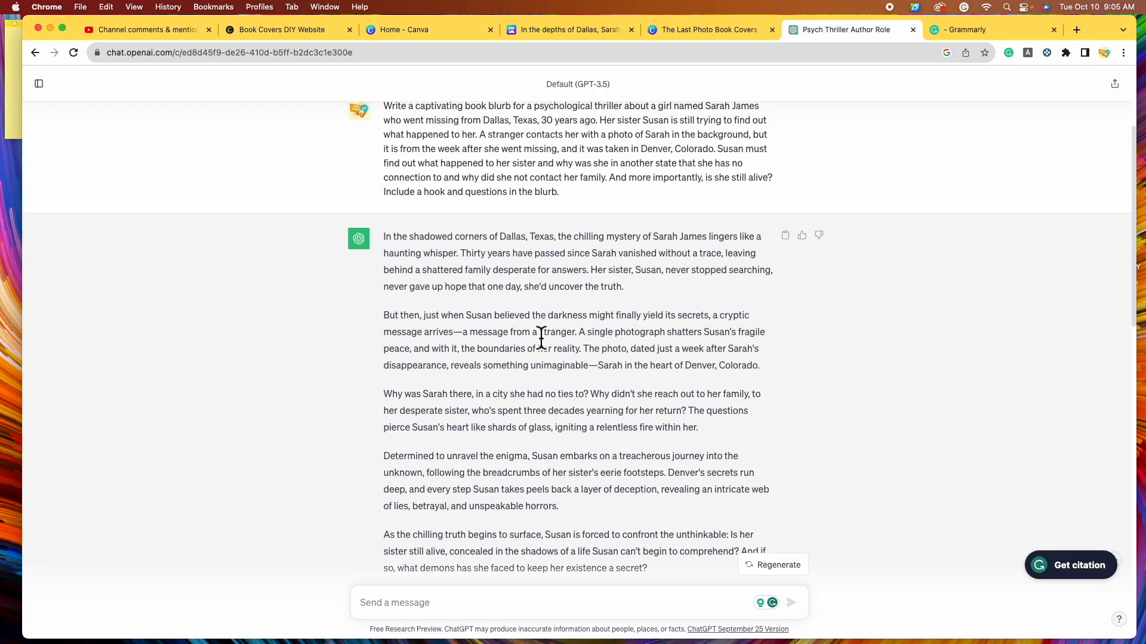
pyautogui.scroll(-3, 615, 397)
pyautogui.scroll(-6, 623, 345)
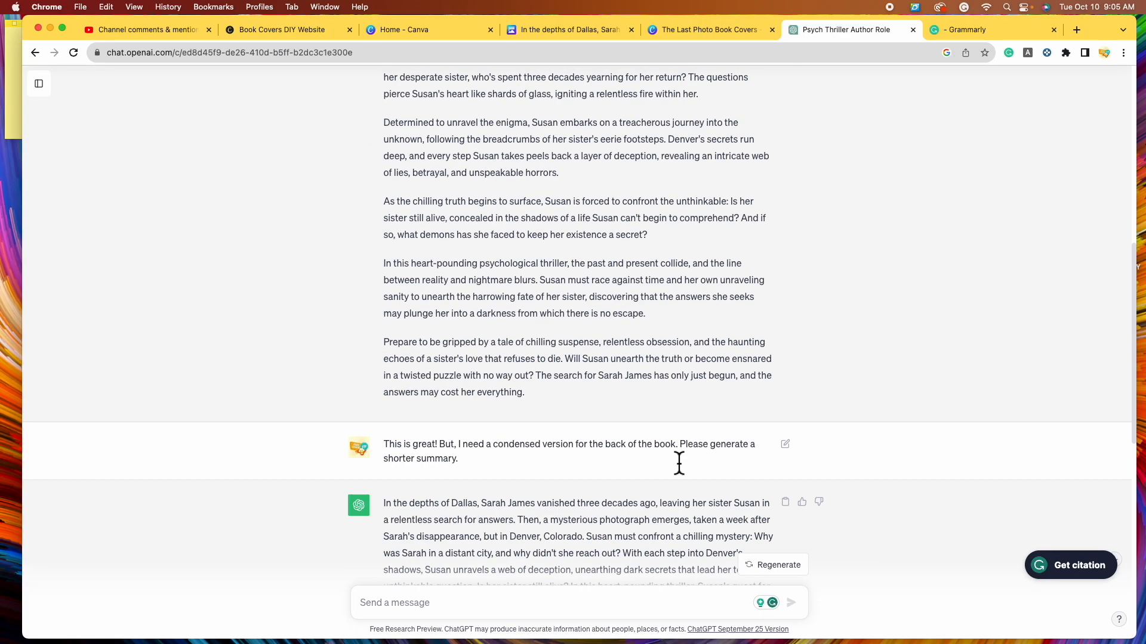
pyautogui.scroll(-3, 513, 316)
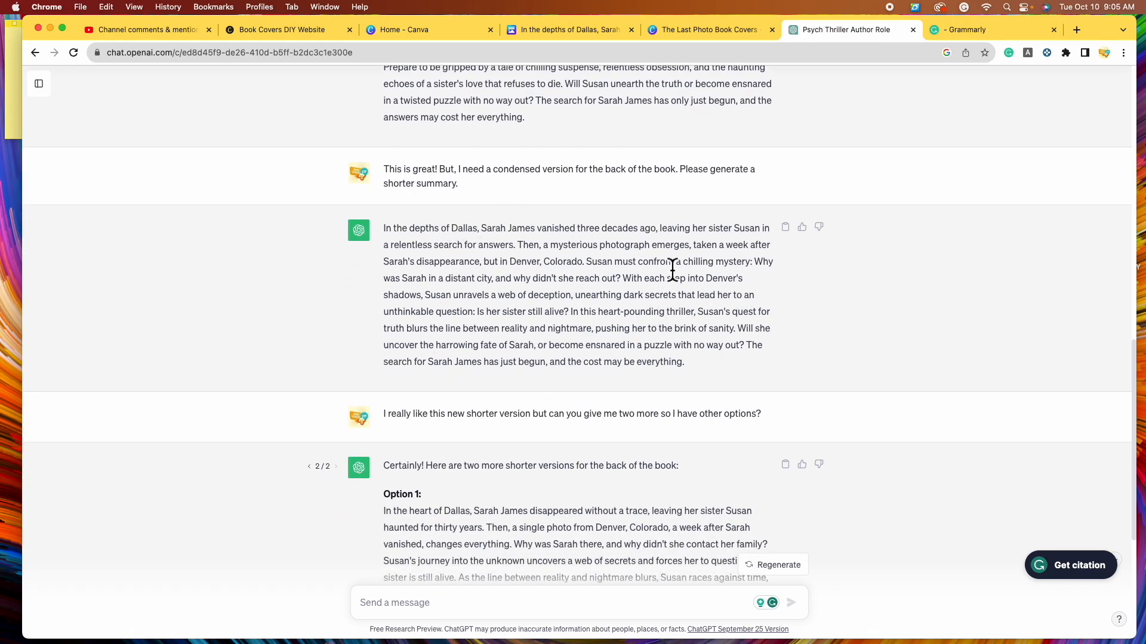
pyautogui.click(785, 228)
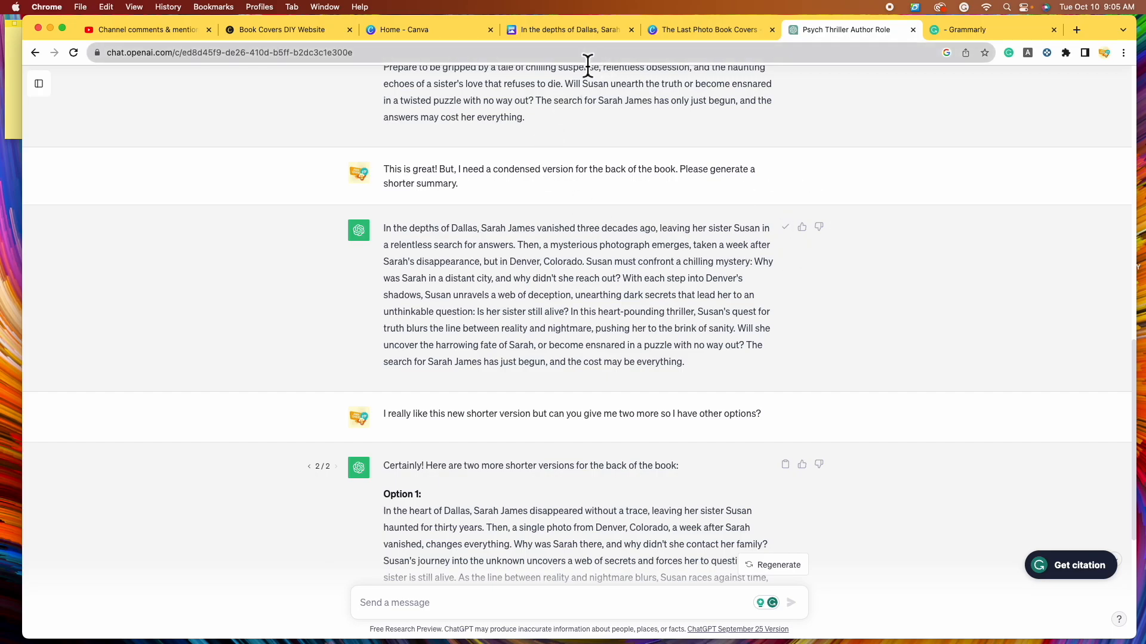
# Switch to the Canva Doc, paste the copied condensed blurb with matching style, and add blank lines below it.
pyautogui.click(546, 31)
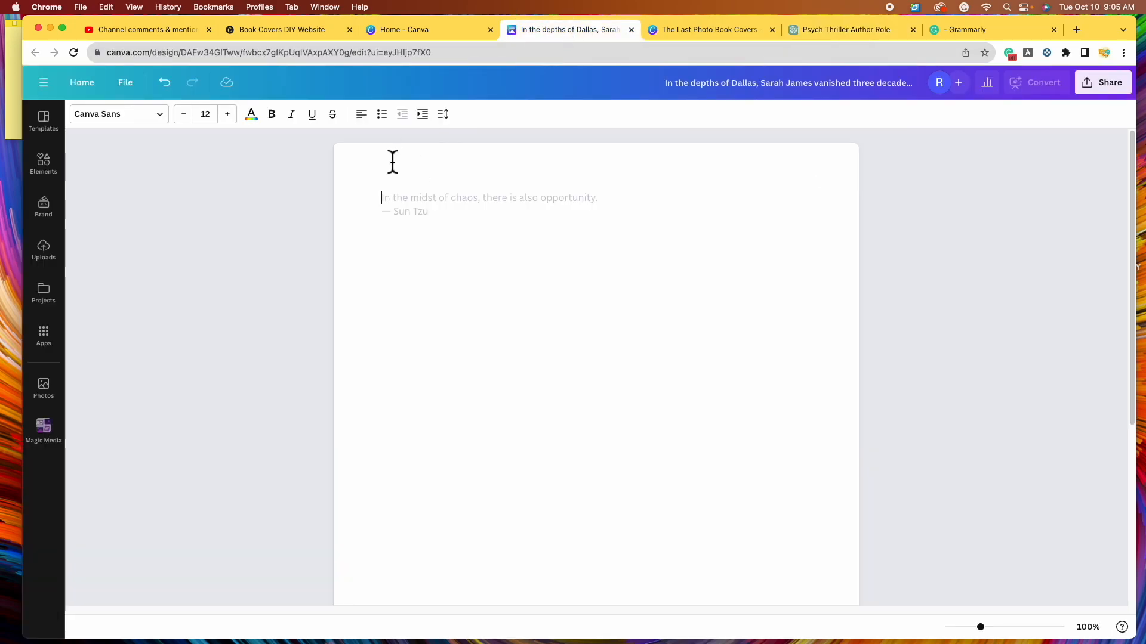
pyautogui.rightClick(397, 200)
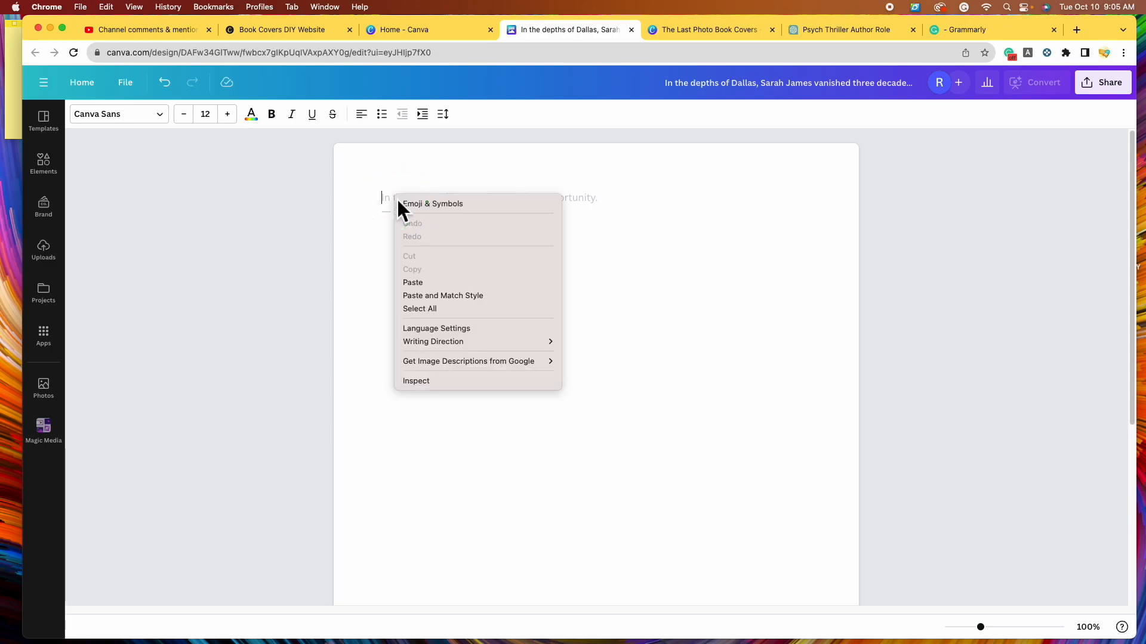
pyautogui.click(459, 297)
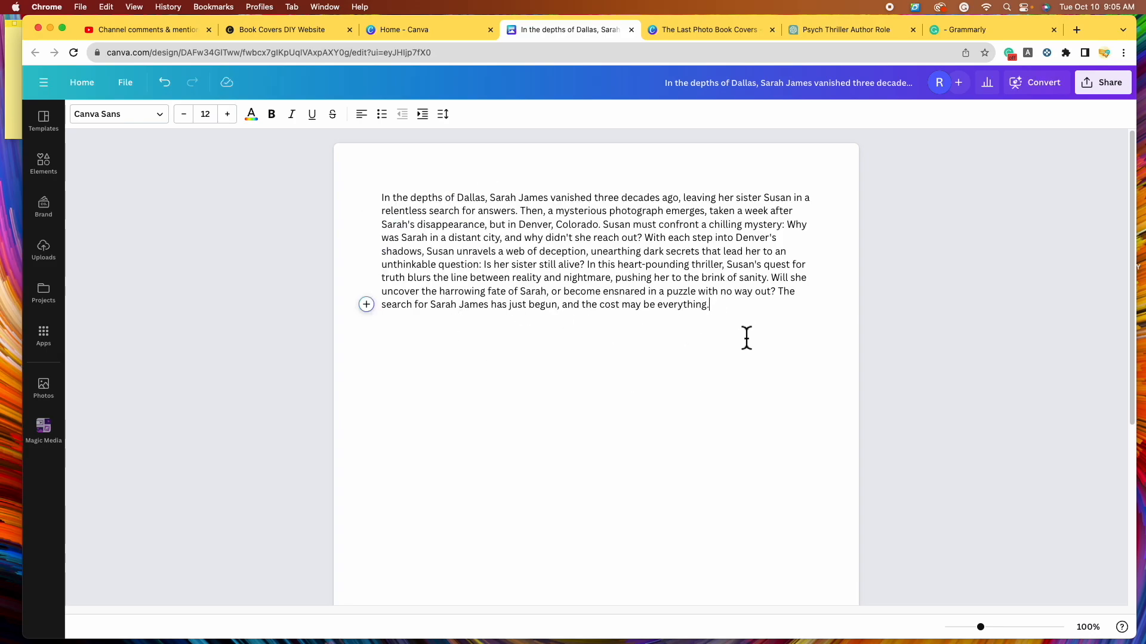
pyautogui.press('Return')
pyautogui.press('Return')
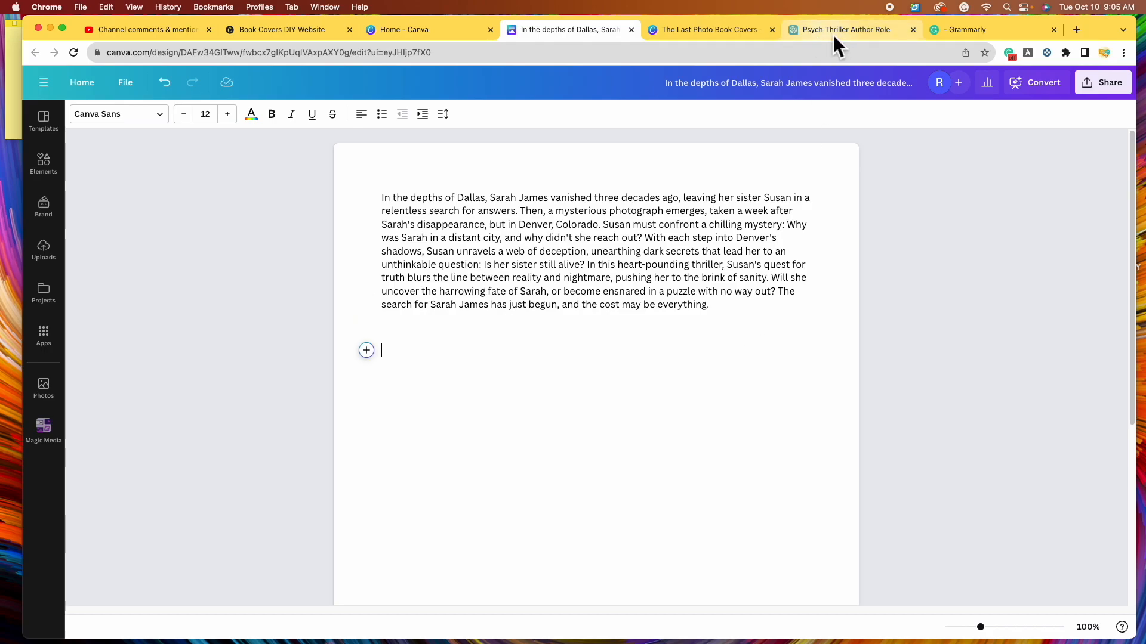
# Copy ChatGPT's reply containing Option 1 and Option 2 and paste it with matching style below the first blurb in the Canva Doc.
pyautogui.click(832, 30)
pyautogui.scroll(-5, 680, 289)
pyautogui.scroll(-2, 680, 288)
pyautogui.click(787, 194)
pyautogui.click(570, 30)
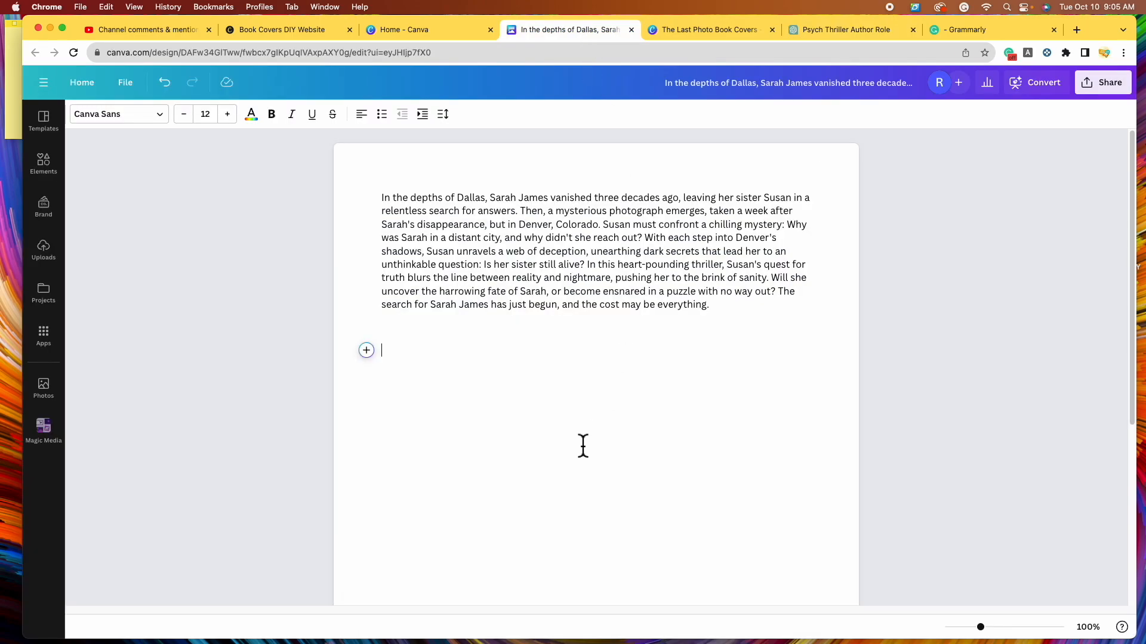
pyautogui.rightClick(405, 358)
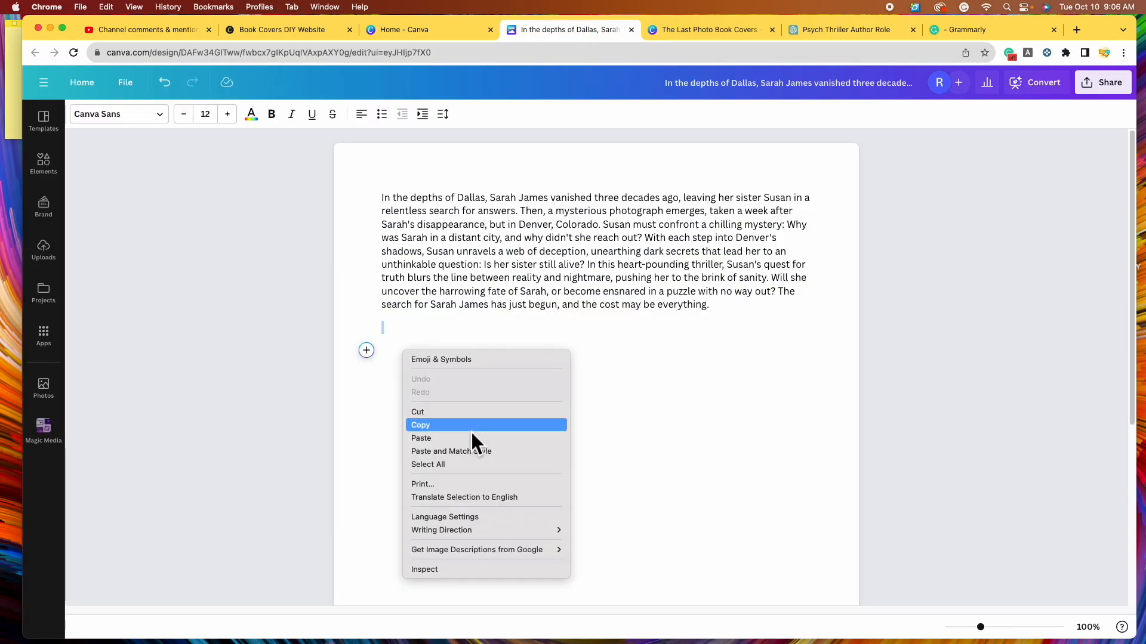
pyautogui.click(471, 451)
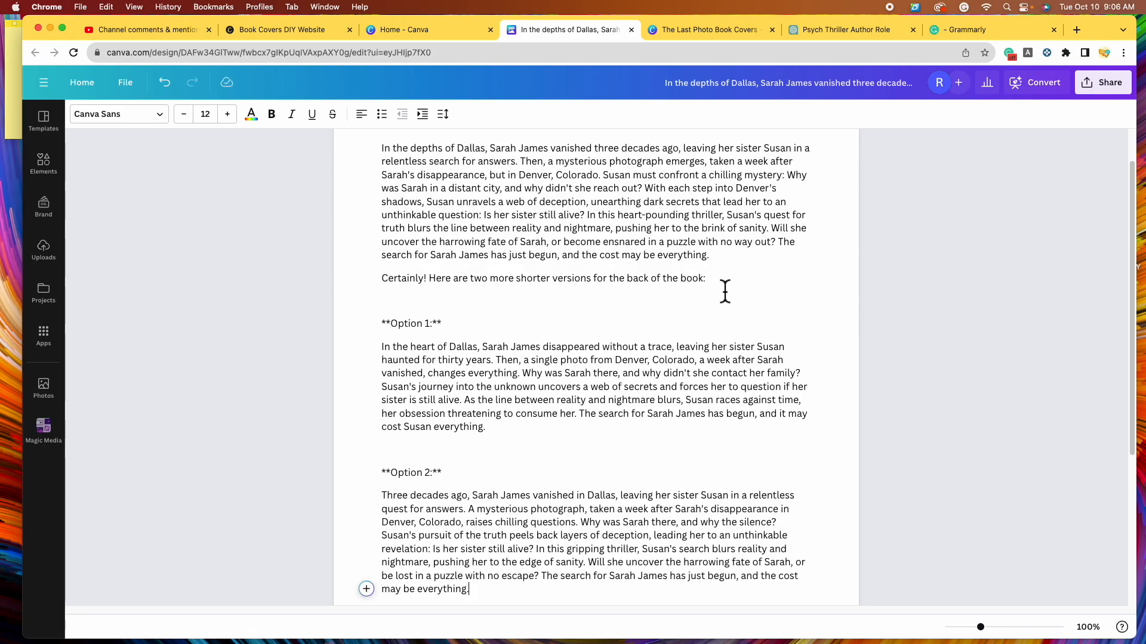
# Delete the line "Certainly! Here are two more shorter versions for the back of the book:" from the pasted text.
pyautogui.click(719, 288)
pyautogui.moveTo(719, 288); pyautogui.dragTo(378, 281)
pyautogui.press('BackSpace')
pyautogui.press('BackSpace')
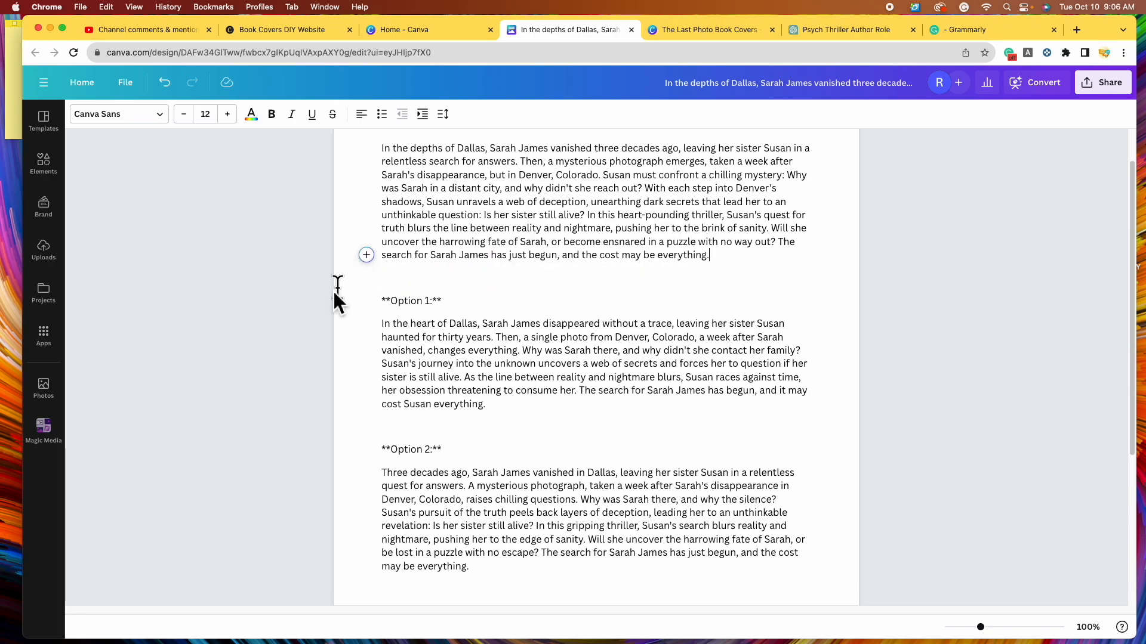
# Insert several blank lines above the first blurb to make writing space at the beginning of the document.
pyautogui.scroll(2, 328, 349)
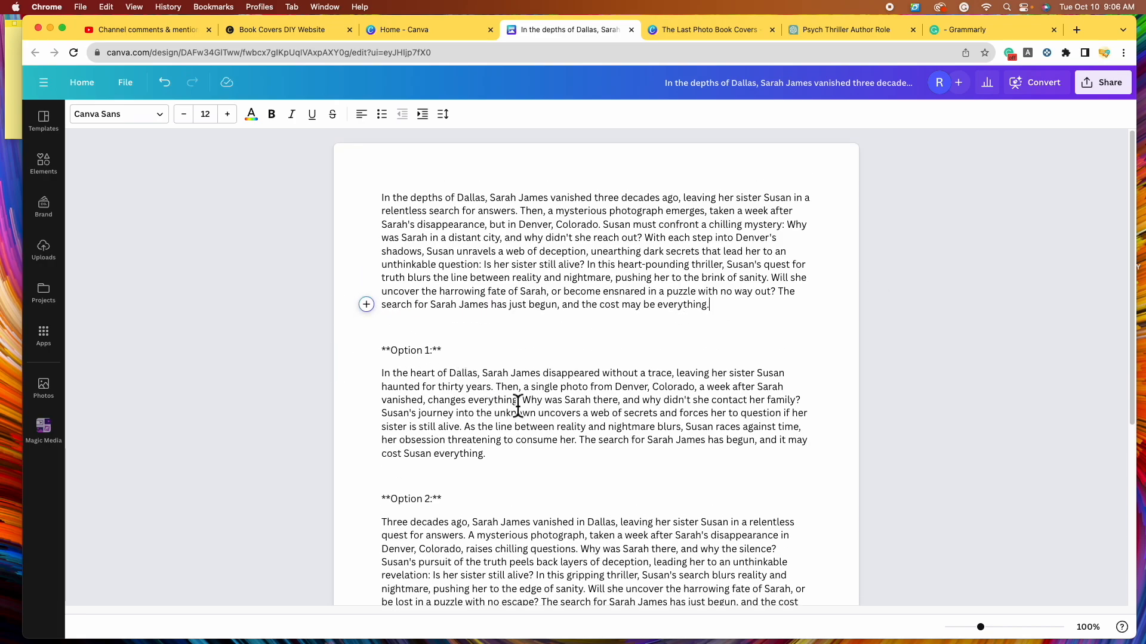
pyautogui.click(383, 199)
pyautogui.scroll(-5, 593, 443)
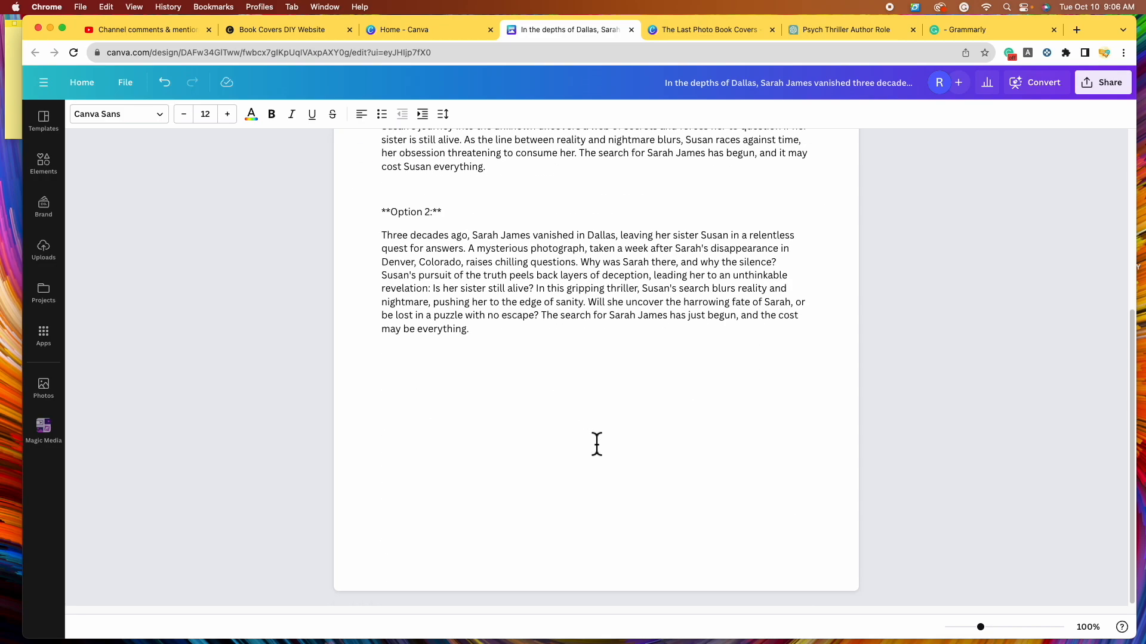
pyautogui.scroll(5, 384, 425)
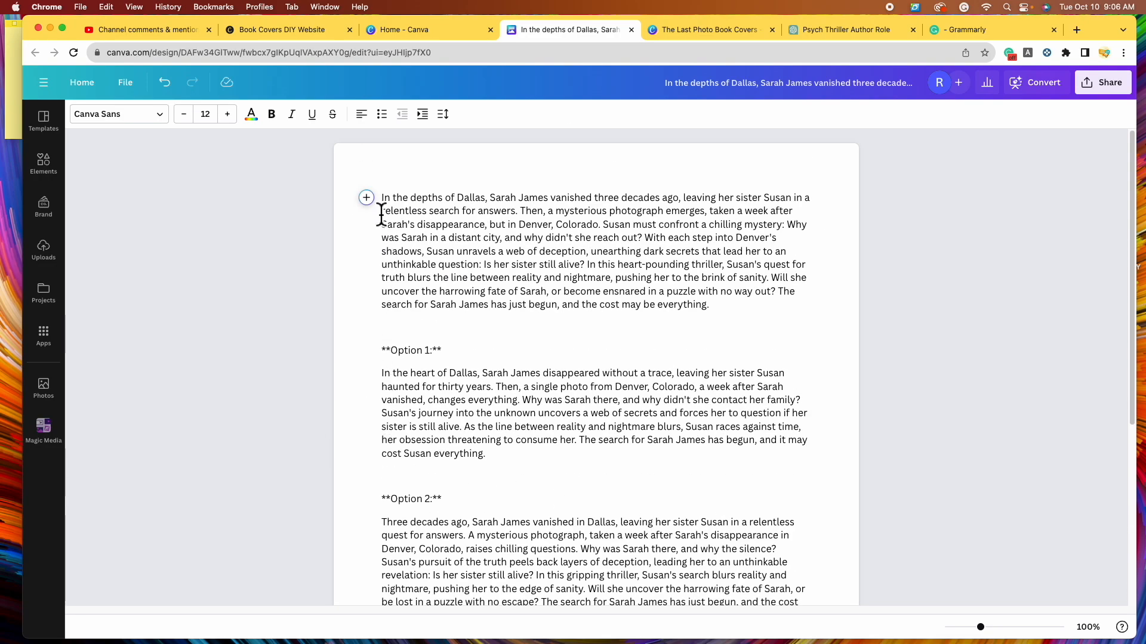
pyautogui.scroll(1, 381, 215)
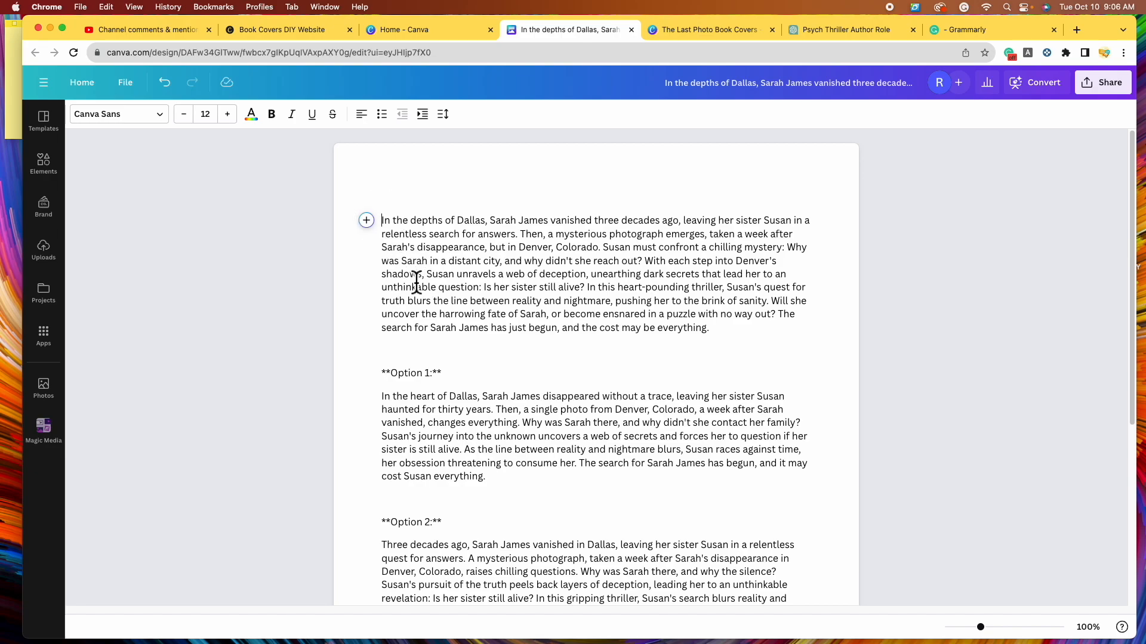
pyautogui.scroll(1, 416, 280)
pyautogui.press('Return')
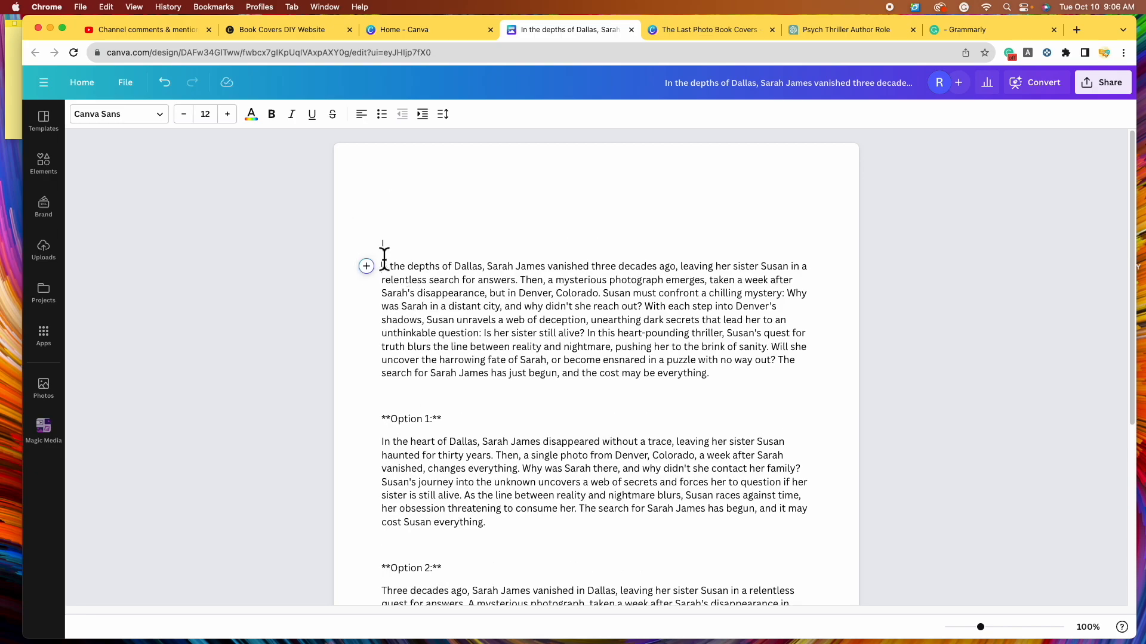
pyautogui.press('Return')
pyautogui.press('Return')
pyautogui.scroll(-10, 447, 351)
pyautogui.scroll(10, 449, 433)
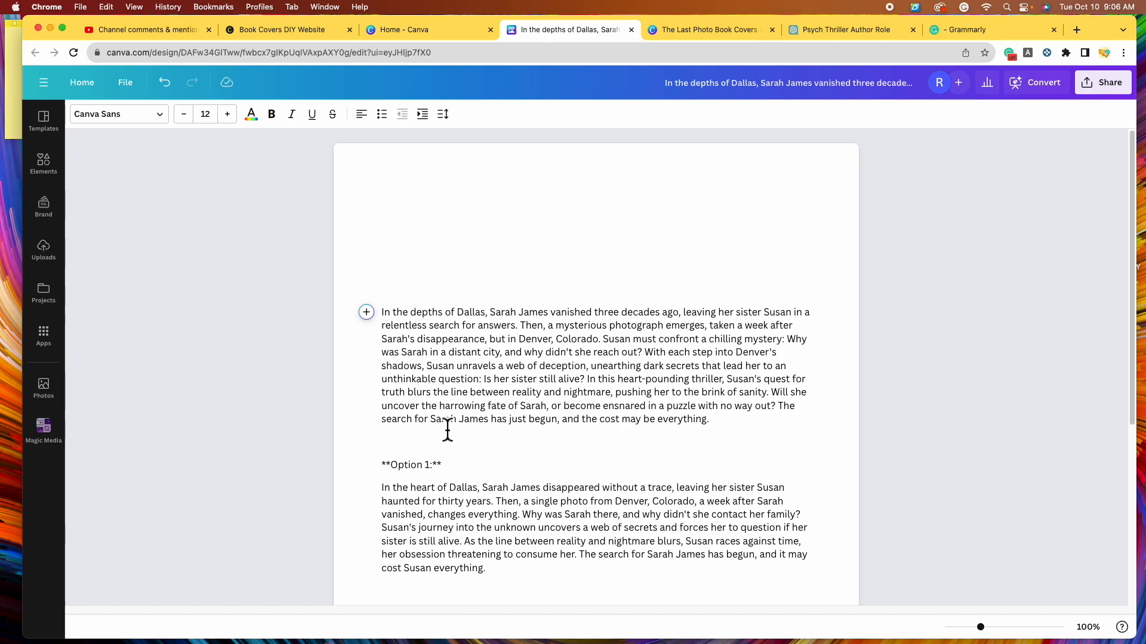
pyautogui.press('Return')
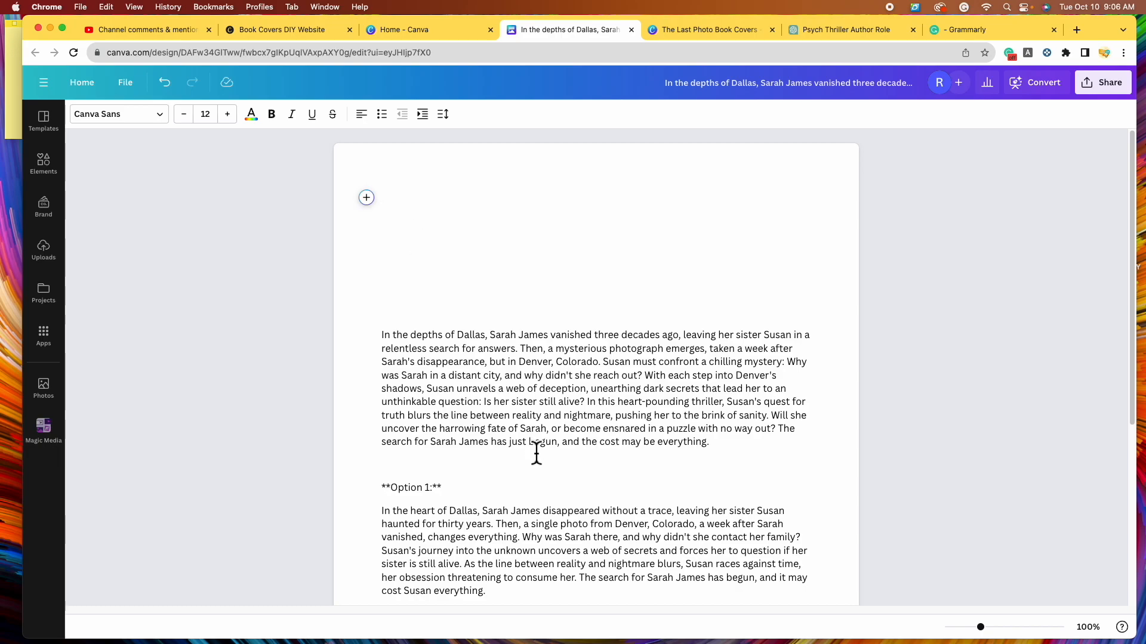
# Copy Option 2's opening sentence, from "Three decades ago" through "quest for answers", and paste it with matching style on the document's first line.
pyautogui.scroll(-5, 424, 302)
pyautogui.scroll(-1, 420, 481)
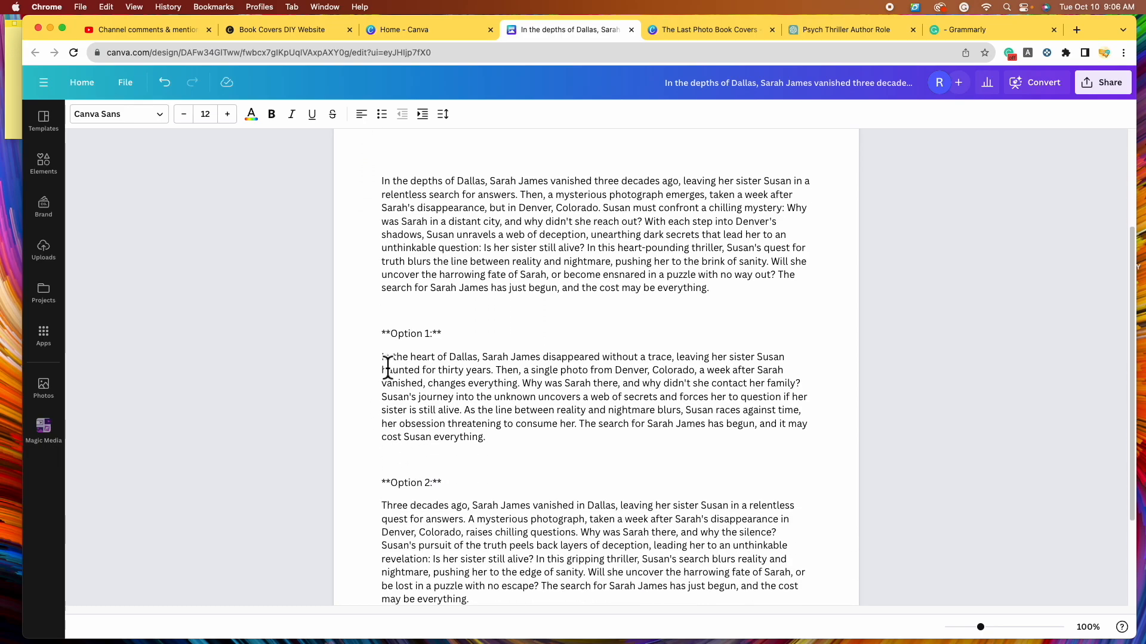
pyautogui.scroll(-4, 507, 457)
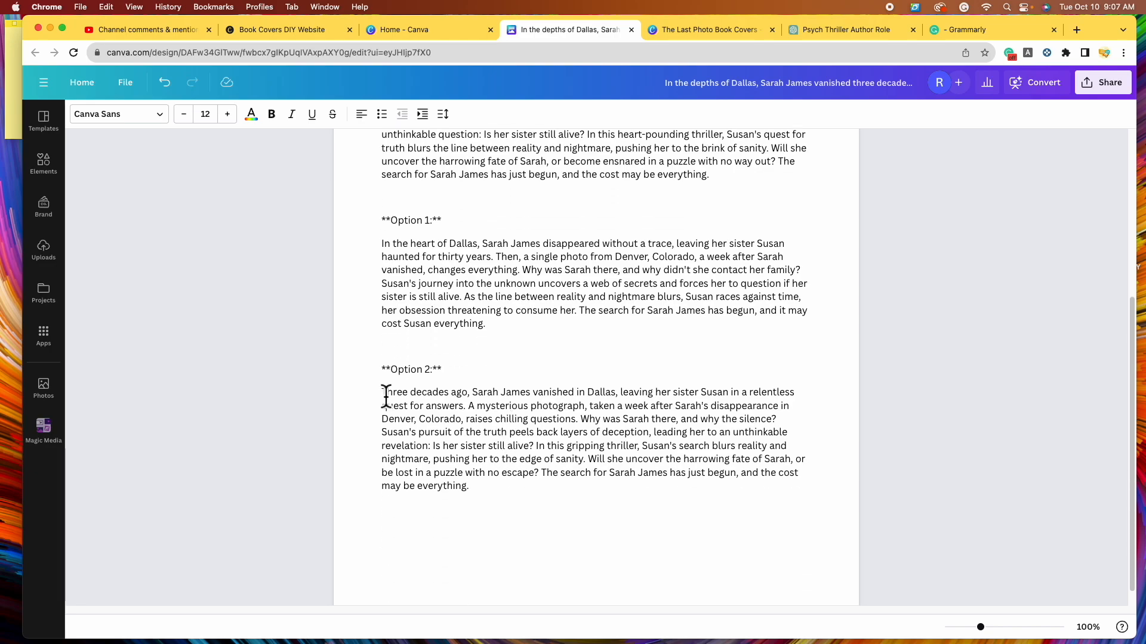
pyautogui.moveTo(386, 396); pyautogui.dragTo(469, 406)
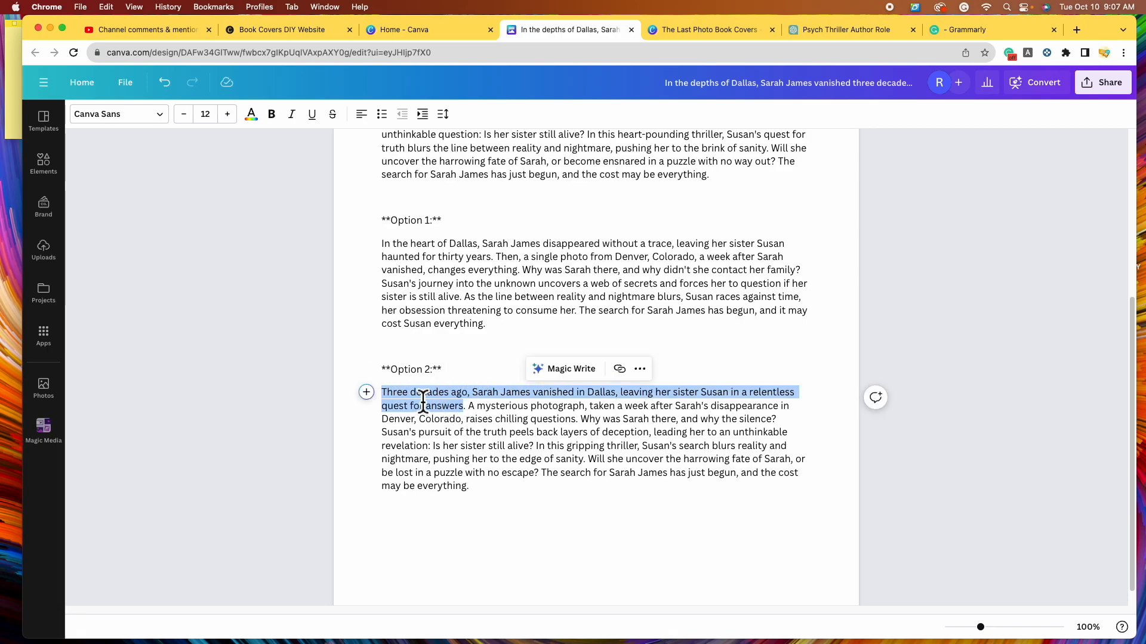
pyautogui.rightClick(422, 398)
pyautogui.click(463, 440)
pyautogui.scroll(1, 414, 337)
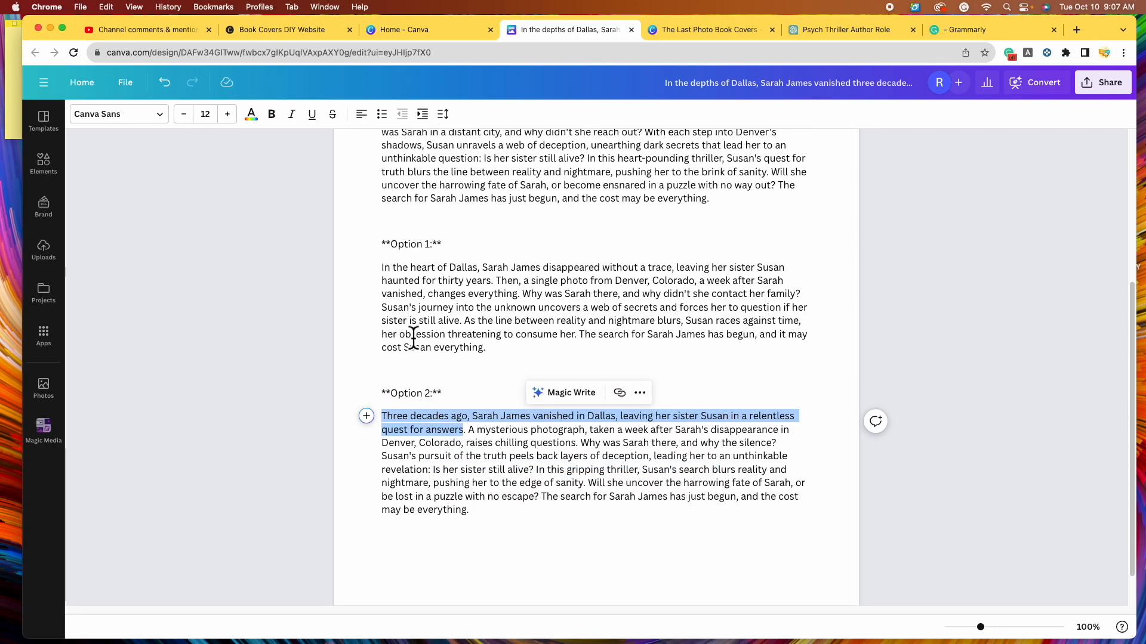
pyautogui.scroll(5, 414, 337)
pyautogui.click(399, 192)
pyautogui.rightClick(403, 199)
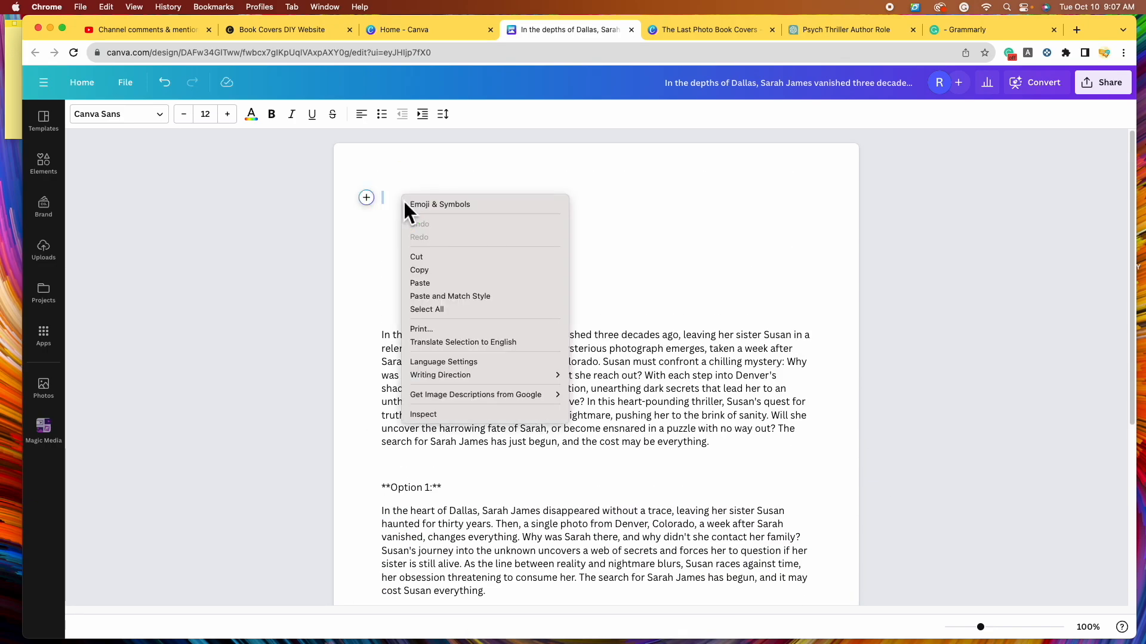
pyautogui.click(475, 297)
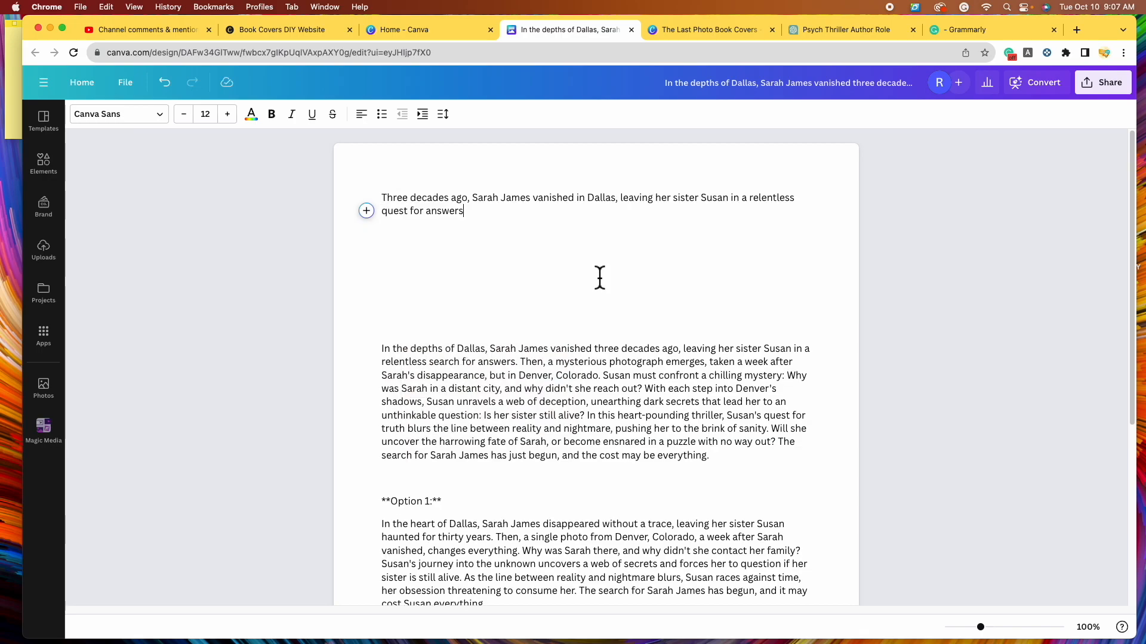
# Reword the new opening sentence so that "vanished in Dallas," reads "vanished from Dallas, Texas,".
pyautogui.click(587, 203)
pyautogui.press('BackSpace')
pyautogui.press('BackSpace')
pyautogui.write('from')
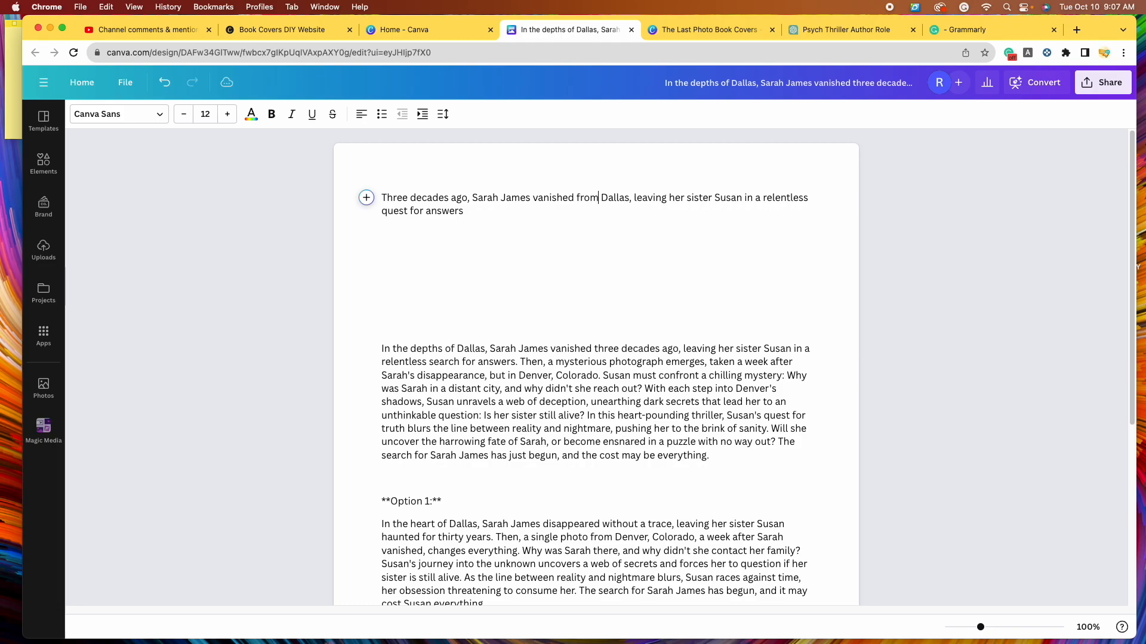
pyautogui.click(634, 197)
pyautogui.write('Texas')
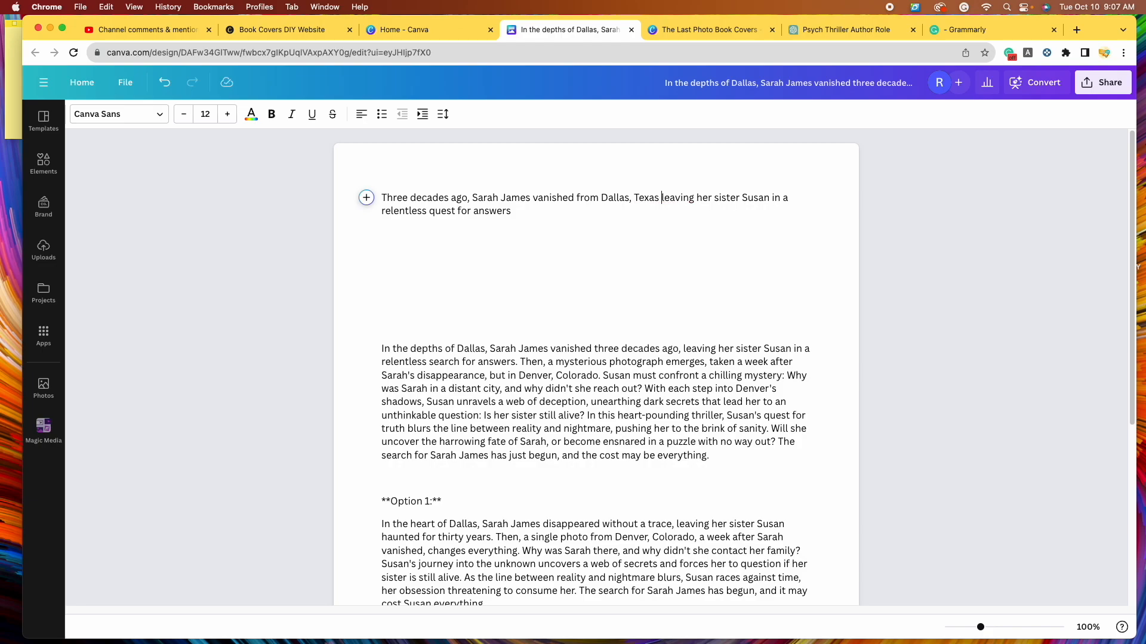
pyautogui.press('BackSpace')
pyautogui.write(',')
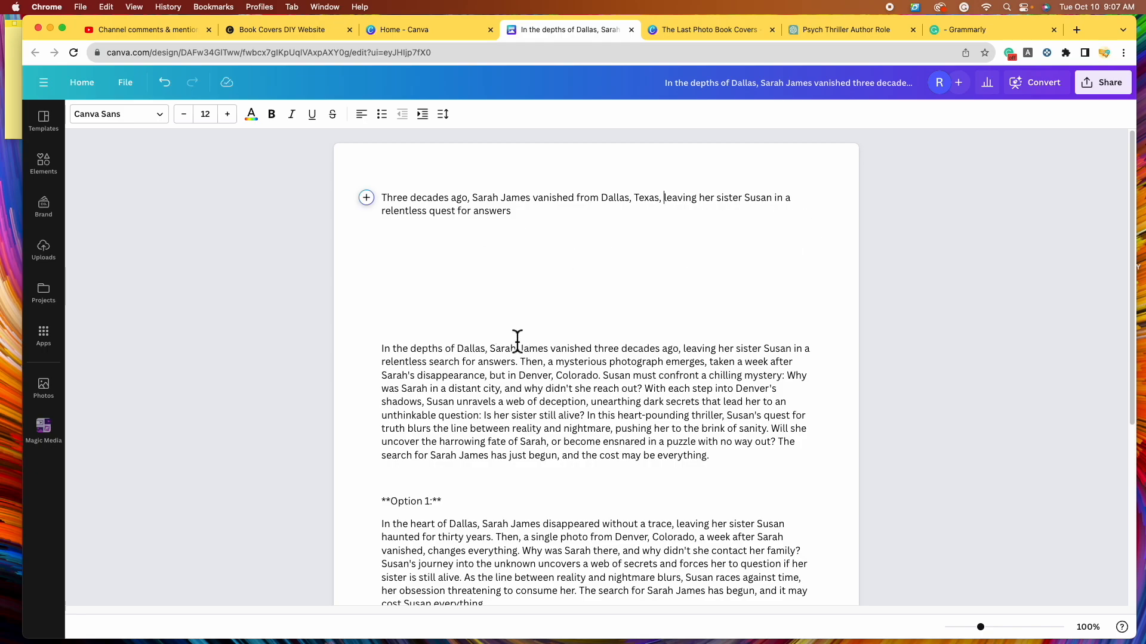
# Replace "quest" with "search" in the new opening sentence and end the sentence with a period.
pyautogui.scroll(-2, 496, 358)
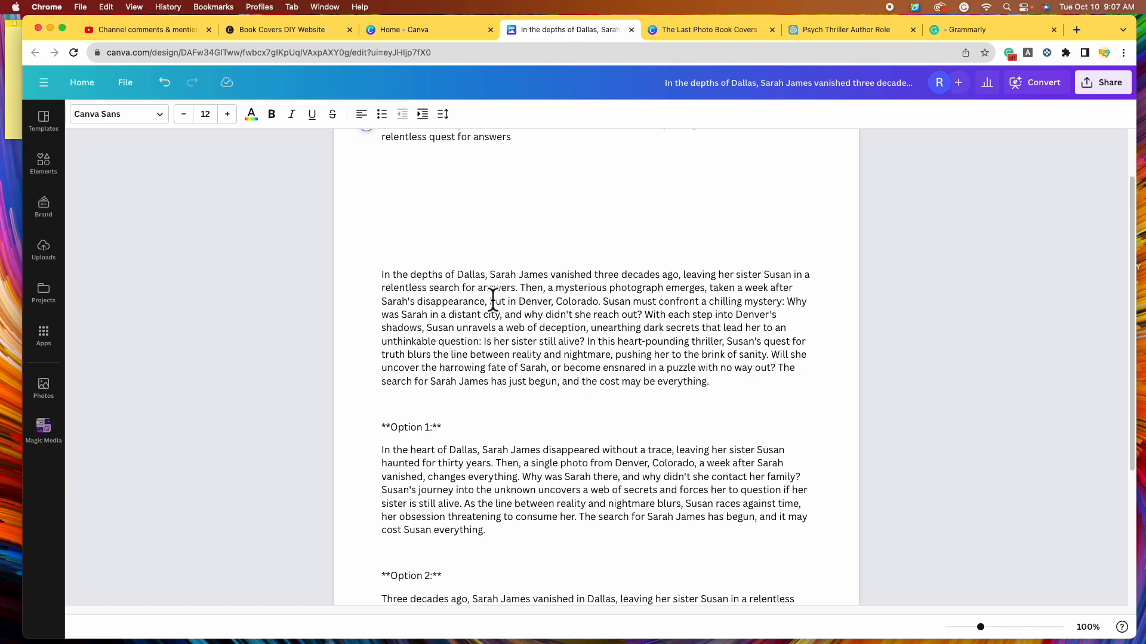
pyautogui.scroll(1, 493, 299)
pyautogui.moveTo(427, 311); pyautogui.dragTo(466, 313)
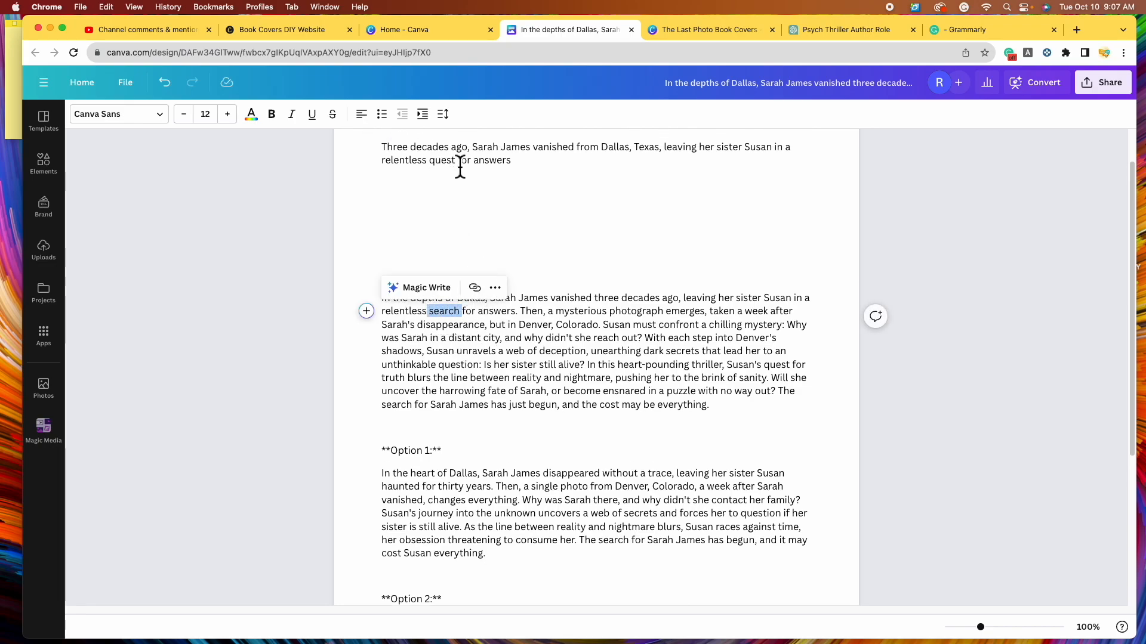
pyautogui.click(456, 167)
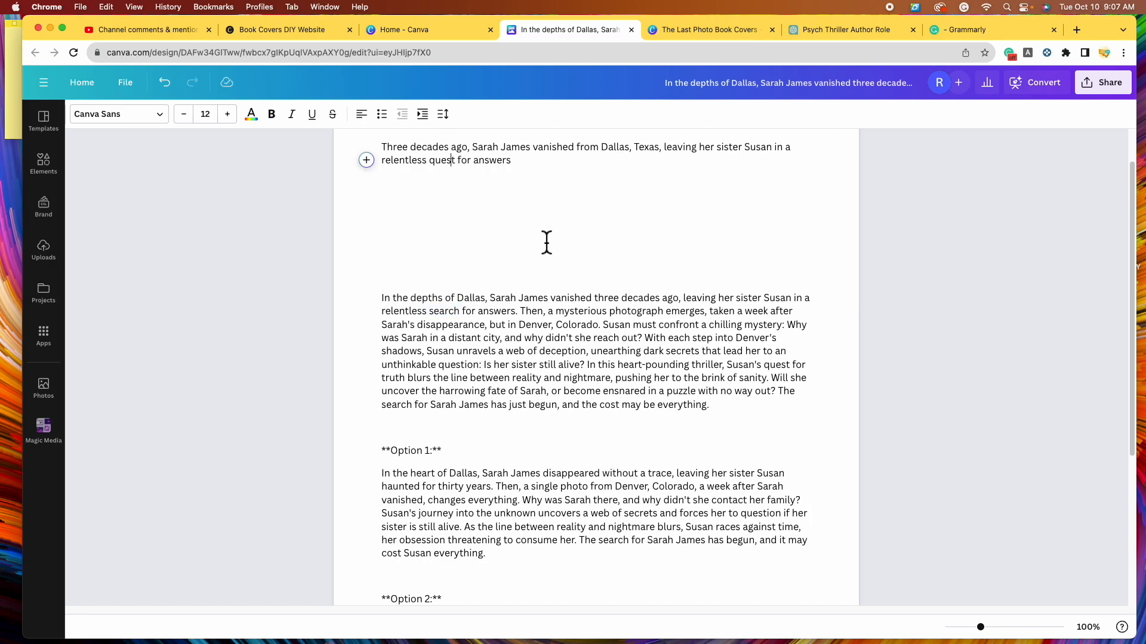
pyautogui.press('BackSpace')
pyautogui.press('BackSpace')
pyautogui.press('BackSpace')
pyautogui.press('BackSpace')
pyautogui.press('BackSpace')
pyautogui.write('search')
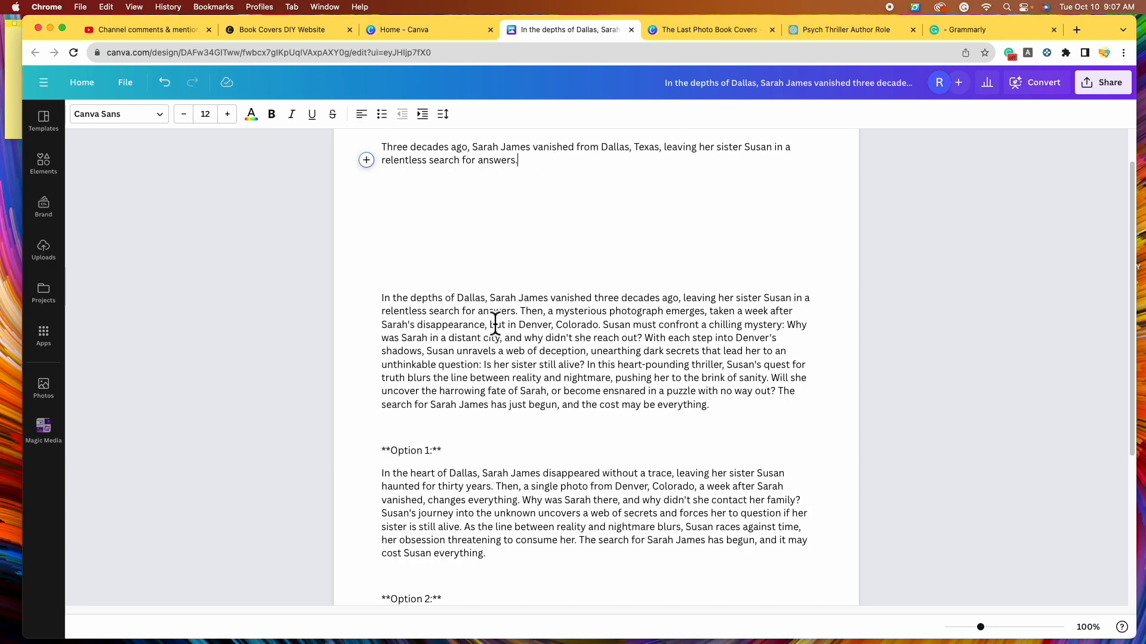
# Copy Option 2's sentence from "A mysterious photograph" through "raises chilling questions." and paste it after the new opening sentence.
pyautogui.scroll(-1, 372, 198)
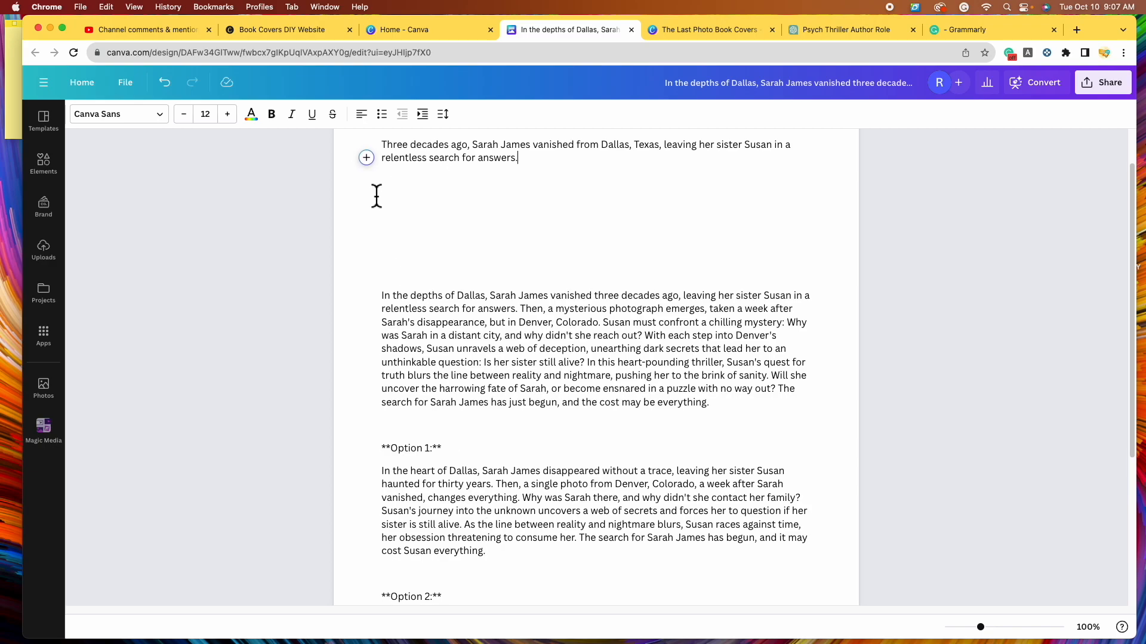
pyautogui.scroll(-5, 473, 418)
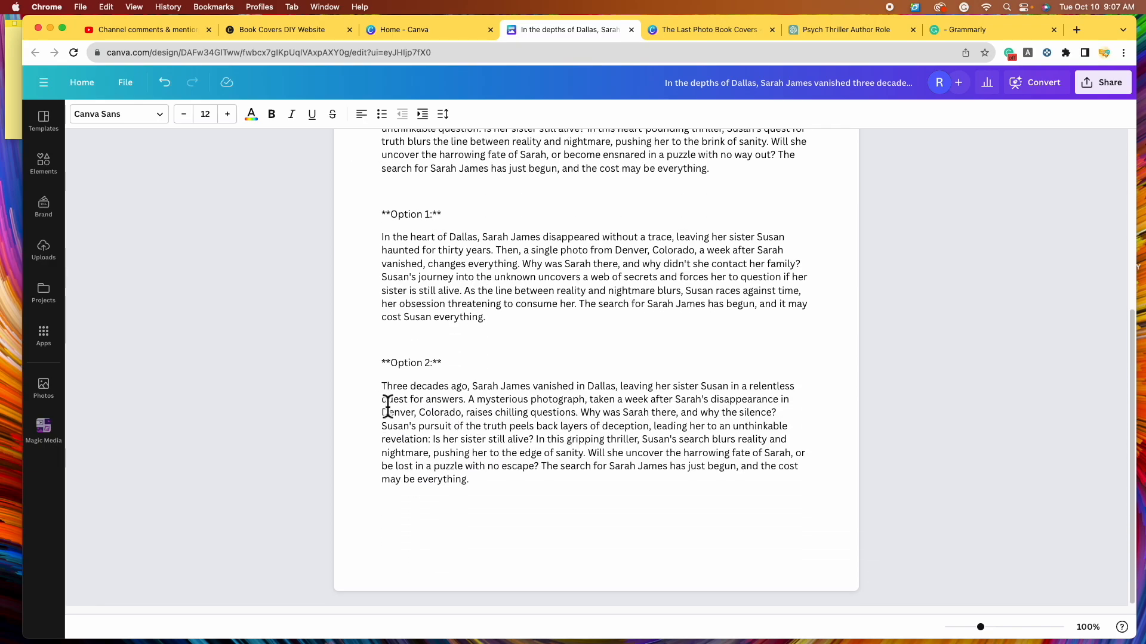
pyautogui.scroll(5, 436, 403)
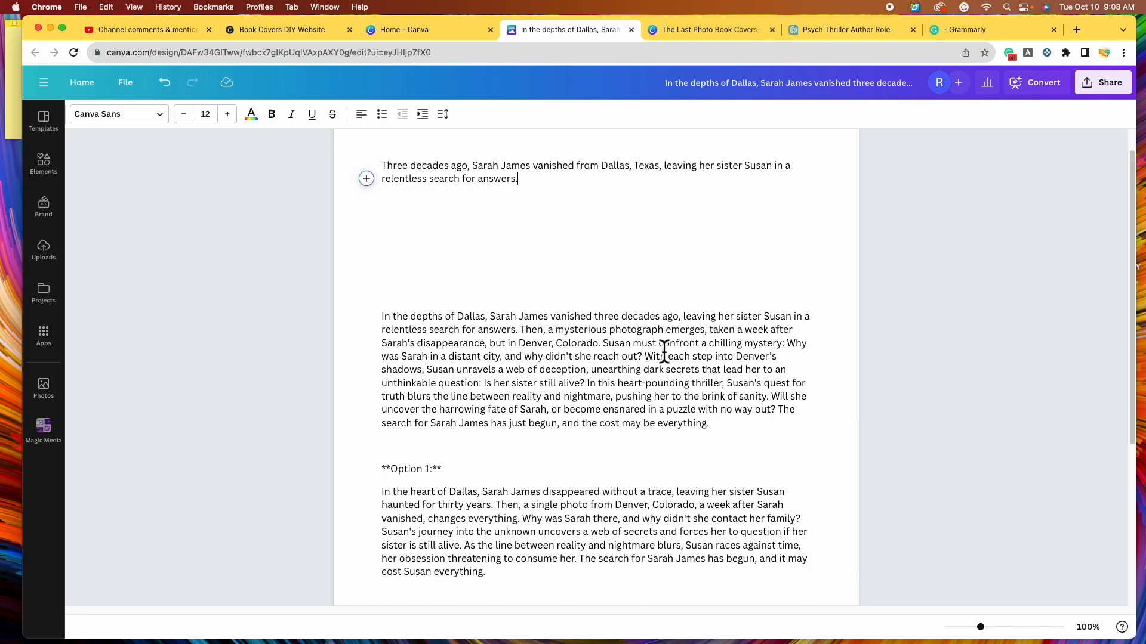
pyautogui.scroll(-3, 527, 410)
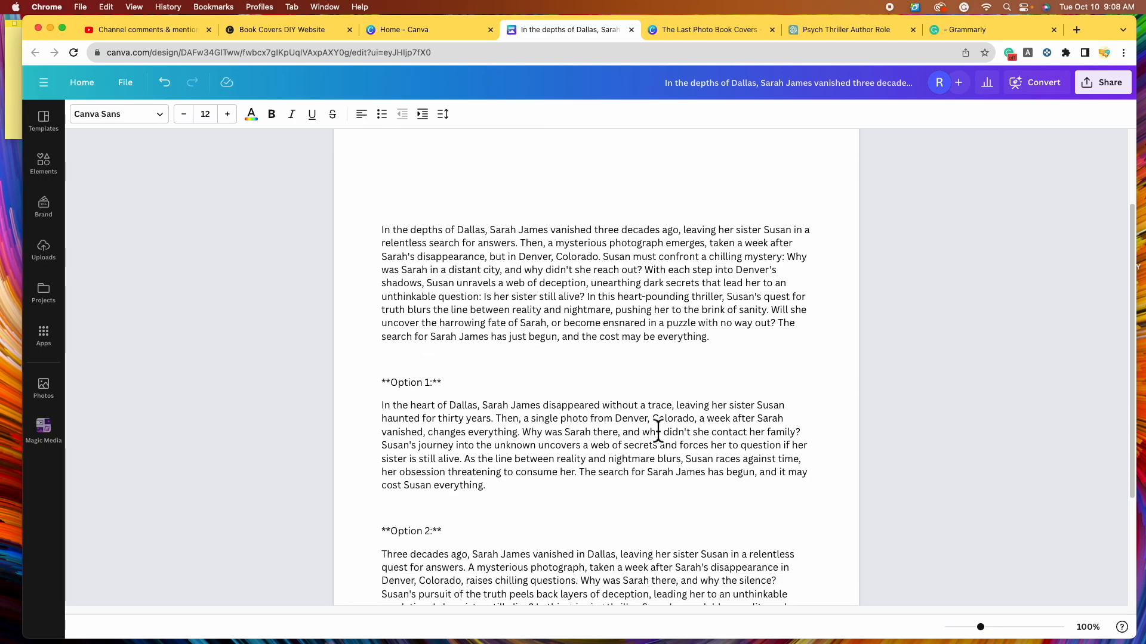
pyautogui.scroll(-6, 695, 456)
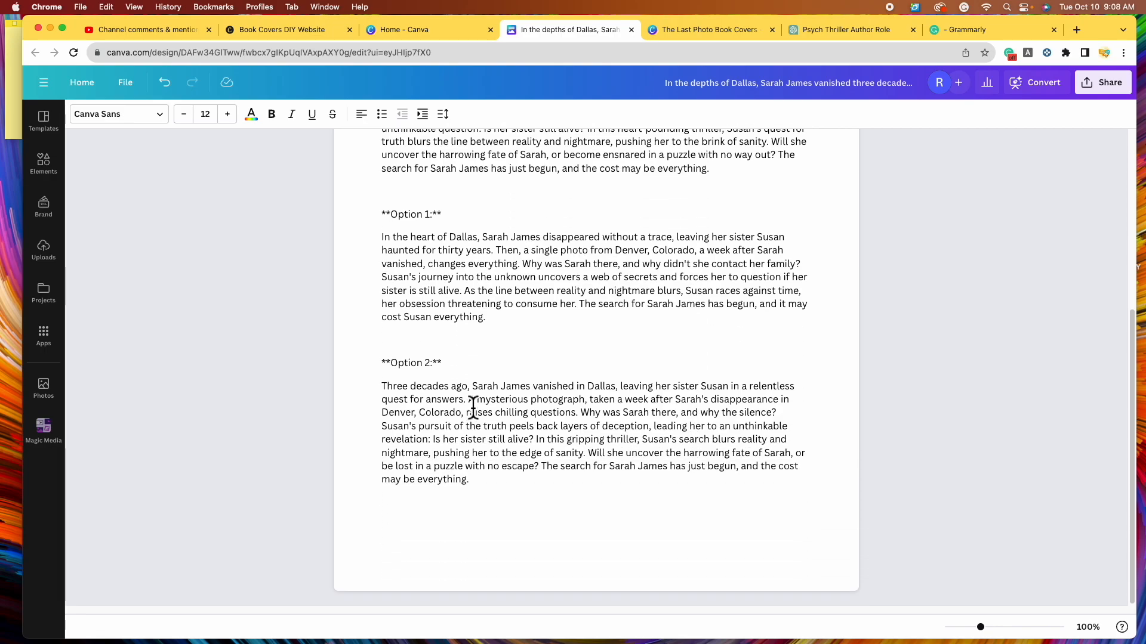
pyautogui.moveTo(469, 400); pyautogui.dragTo(566, 413)
pyautogui.rightClick(533, 407)
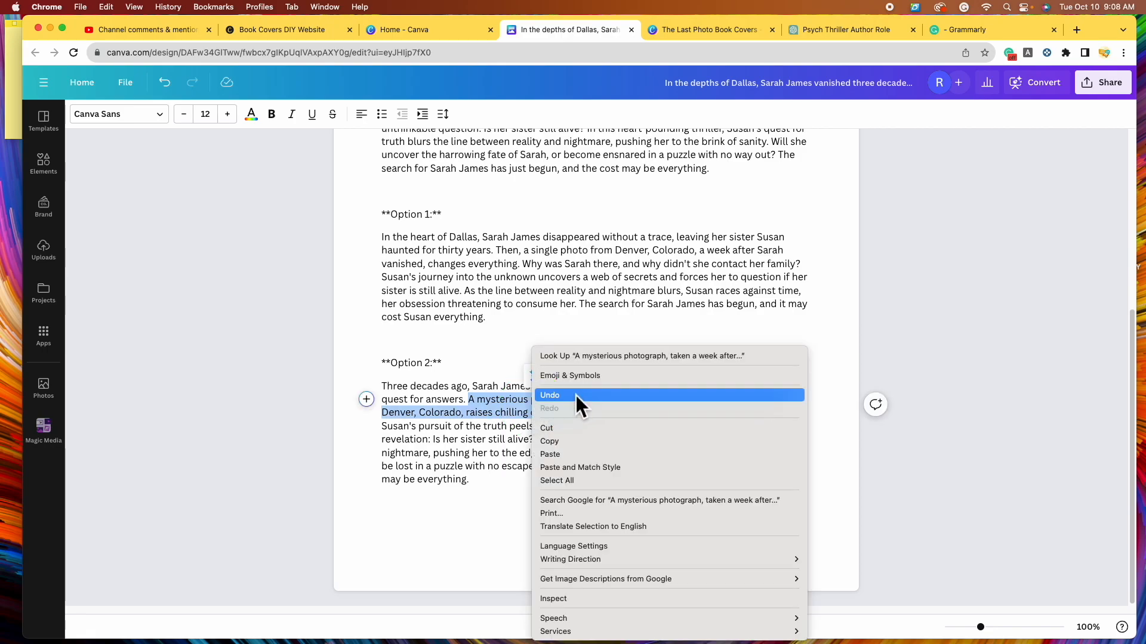
pyautogui.click(592, 444)
pyautogui.scroll(5, 517, 298)
pyautogui.click(537, 216)
pyautogui.rightClick(539, 218)
pyautogui.click(622, 303)
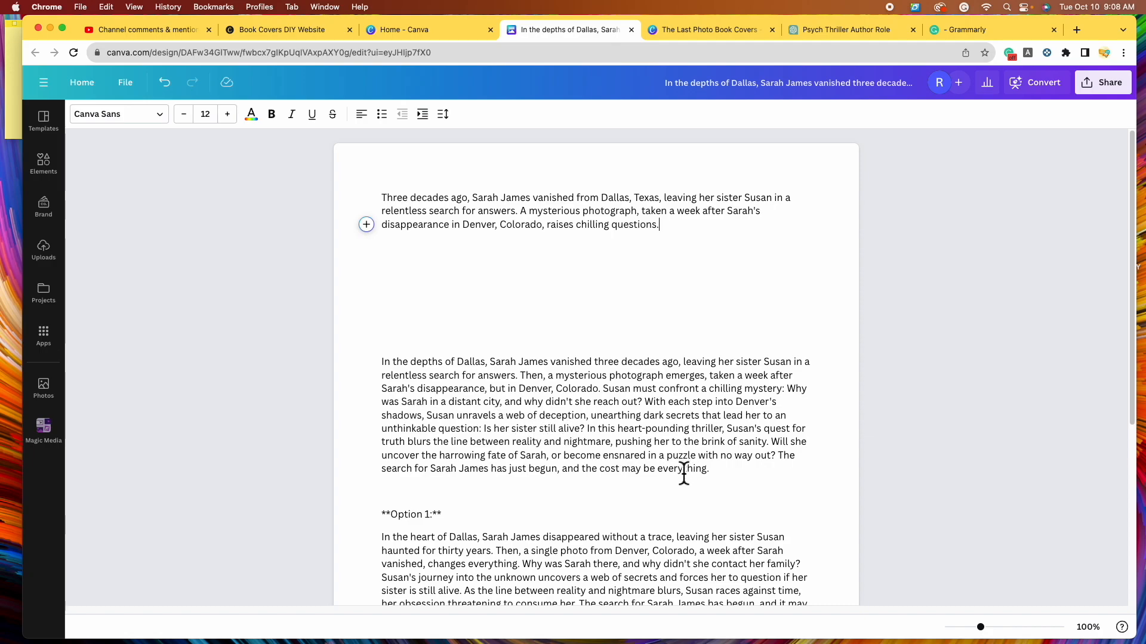
# Copy Option 1's question ending "why didn't she contact her family?" and paste it at the end of the new blurb.
pyautogui.scroll(-5, 682, 471)
pyautogui.scroll(-2, 682, 471)
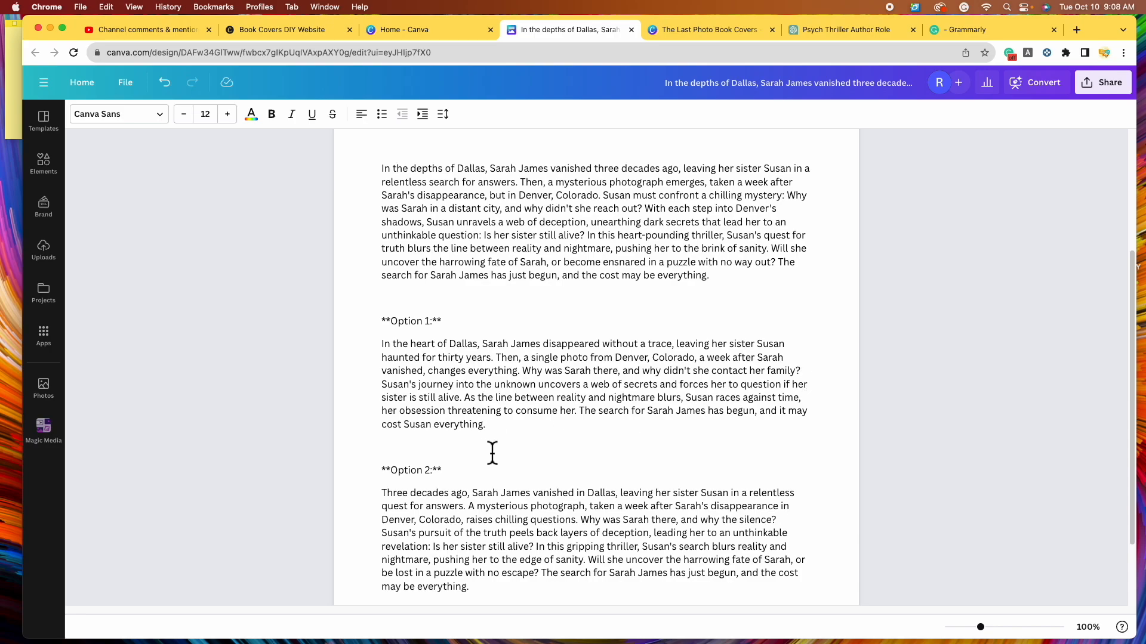
pyautogui.scroll(-3, 537, 468)
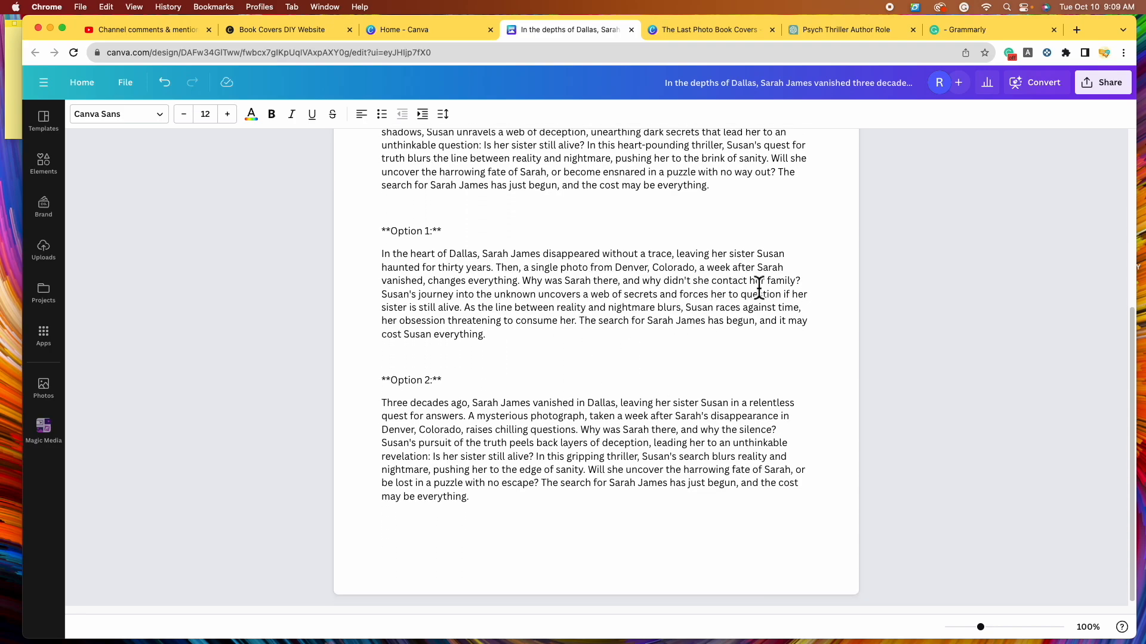
pyautogui.moveTo(527, 285); pyautogui.dragTo(811, 283)
pyautogui.rightClick(781, 278)
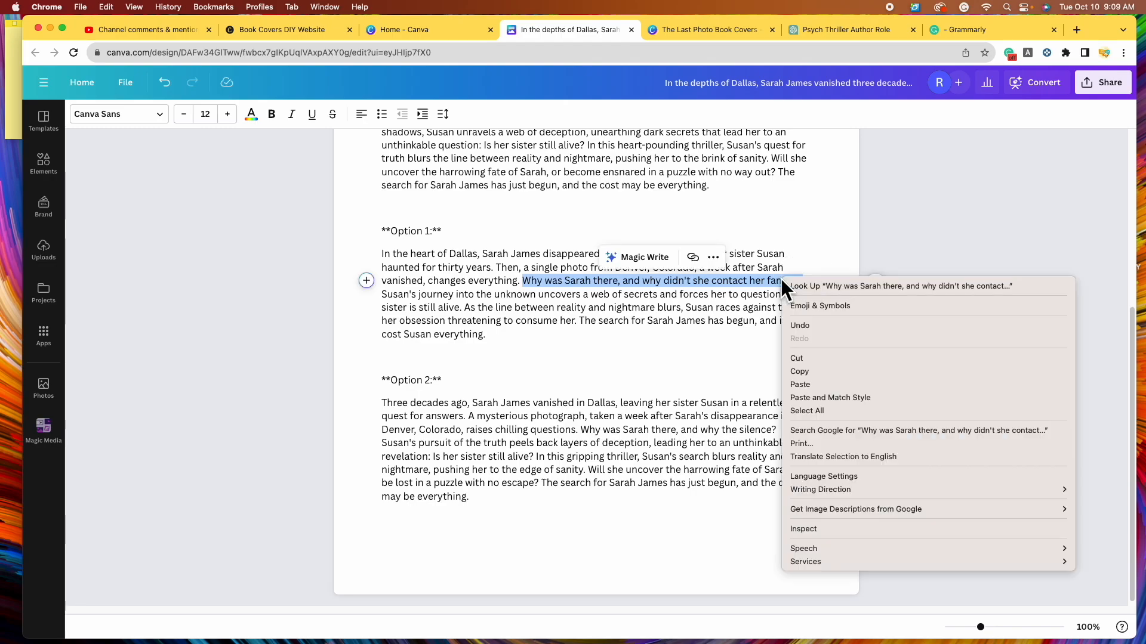
pyautogui.click(826, 374)
pyautogui.scroll(5, 616, 340)
pyautogui.rightClick(675, 227)
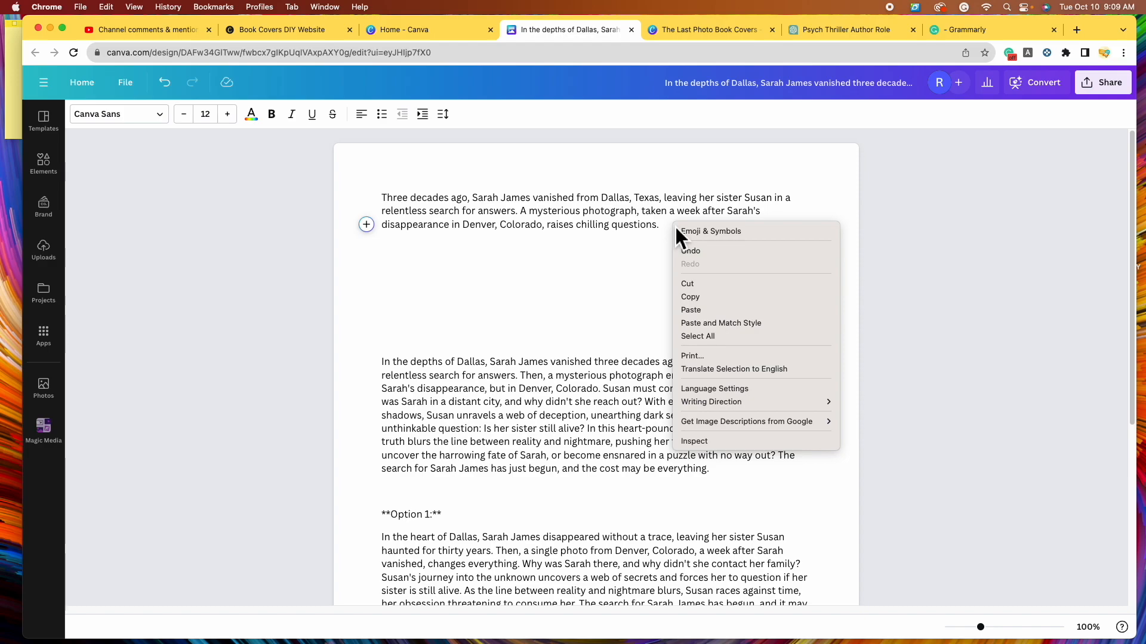
pyautogui.click(739, 310)
# Copy the original blurb's sentence from "With each step into Denver's shadows" through "still alive?" and paste it at the end of the new blurb.
pyautogui.scroll(-2, 617, 340)
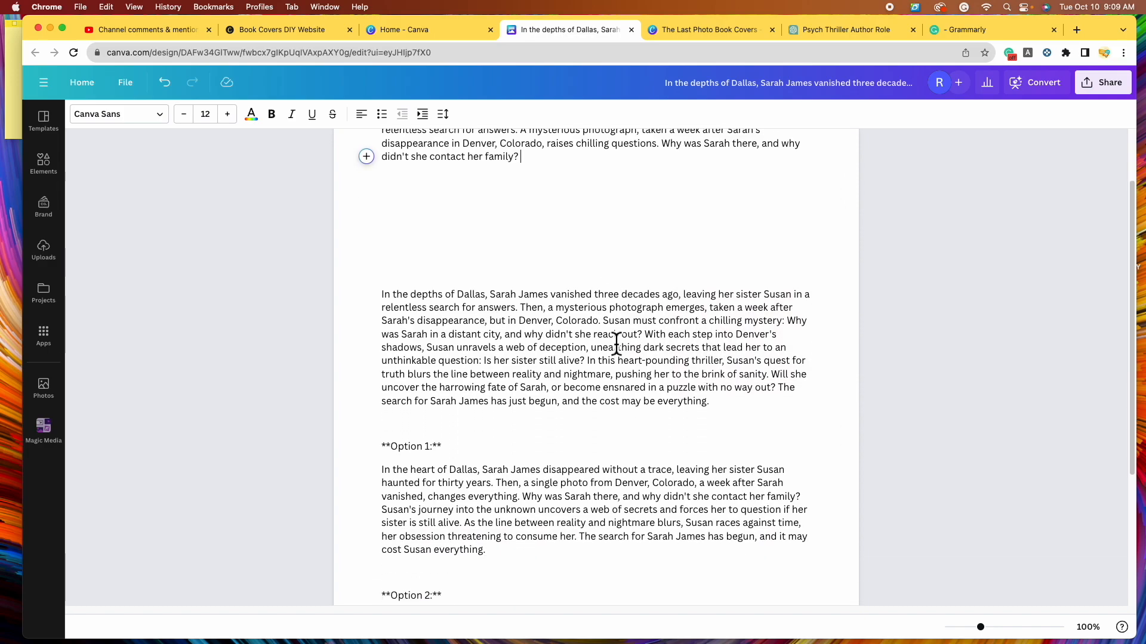
pyautogui.scroll(-1, 616, 344)
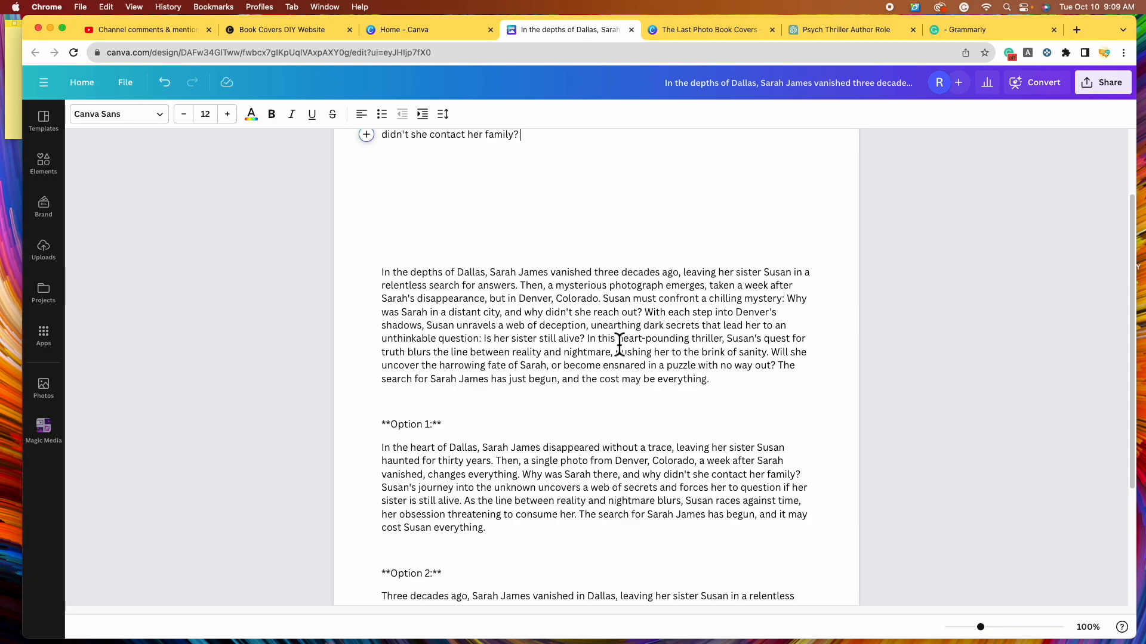
pyautogui.scroll(-2, 458, 343)
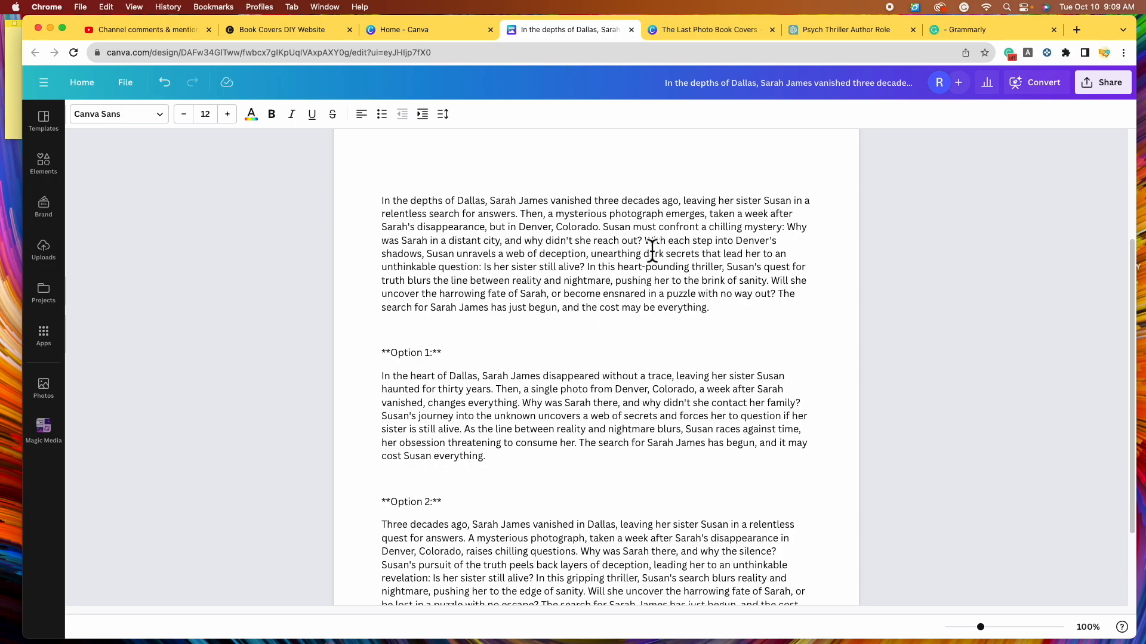
pyautogui.moveTo(644, 242); pyautogui.dragTo(563, 266)
pyautogui.rightClick(563, 264)
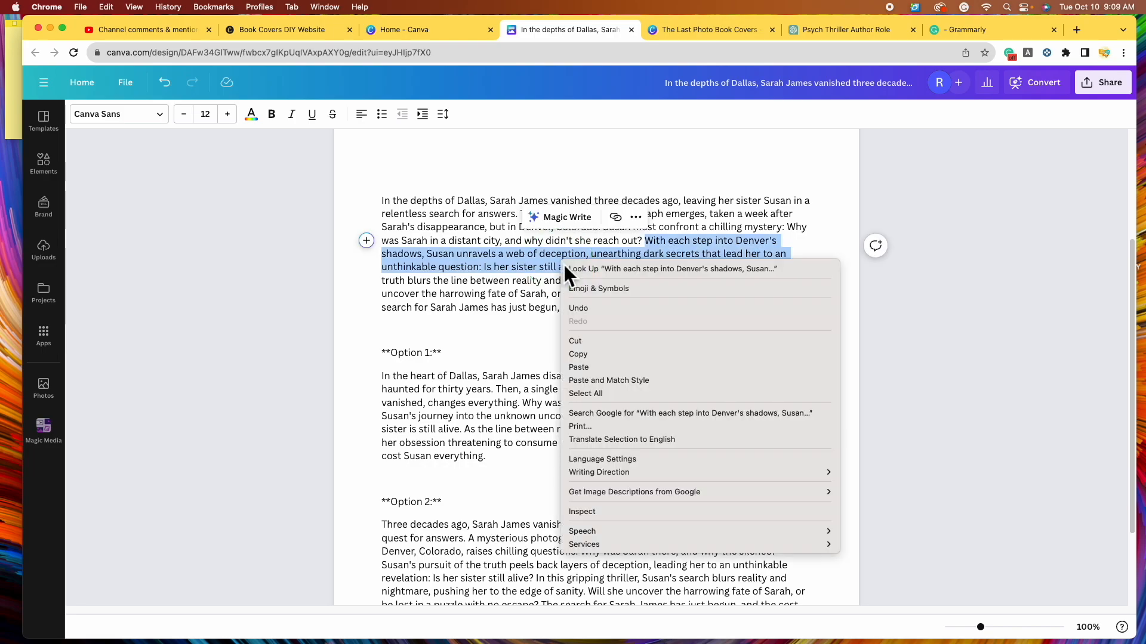
pyautogui.click(604, 354)
pyautogui.scroll(5, 572, 357)
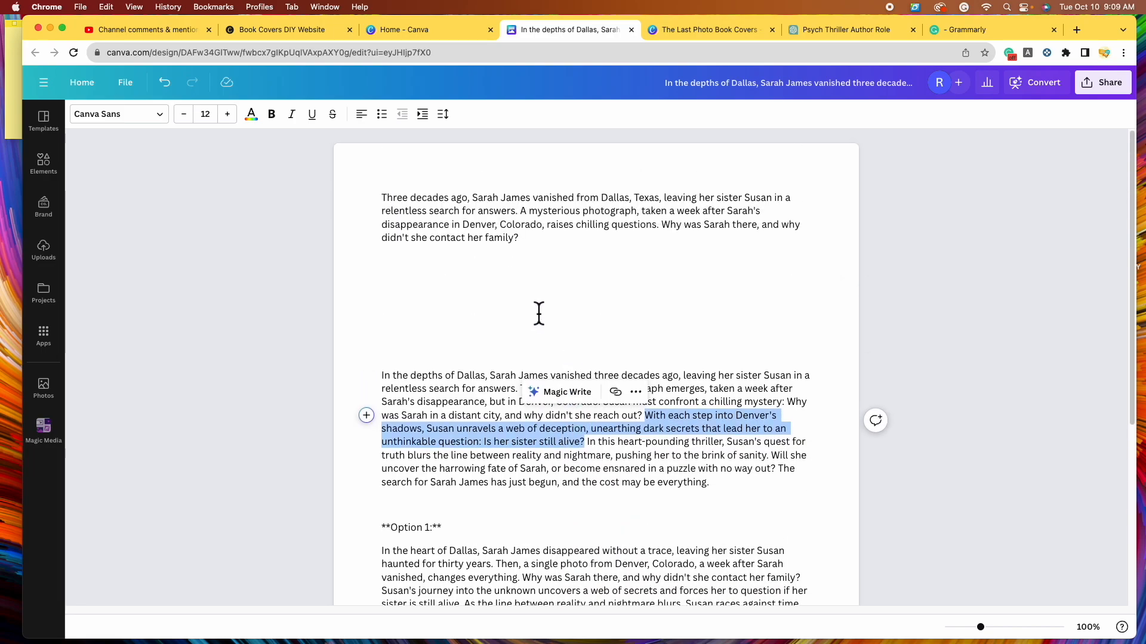
pyautogui.click(538, 245)
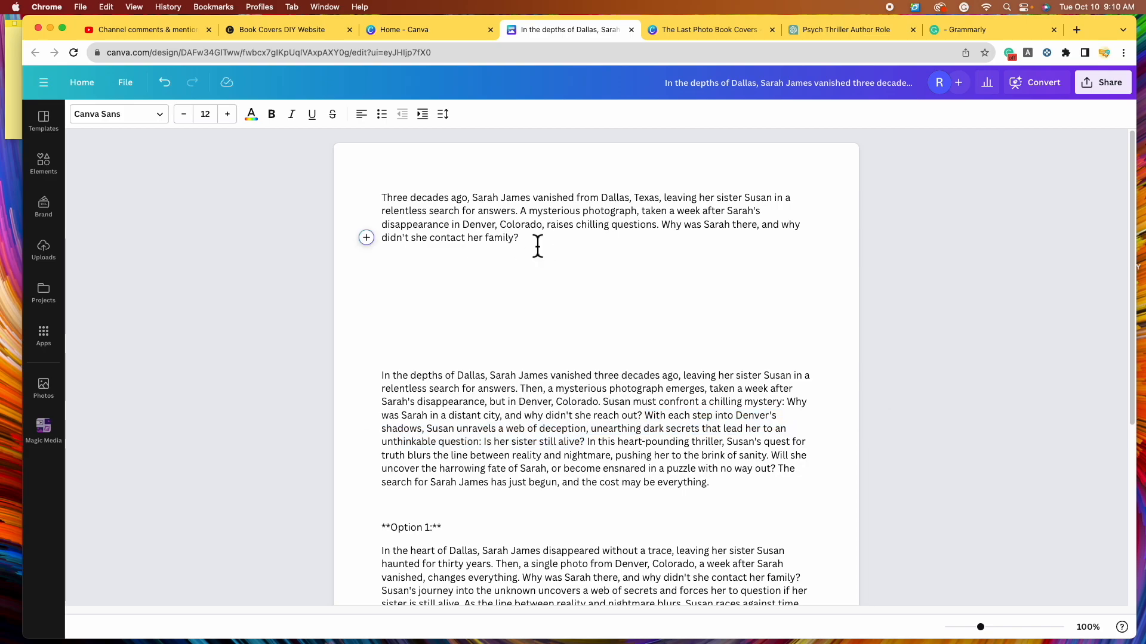
pyautogui.press('super+v')
# Copy the original blurb's sentence from "In this heart-pounding thriller" through "the brink of sanity." and paste it as the new blurb's second paragraph.
pyautogui.scroll(-3, 548, 310)
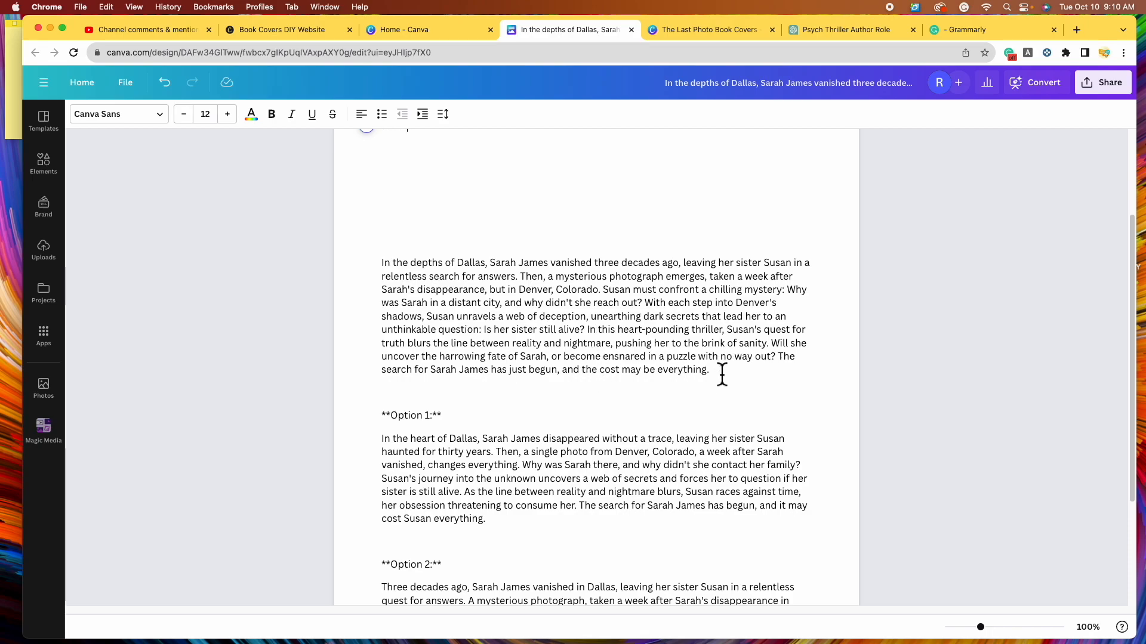
pyautogui.scroll(-3, 721, 376)
pyautogui.scroll(-3, 619, 447)
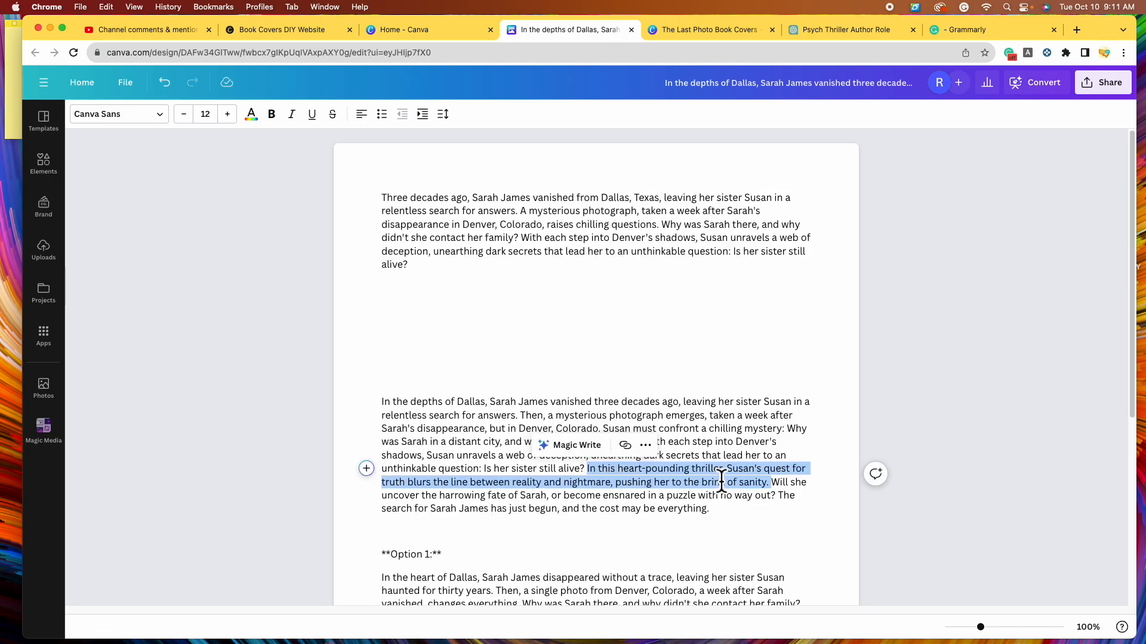
pyautogui.rightClick(720, 473)
pyautogui.click(753, 442)
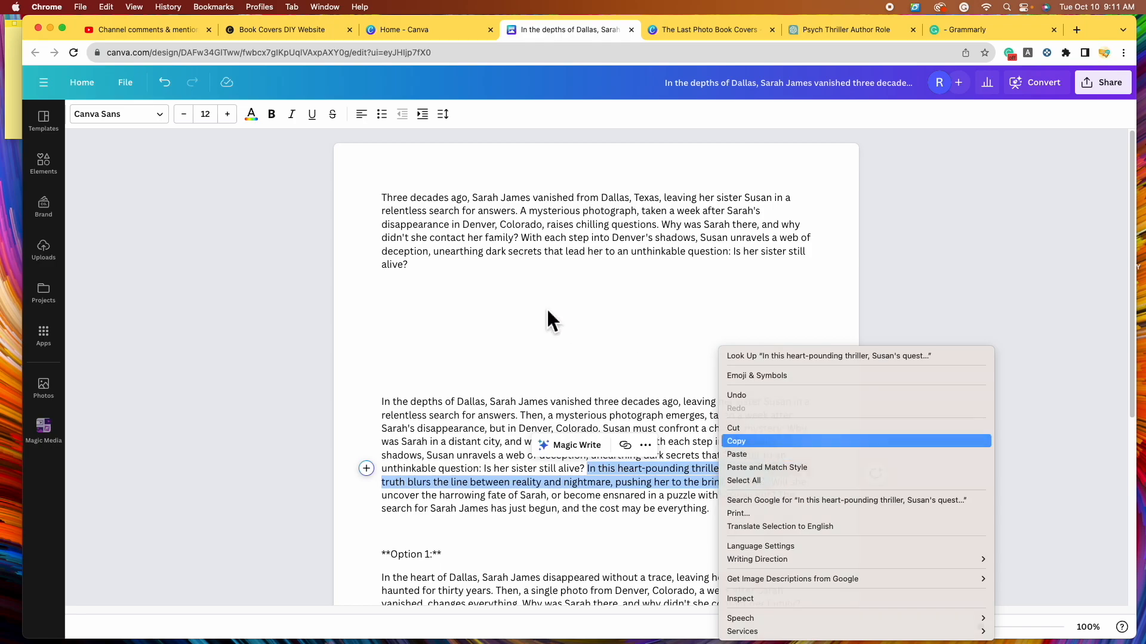
pyautogui.click(430, 264)
pyautogui.press('super+v')
pyautogui.click(408, 266)
pyautogui.press('Return')
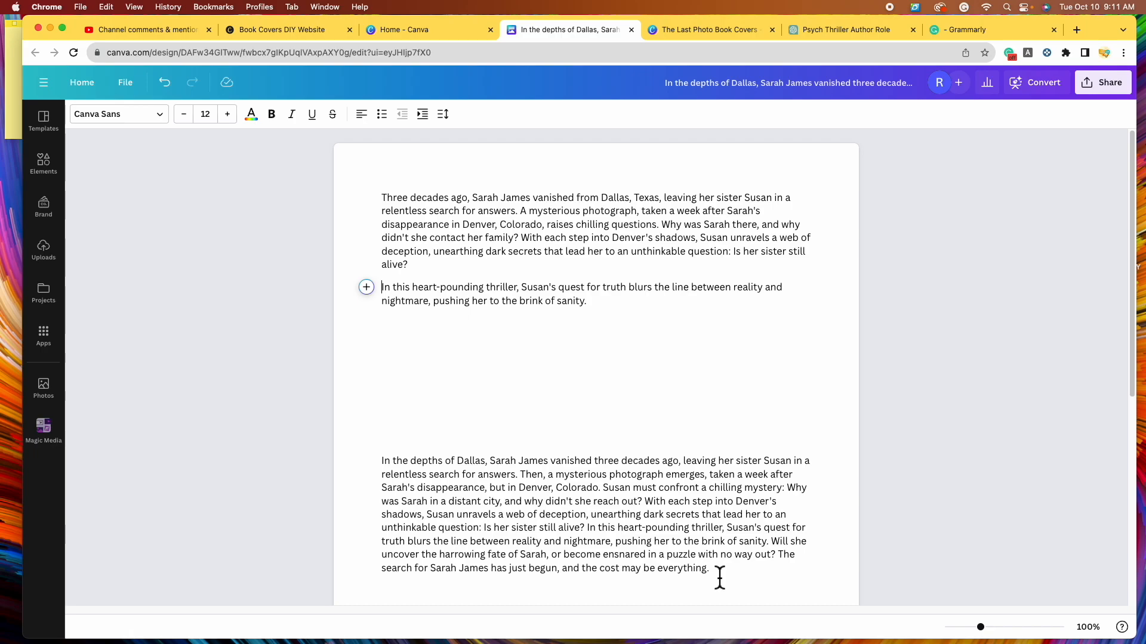
# Copy the original blurb's question from "Will she uncover" through "no way out?" and paste it at the end of the second paragraph.
pyautogui.scroll(-1, 778, 531)
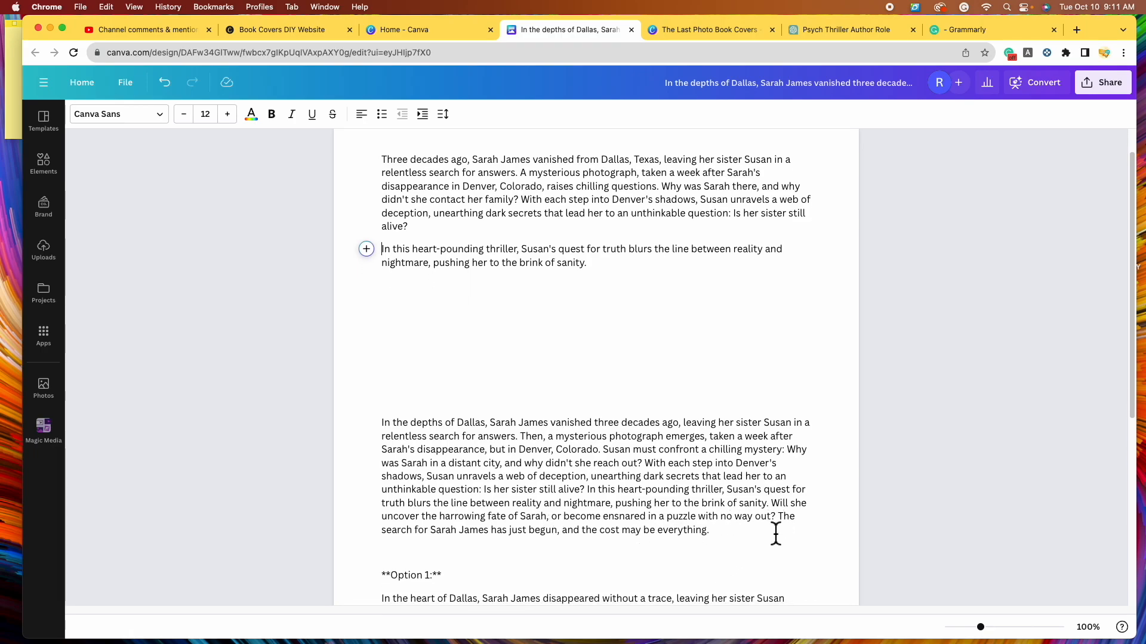
pyautogui.scroll(-5, 817, 548)
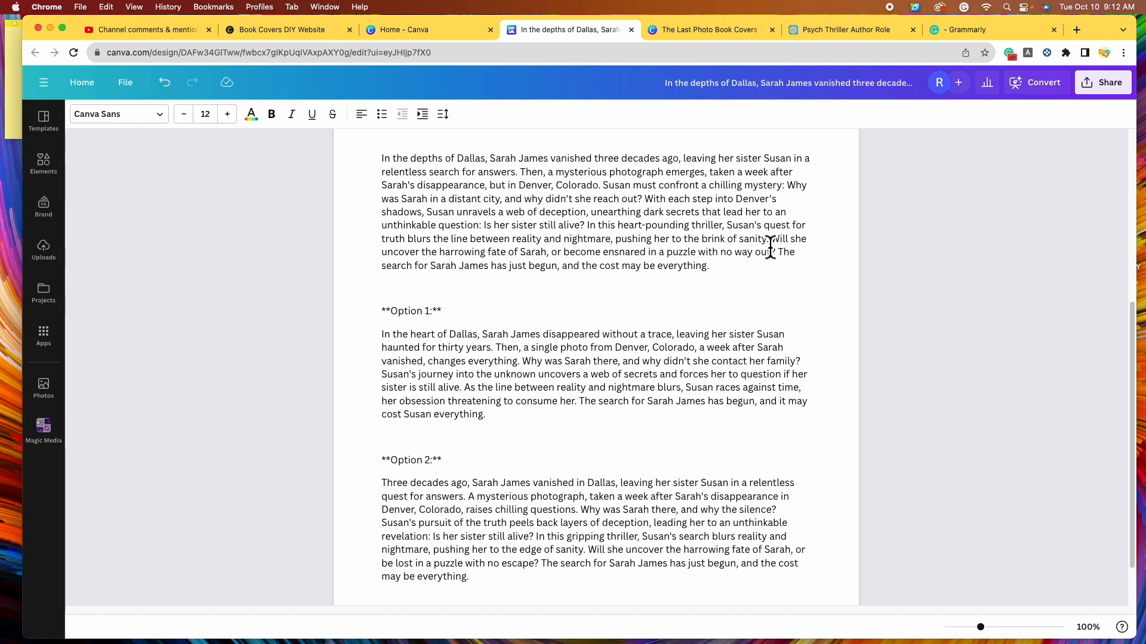
pyautogui.moveTo(771, 240); pyautogui.dragTo(780, 253)
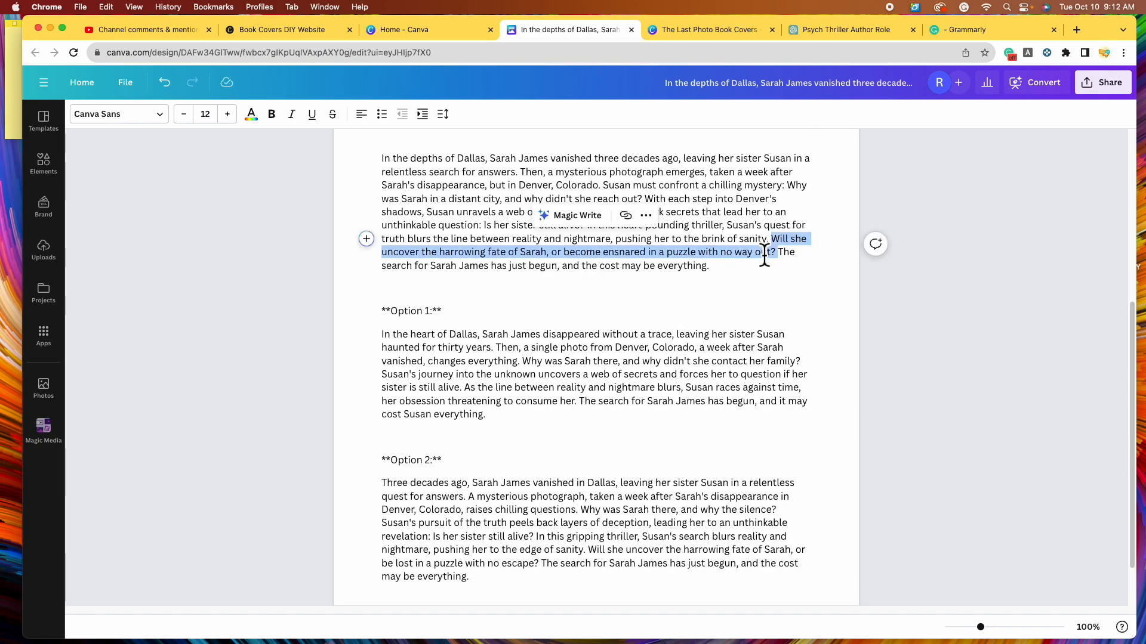
pyautogui.rightClick(786, 236)
pyautogui.click(815, 330)
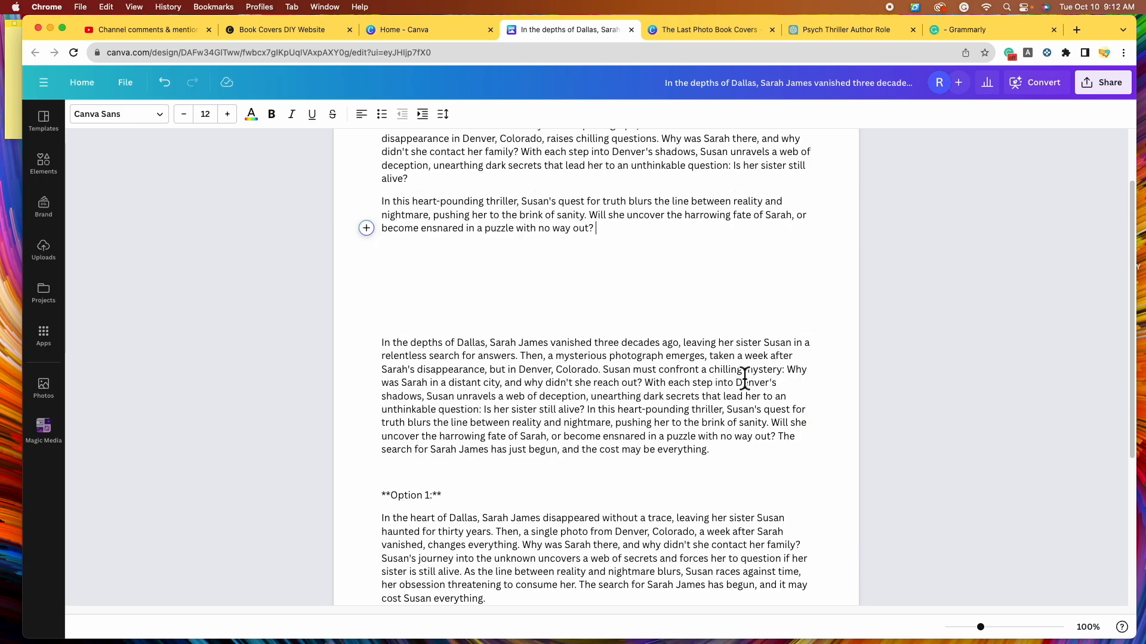
# Copy the original blurb's closing sentence, ending "the cost may be everything.", and paste it at the end of the new blurb.
pyautogui.scroll(-1, 746, 378)
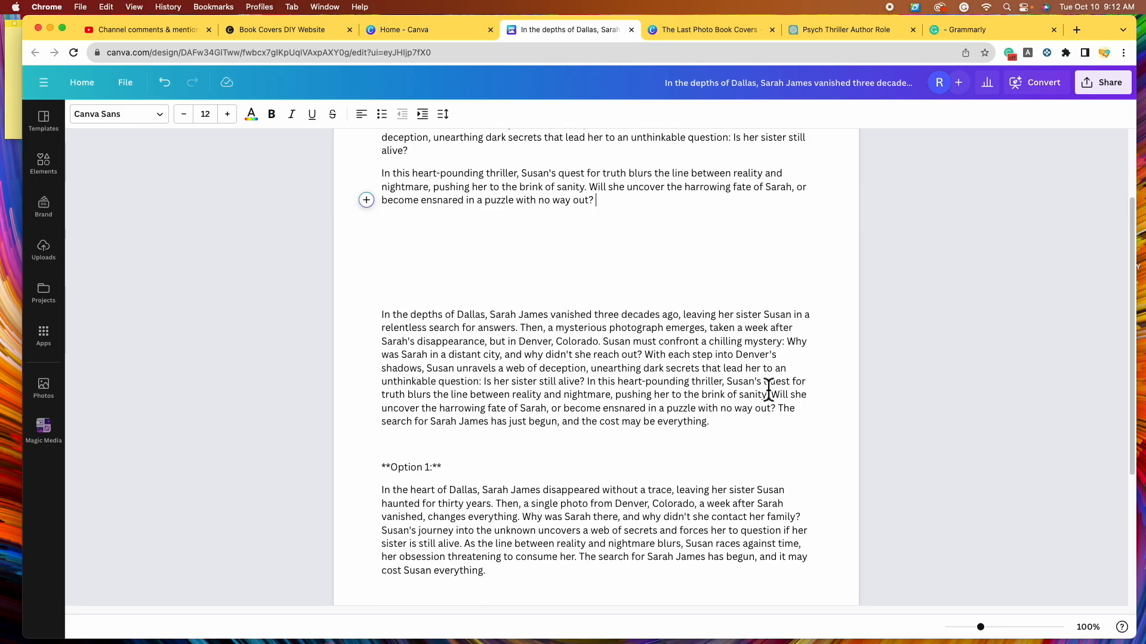
pyautogui.scroll(-4, 656, 358)
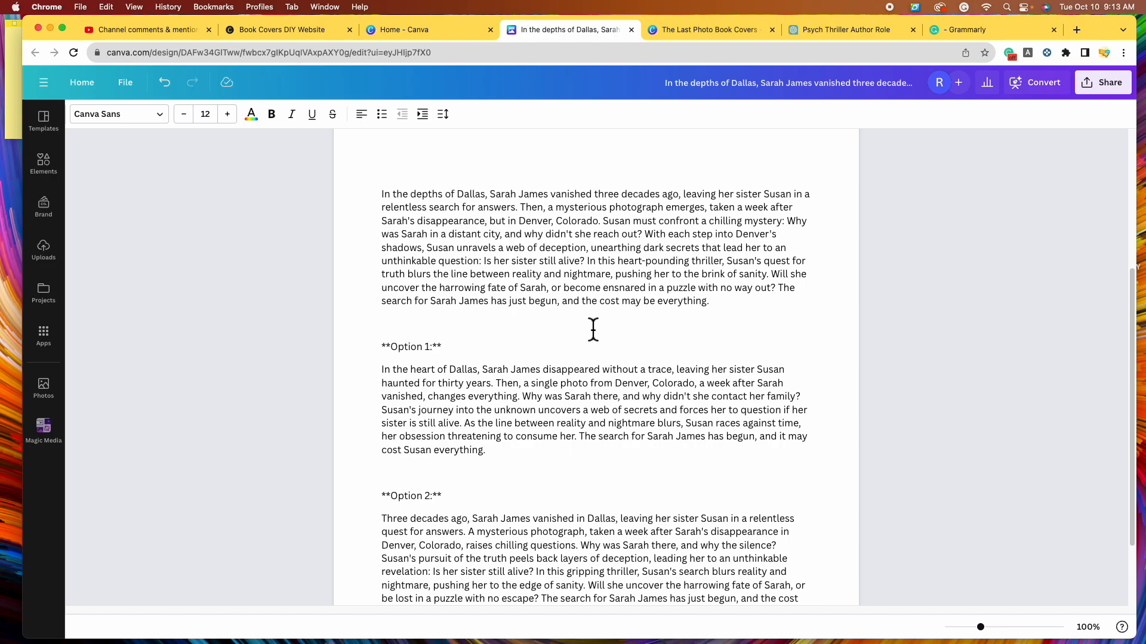
pyautogui.scroll(-3, 803, 411)
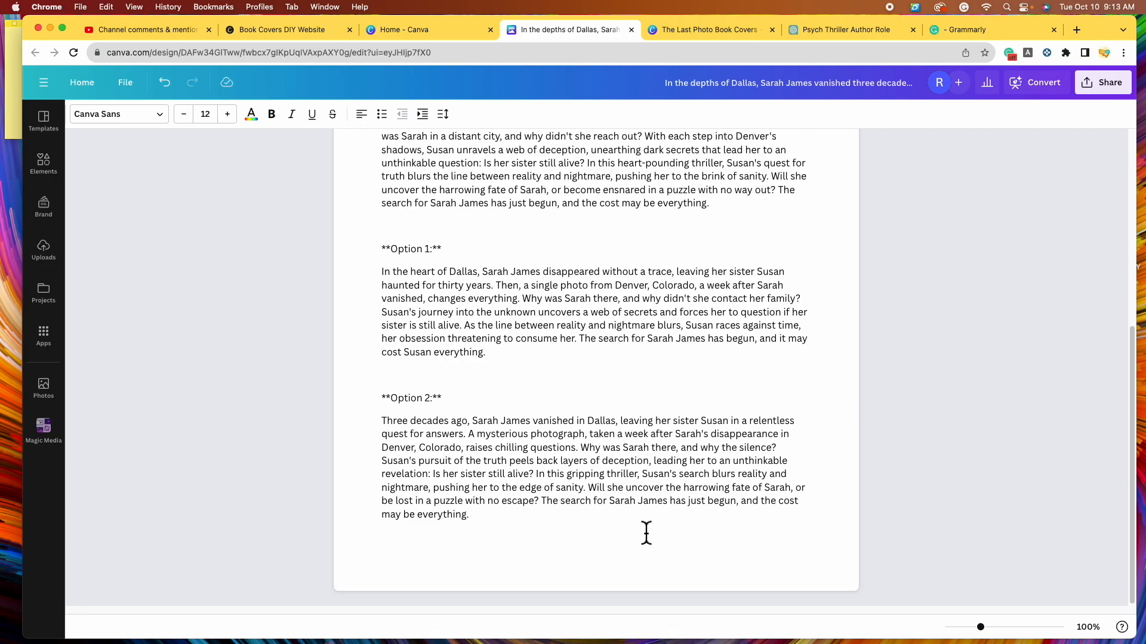
pyautogui.scroll(3, 476, 366)
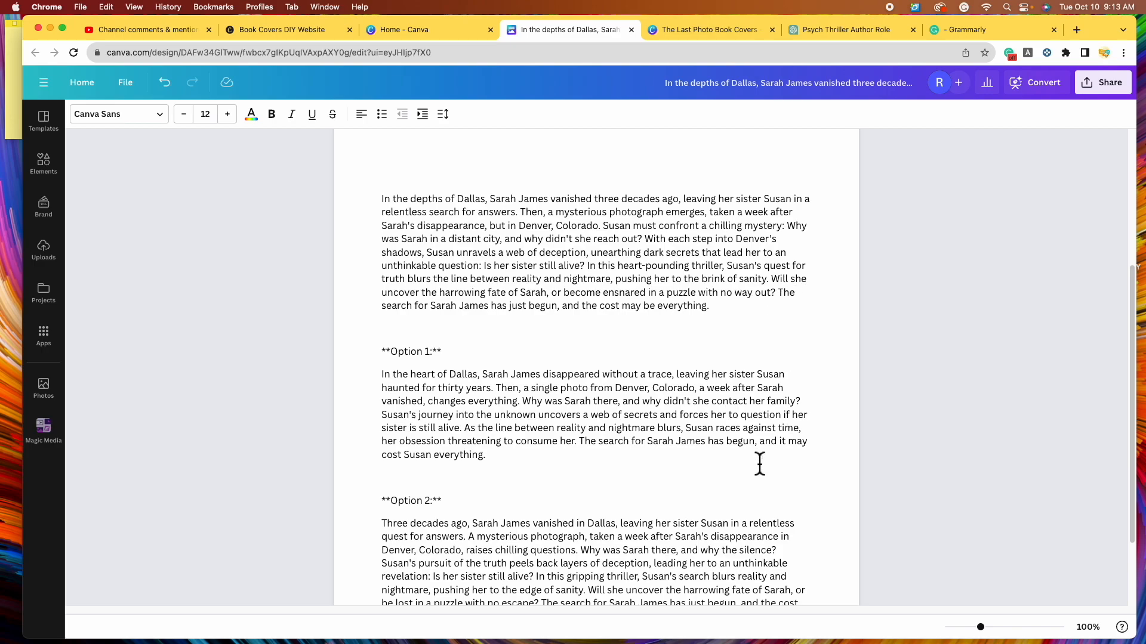
pyautogui.scroll(7, 543, 312)
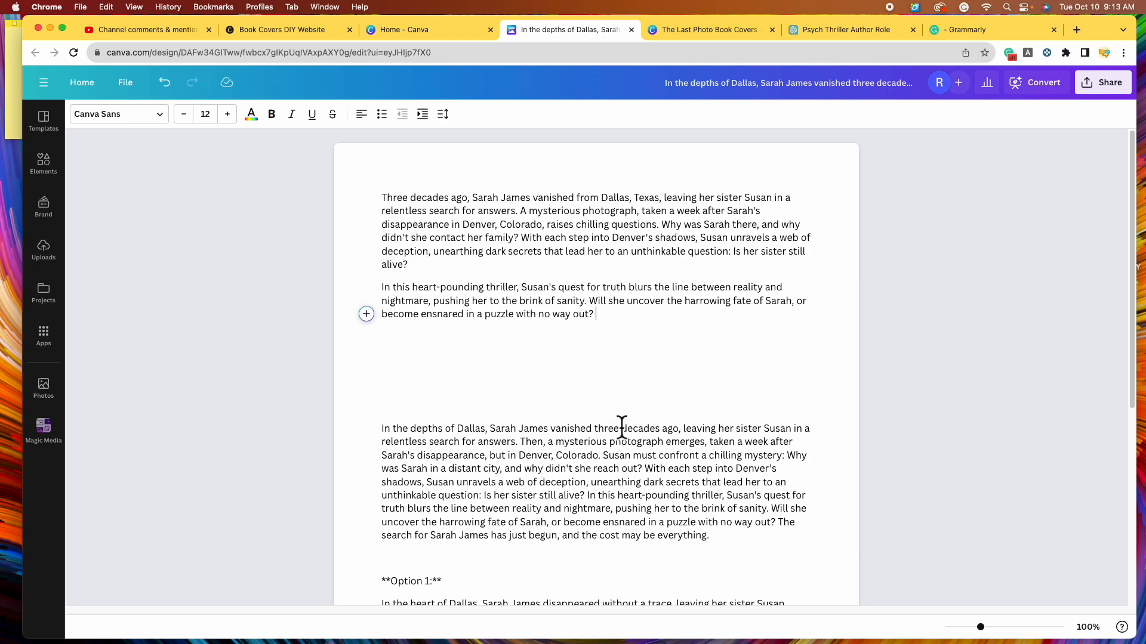
pyautogui.scroll(-2, 626, 429)
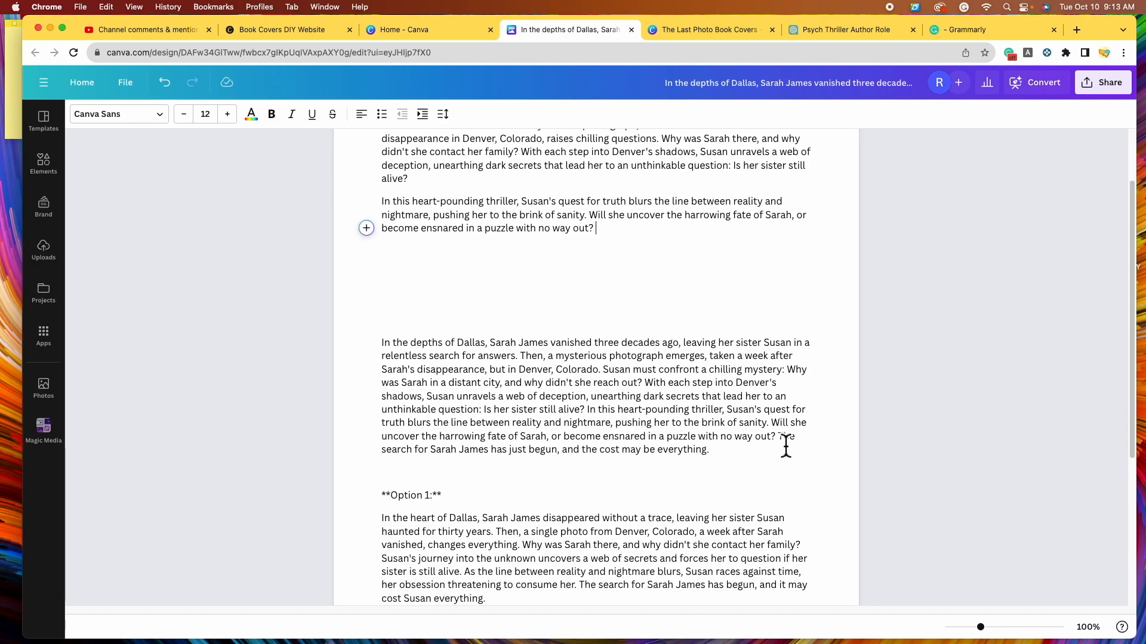
pyautogui.moveTo(778, 438); pyautogui.dragTo(798, 450)
pyautogui.press('super+c')
pyautogui.rightClick(607, 224)
pyautogui.click(686, 312)
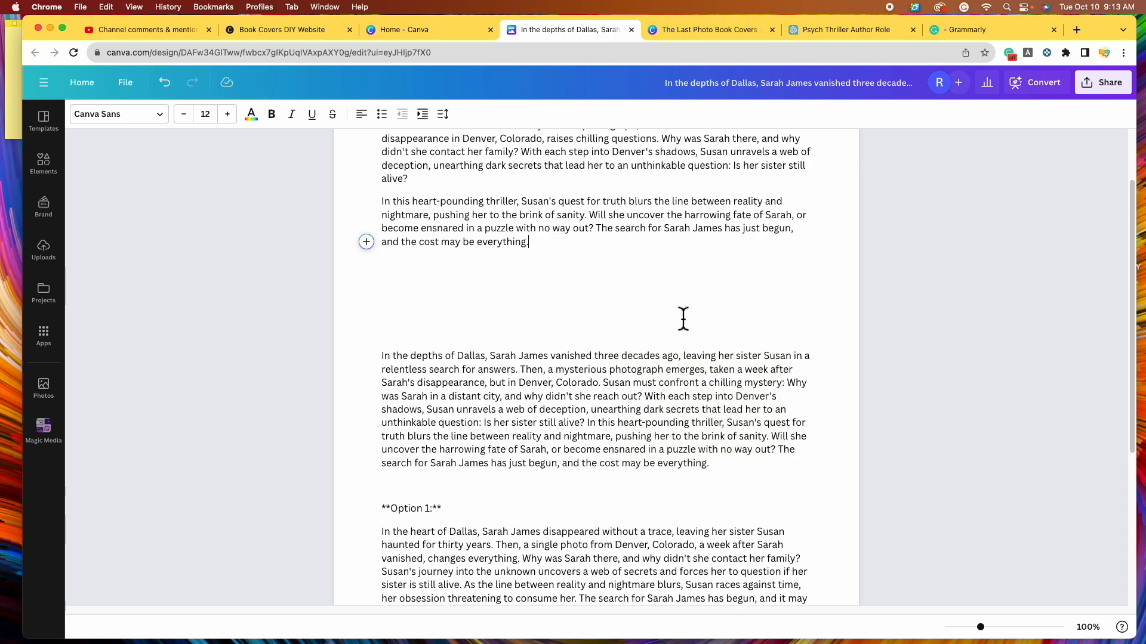
# Change the text color of both paragraphs of the new blurb to medium blue from the default solid colors.
pyautogui.scroll(3, 749, 379)
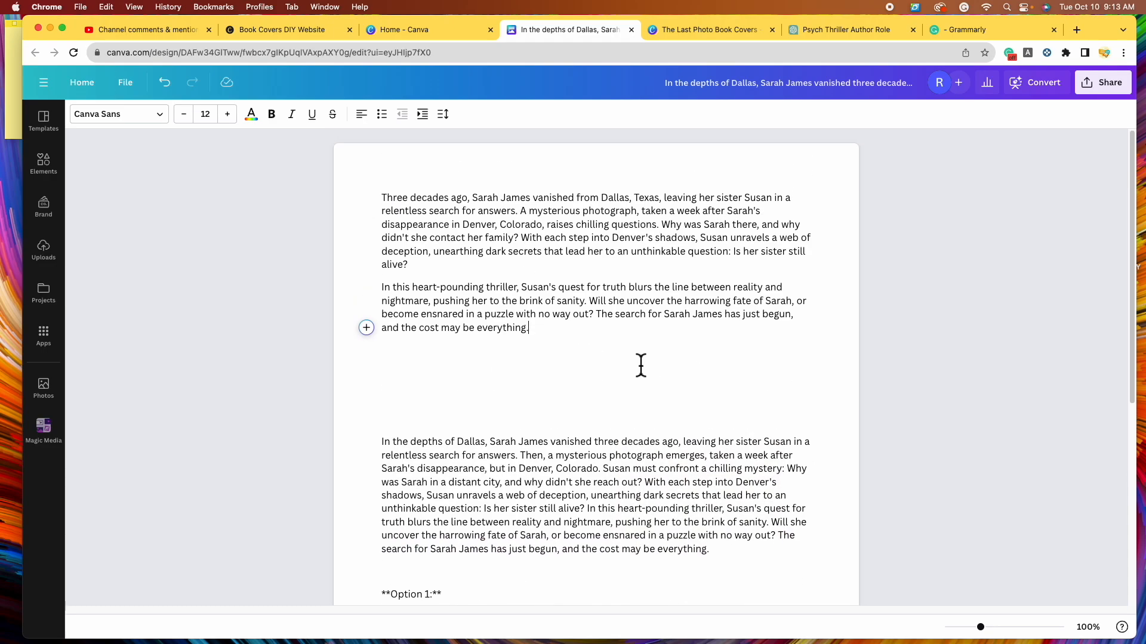
pyautogui.scroll(-4, 430, 435)
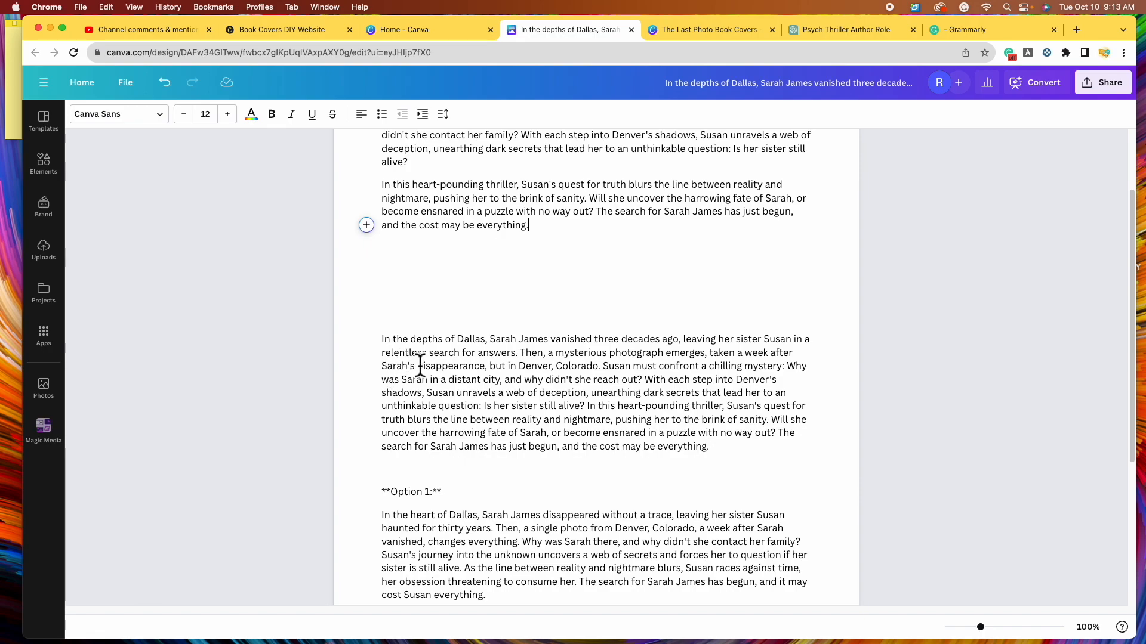
pyautogui.scroll(-8, 388, 374)
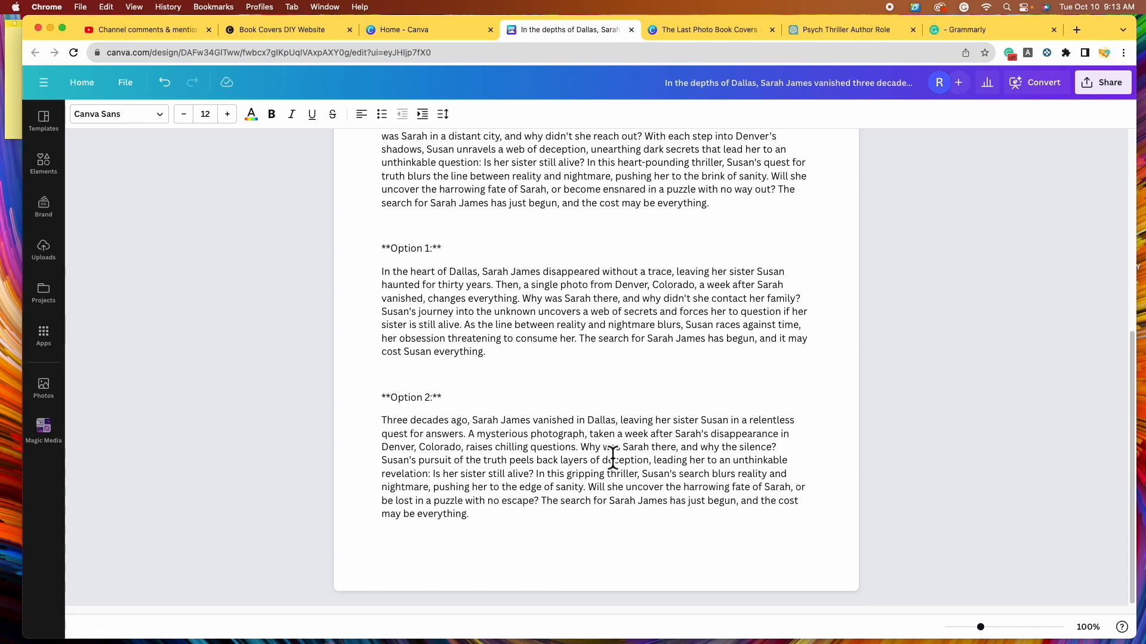
pyautogui.scroll(10, 512, 435)
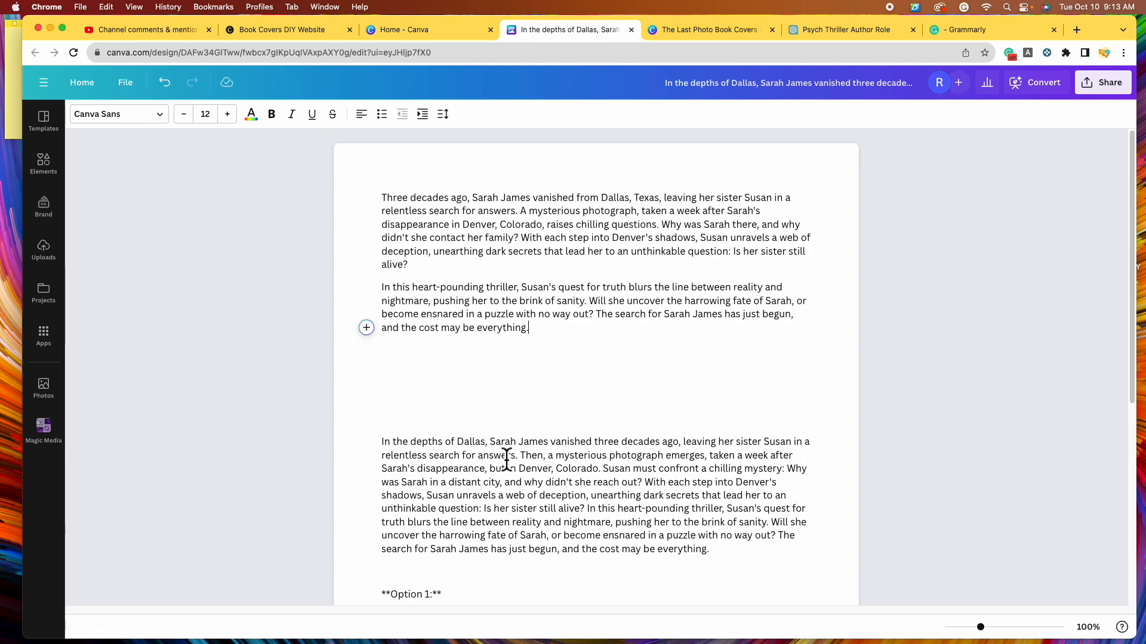
pyautogui.moveTo(384, 199); pyautogui.dragTo(550, 327)
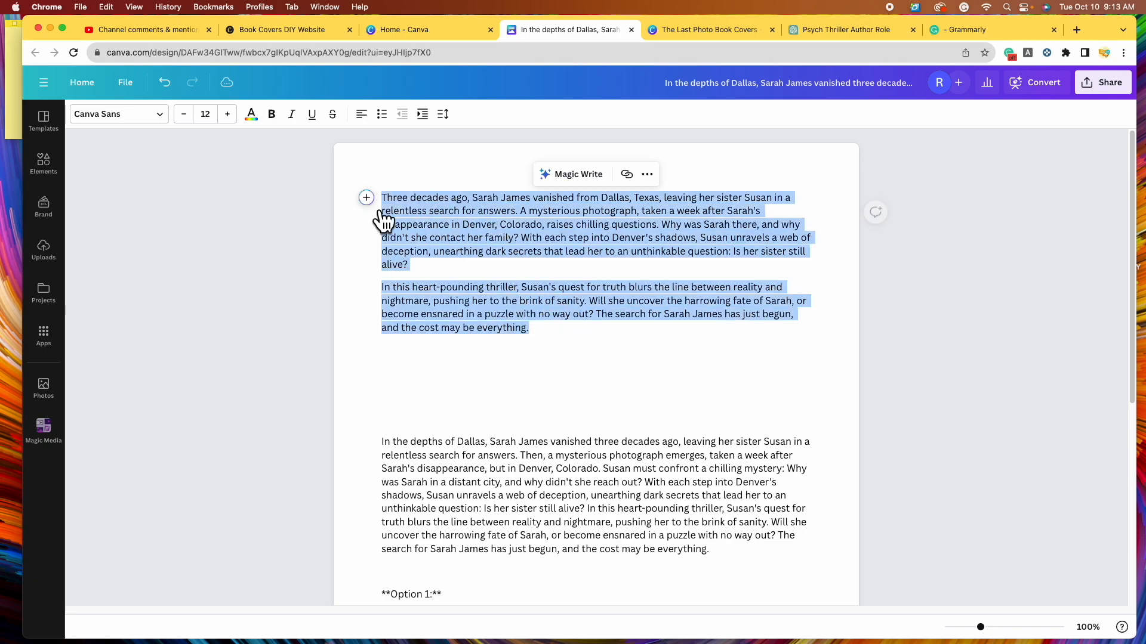
pyautogui.click(251, 114)
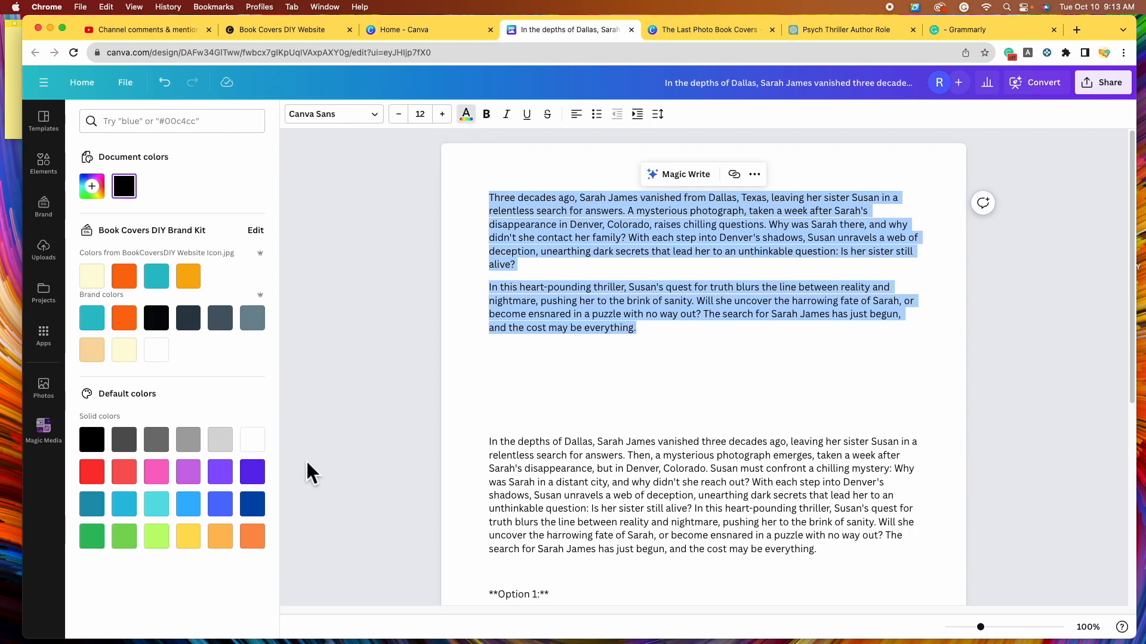
pyautogui.click(222, 507)
pyautogui.click(577, 439)
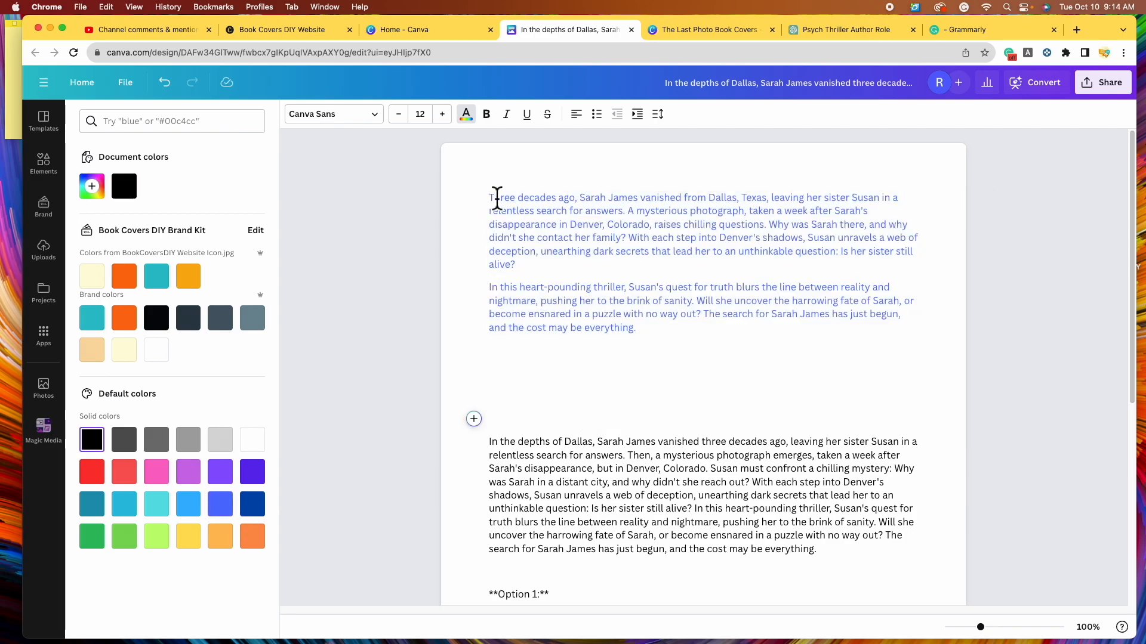
# Make both blue paragraphs of the new blurb bold.
pyautogui.moveTo(490, 200); pyautogui.dragTo(650, 325)
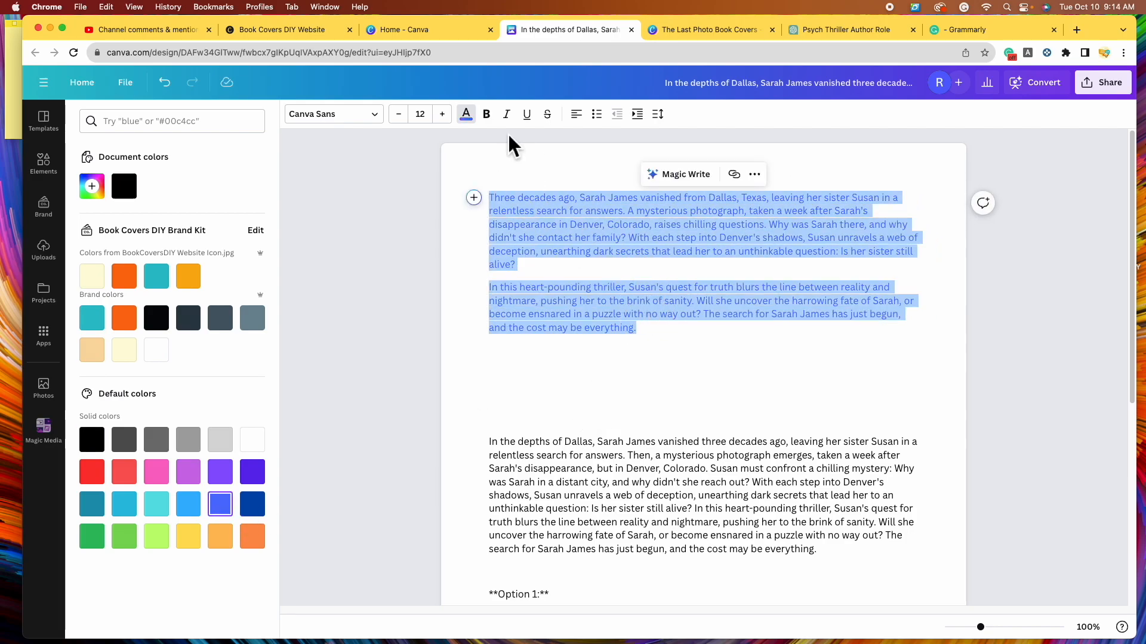
pyautogui.click(487, 114)
pyautogui.click(714, 352)
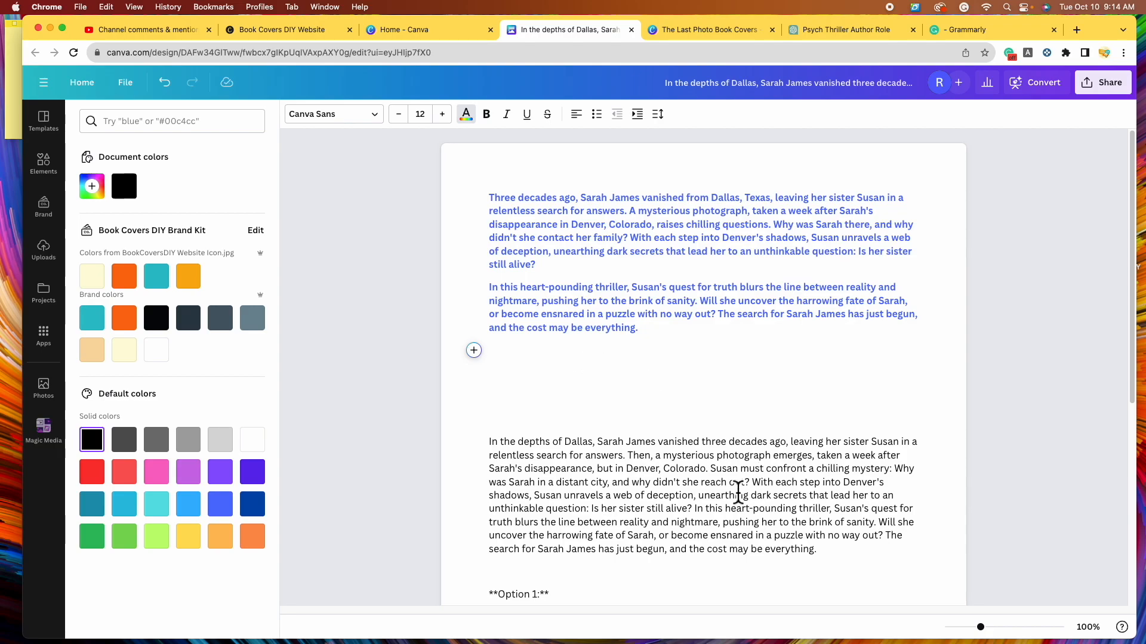
pyautogui.scroll(-5, 808, 420)
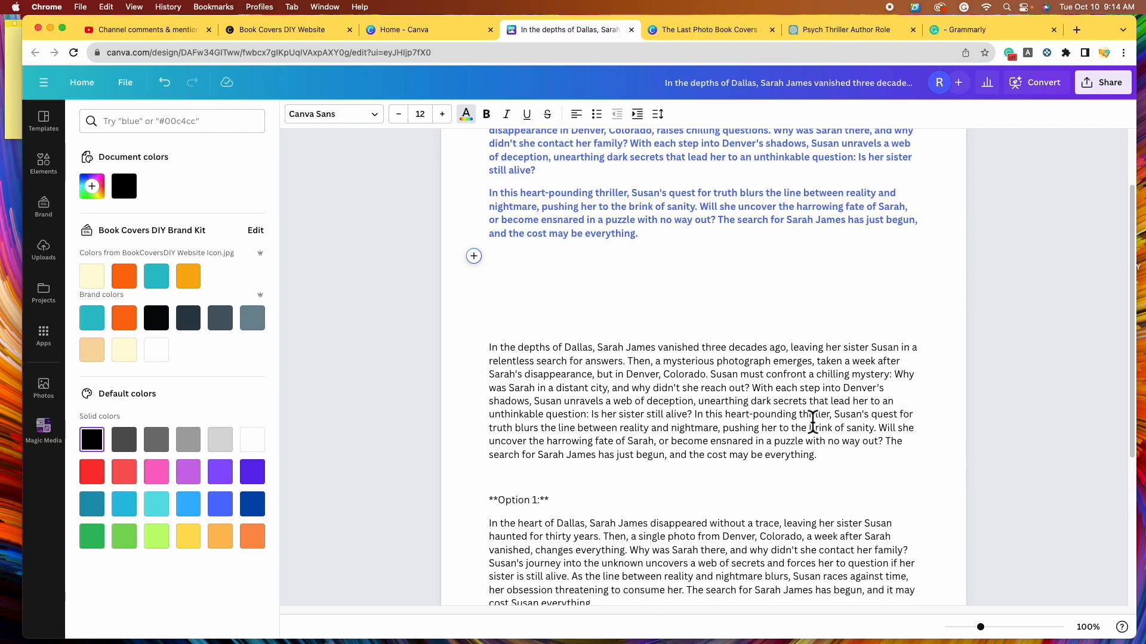
pyautogui.scroll(-3, 756, 440)
pyautogui.scroll(8, 696, 418)
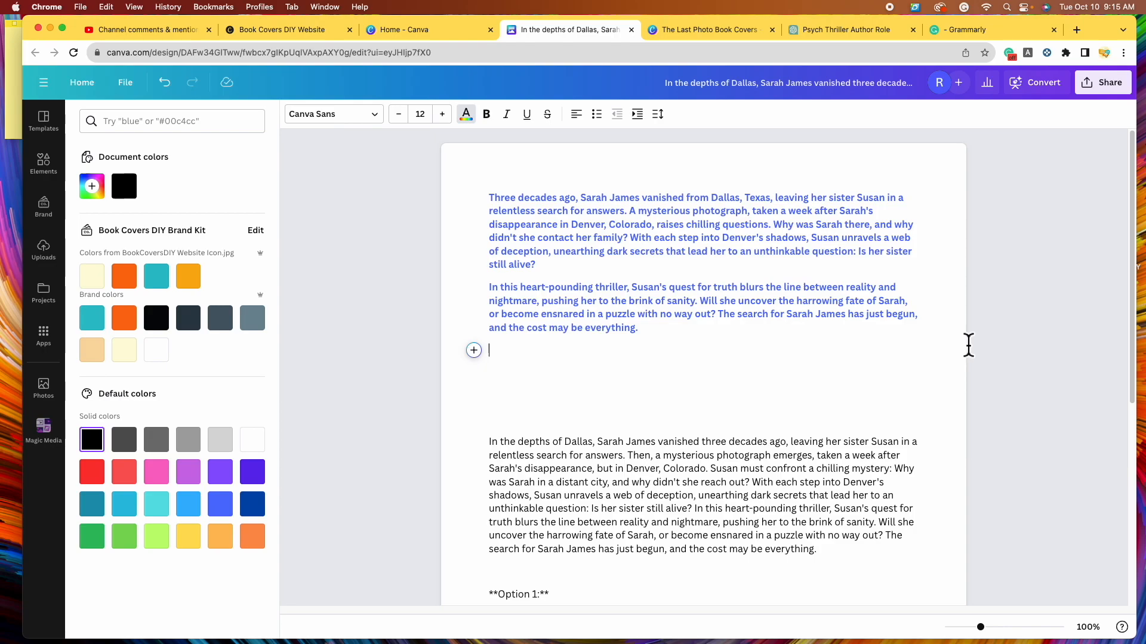
pyautogui.scroll(-5, 953, 473)
pyautogui.scroll(-3, 955, 473)
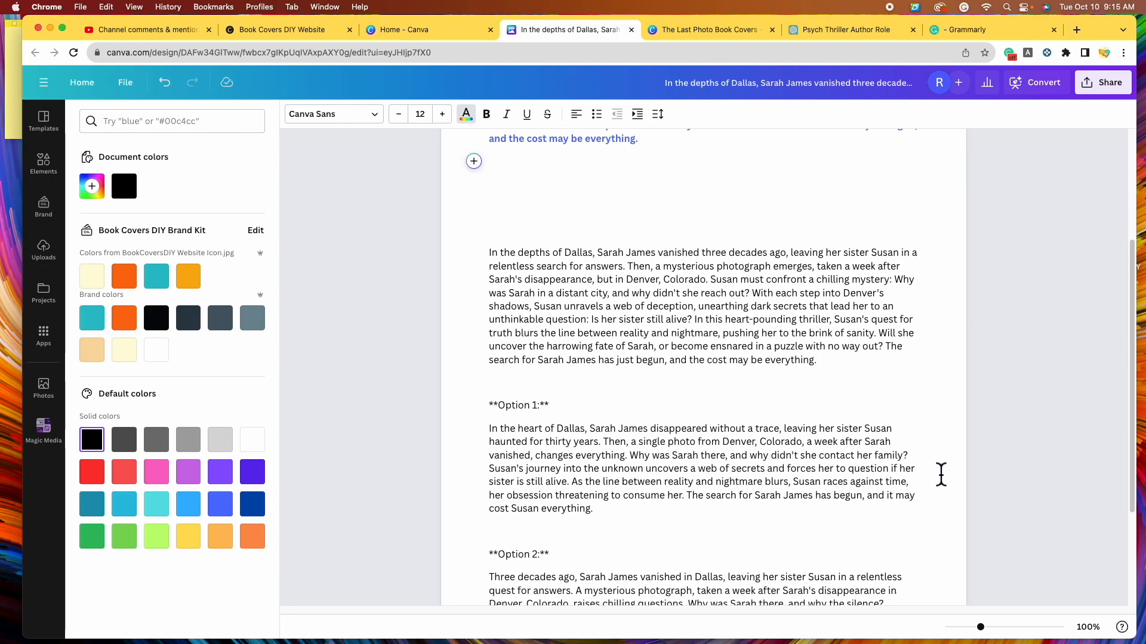
pyautogui.scroll(8, 957, 487)
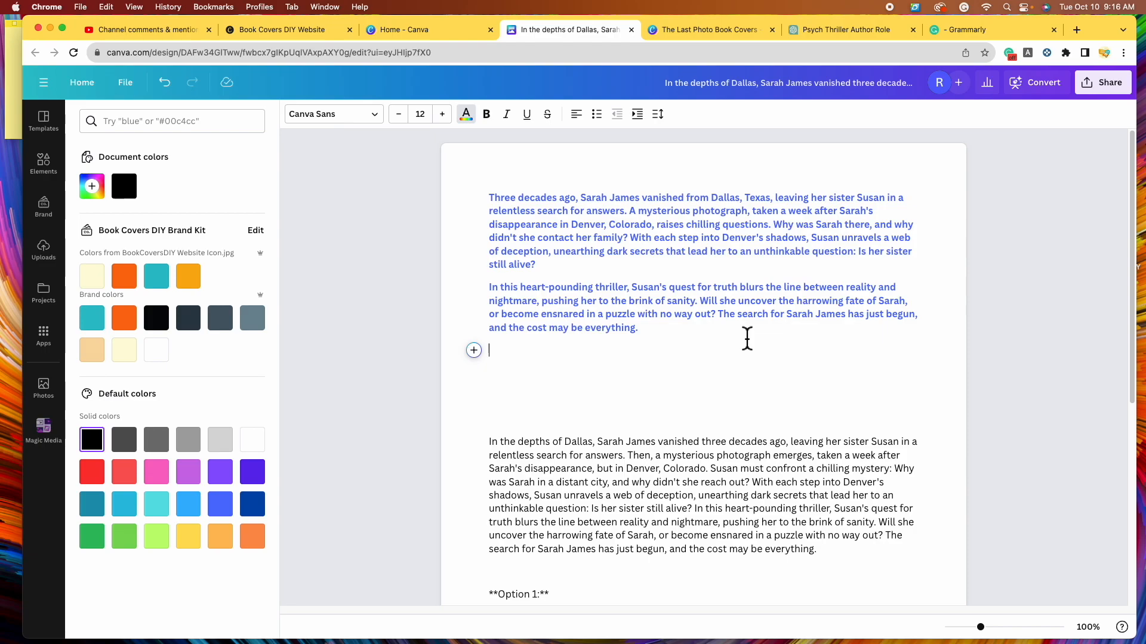
# Switch to ChatGPT and send "Rewrite the book blurb but include that Susan discovers Sarah had a husband and children. Was she living a secret life?".
pyautogui.press('super+6')
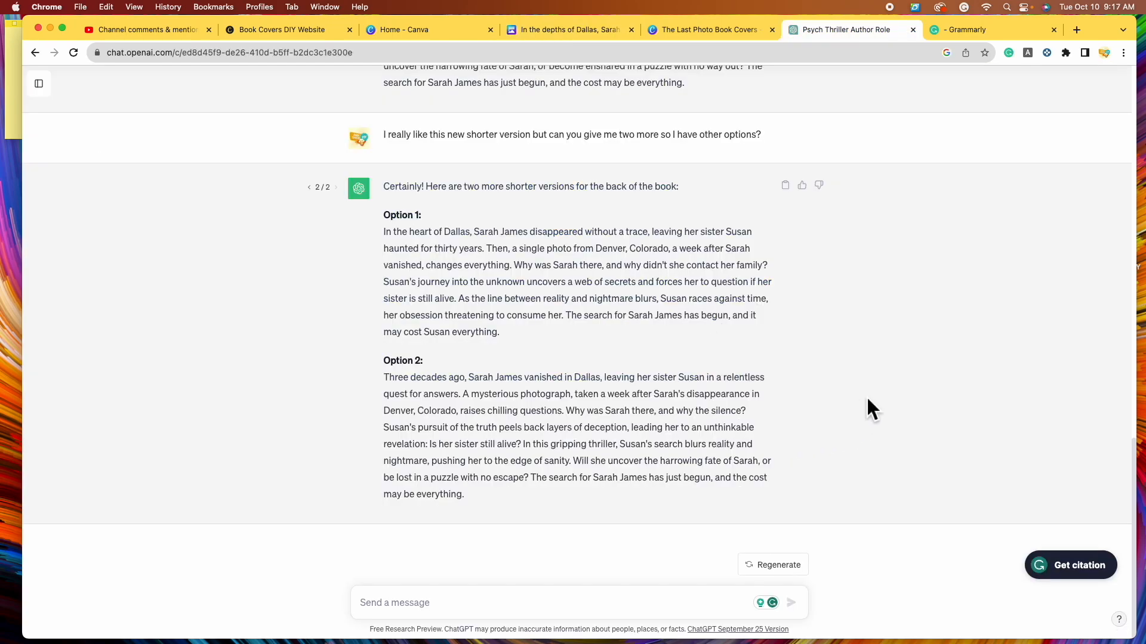
pyautogui.click(643, 610)
pyautogui.write('Rewrite the book ')
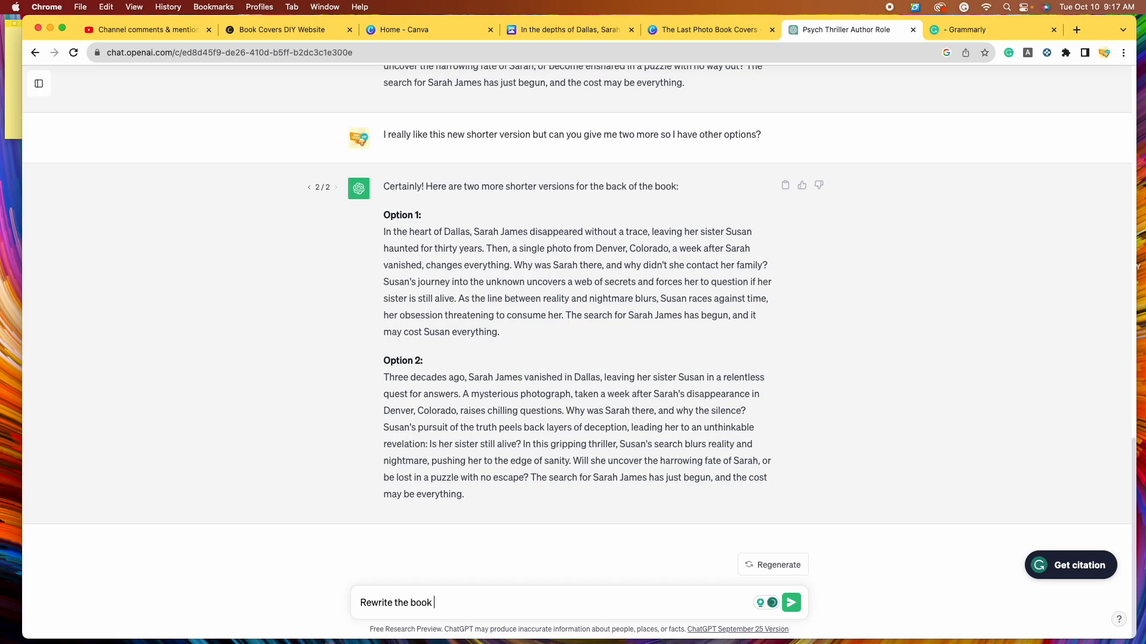
pyautogui.write('blurb but include that Susan discovers Sarah had a husband and children. Was she s')
pyautogui.write('iving a secret life?')
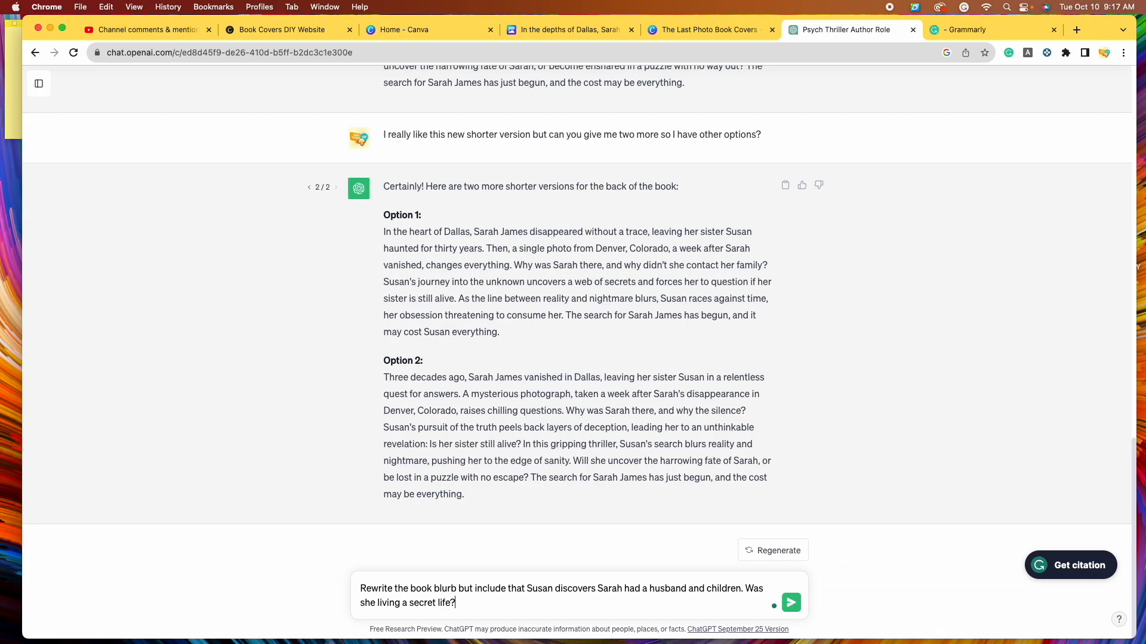
pyautogui.press('Return')
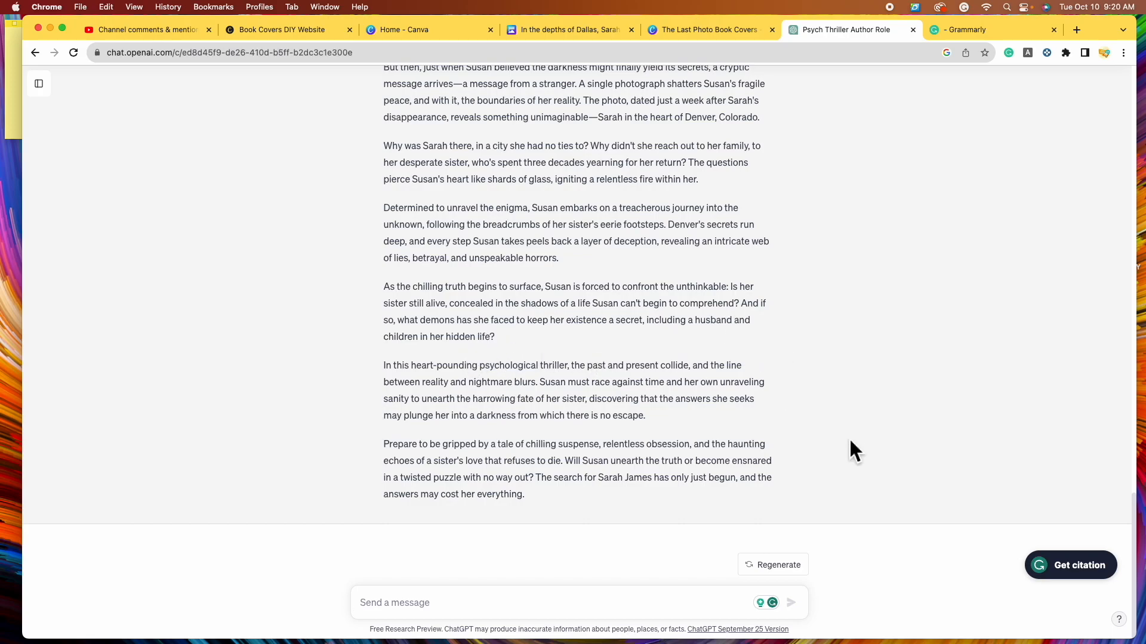
# Read through the rewritten long blurb and look back over the earlier prompts and answers in the conversation.
pyautogui.scroll(5, 750, 366)
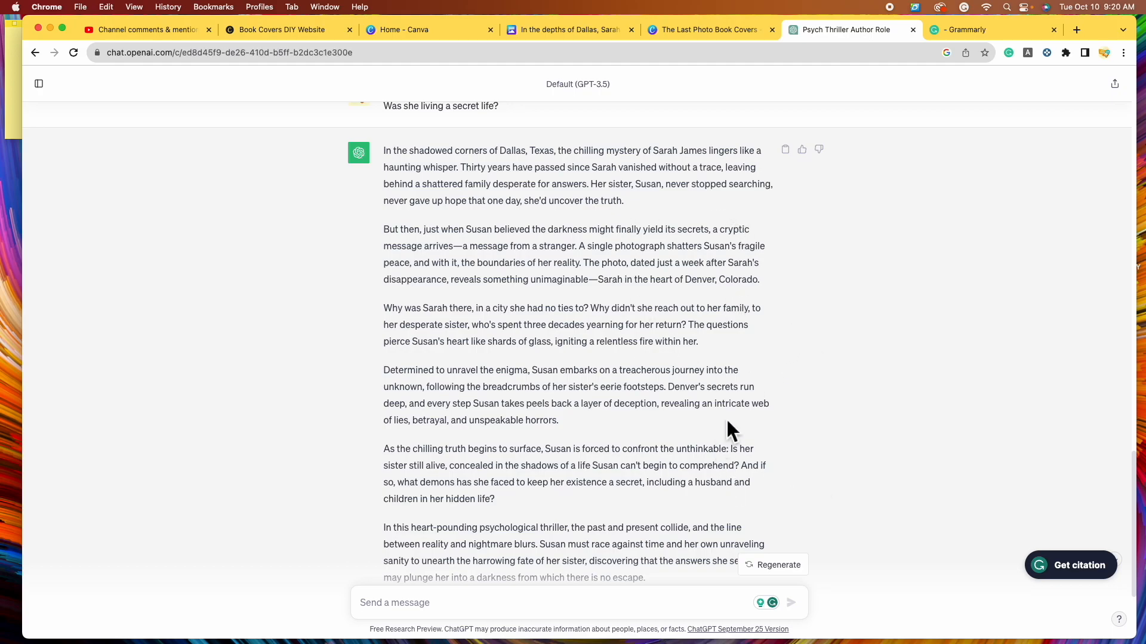
pyautogui.scroll(-5, 781, 424)
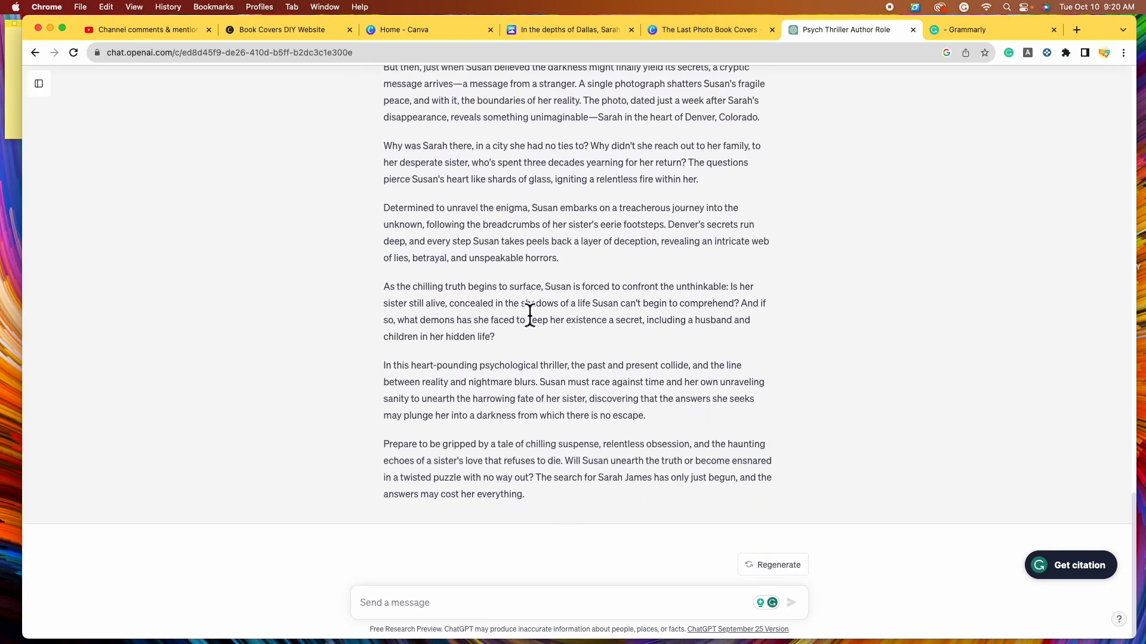
pyautogui.scroll(12, 537, 358)
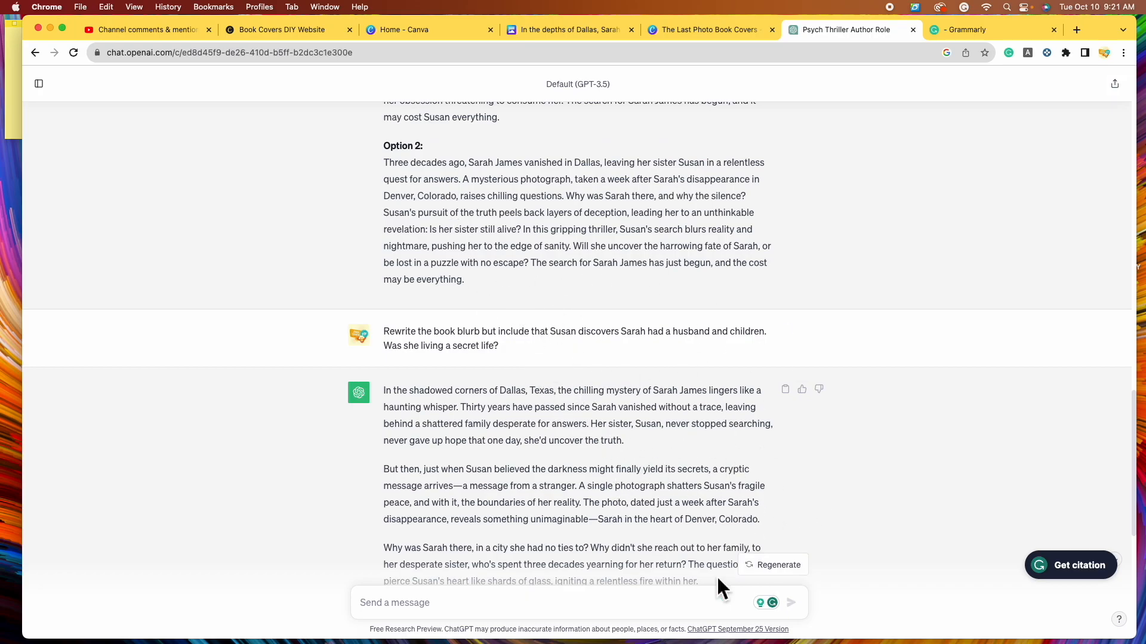
pyautogui.scroll(-2, 625, 528)
pyautogui.scroll(20, 506, 358)
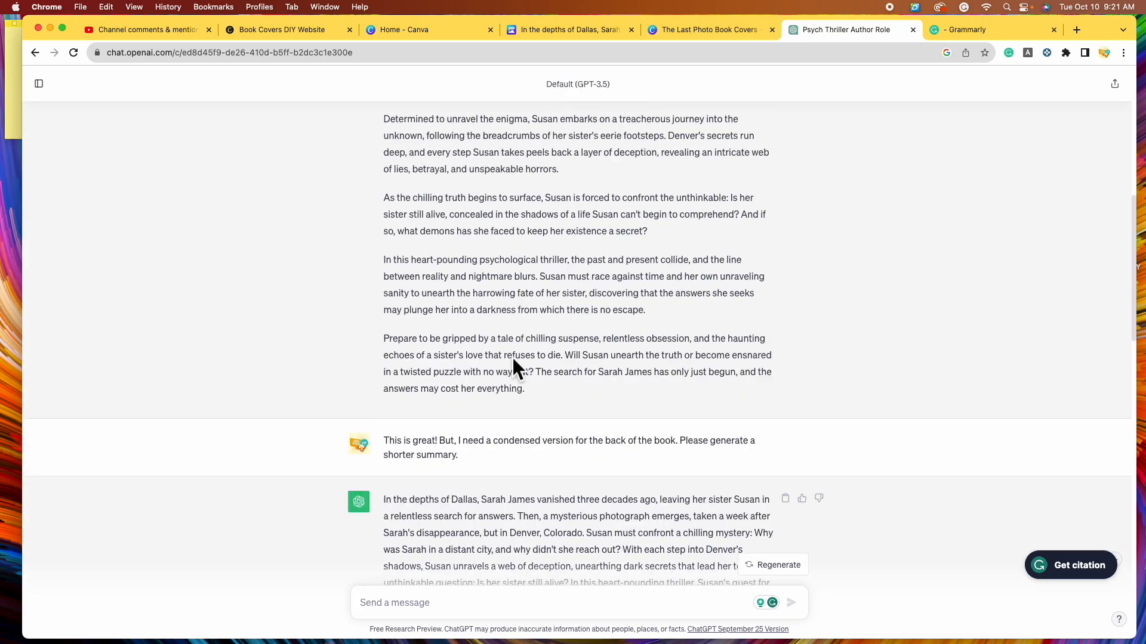
pyautogui.scroll(6, 606, 382)
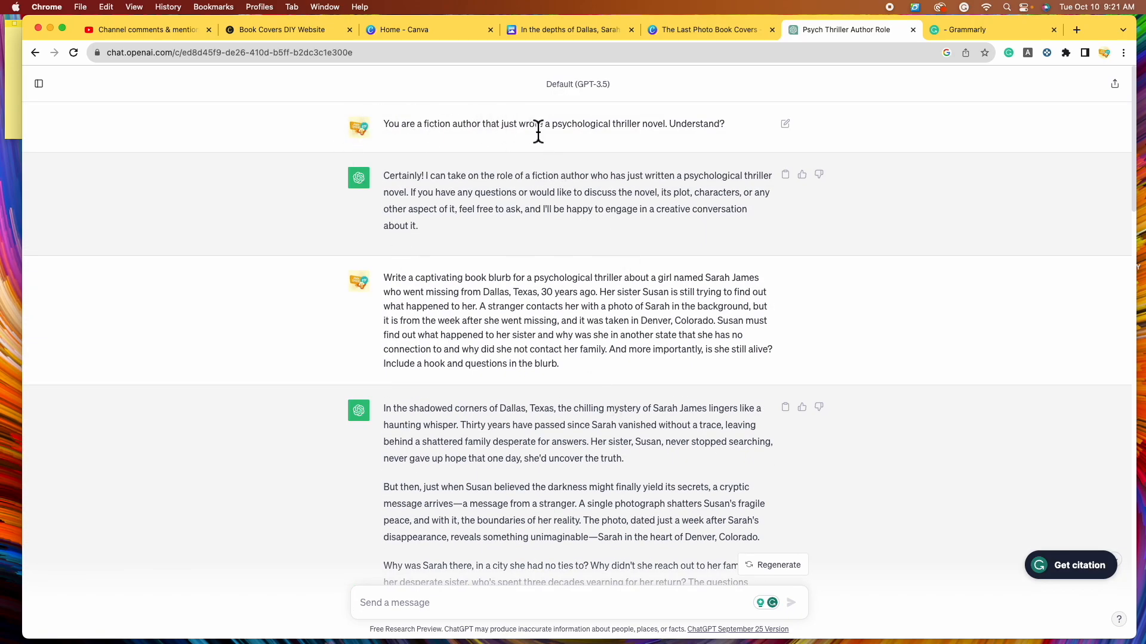
pyautogui.scroll(-10, 688, 353)
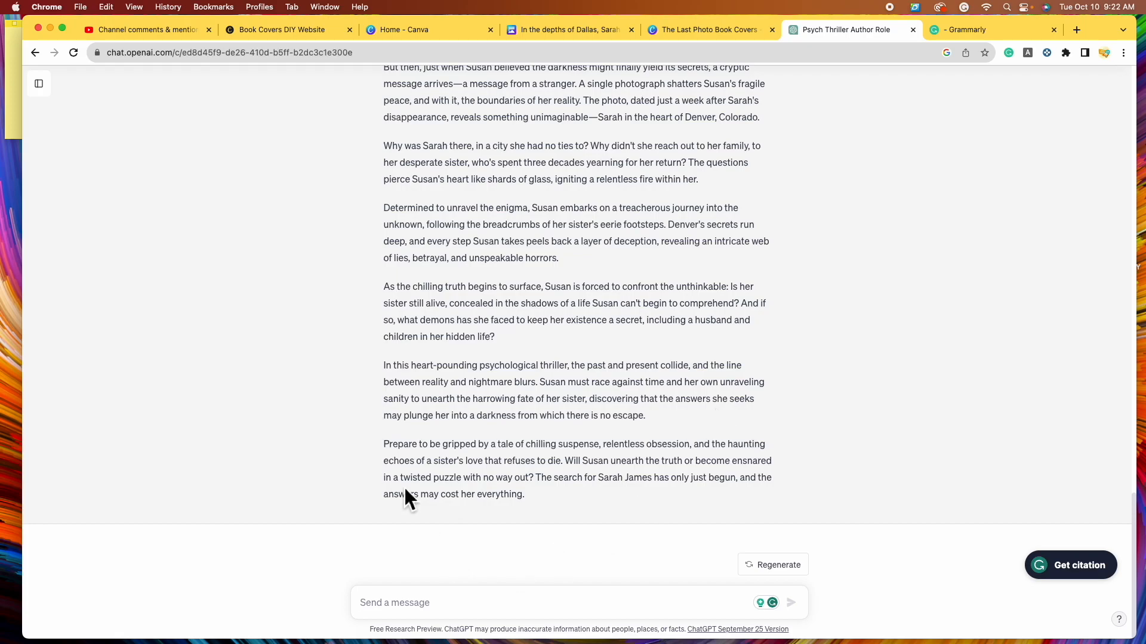
pyautogui.scroll(7, 644, 488)
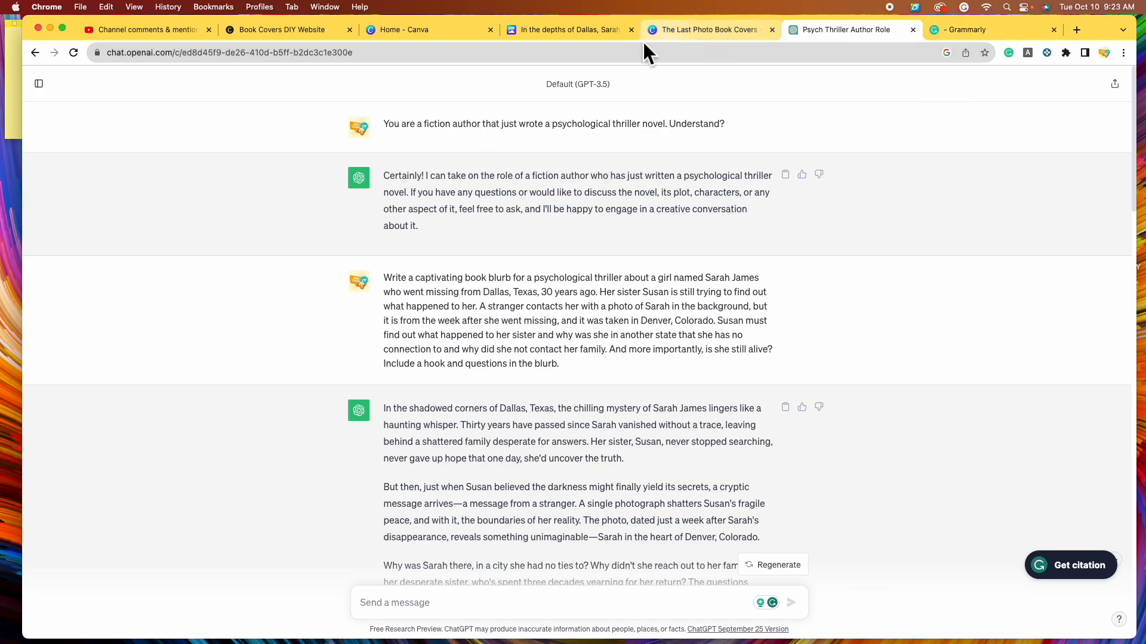
# Switch to the Canva document and copy both bold blue paragraphs of the new blurb.
pyautogui.click(584, 31)
pyautogui.moveTo(489, 198); pyautogui.dragTo(744, 332)
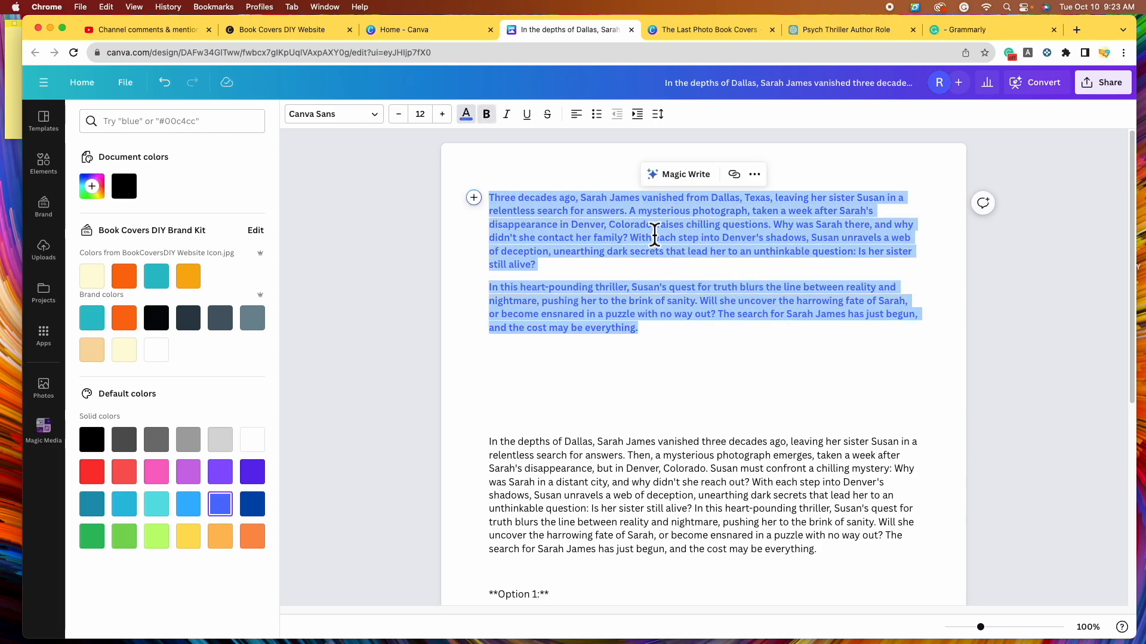
pyautogui.rightClick(649, 227)
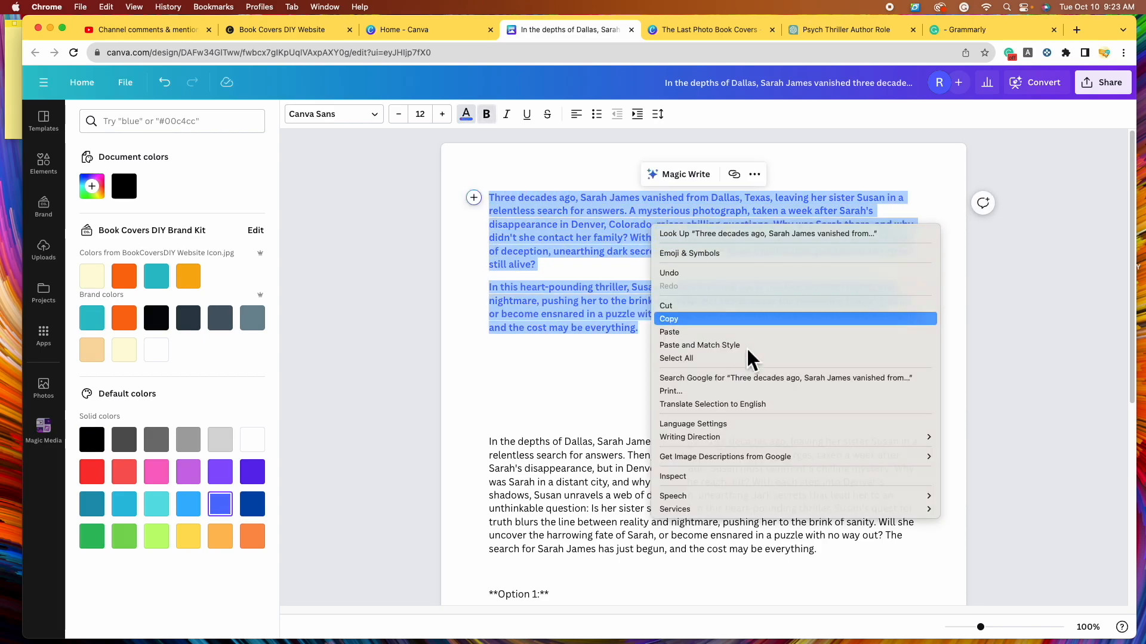
pyautogui.click(703, 322)
pyautogui.click(696, 316)
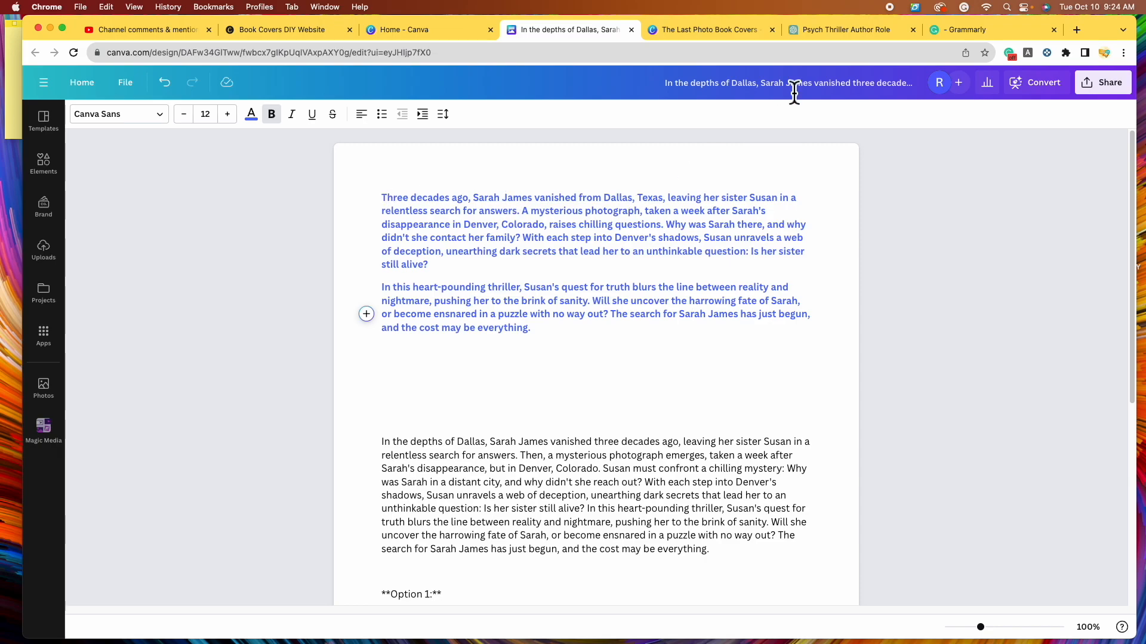
# Switch to ChatGPT and copy its first long blurb, the answer to the "Write a captivating book blurb" prompt.
pyautogui.click(839, 34)
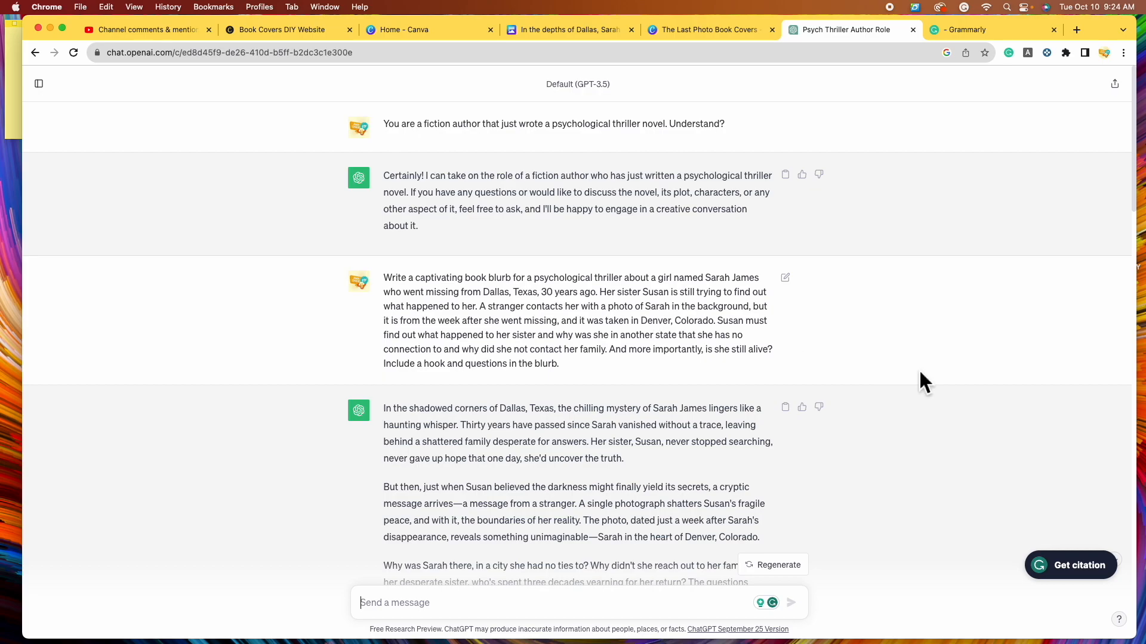
pyautogui.scroll(-5, 850, 358)
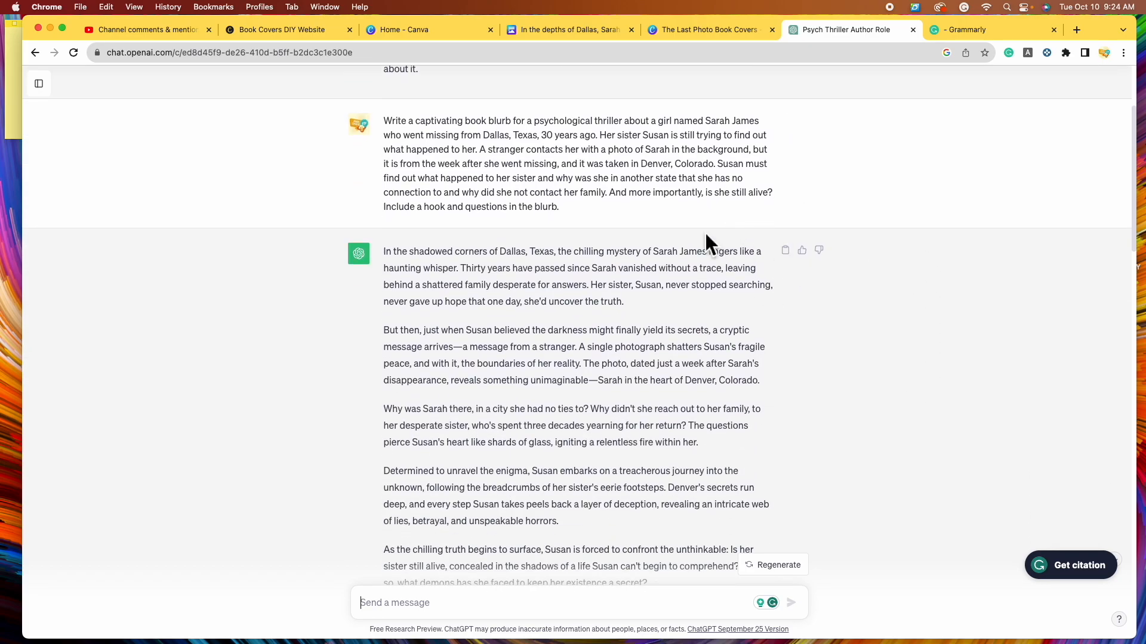
pyautogui.scroll(-4, 553, 289)
pyautogui.click(786, 131)
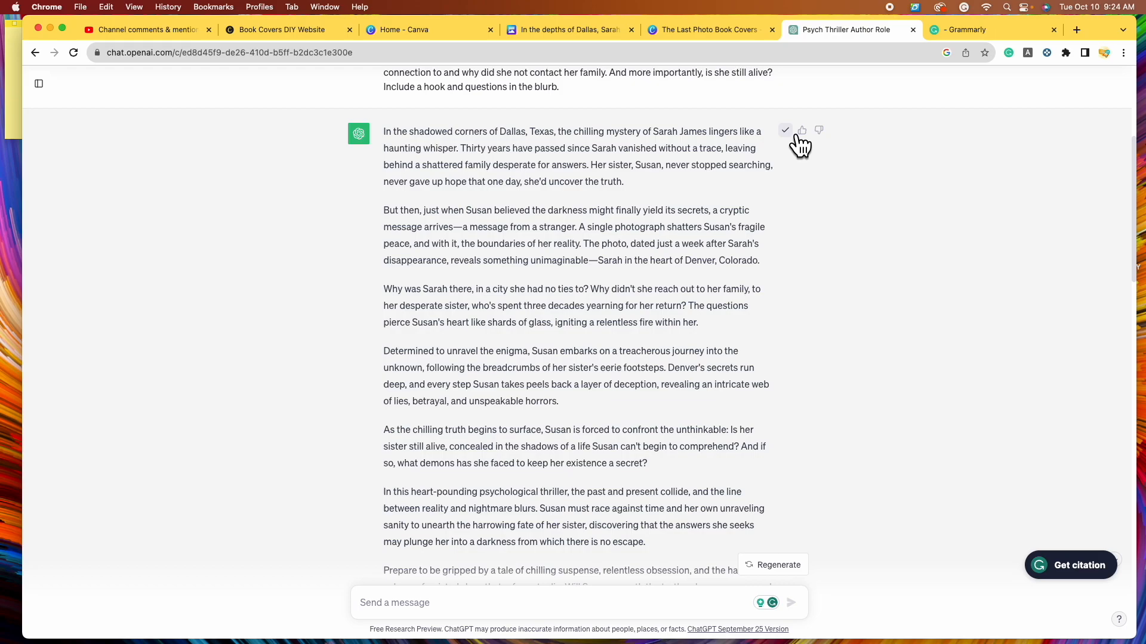
# Switch to the Canva document and paste the long blurb on a new line below the Option 2 text.
pyautogui.click(585, 28)
pyautogui.scroll(-10, 603, 368)
pyautogui.click(530, 574)
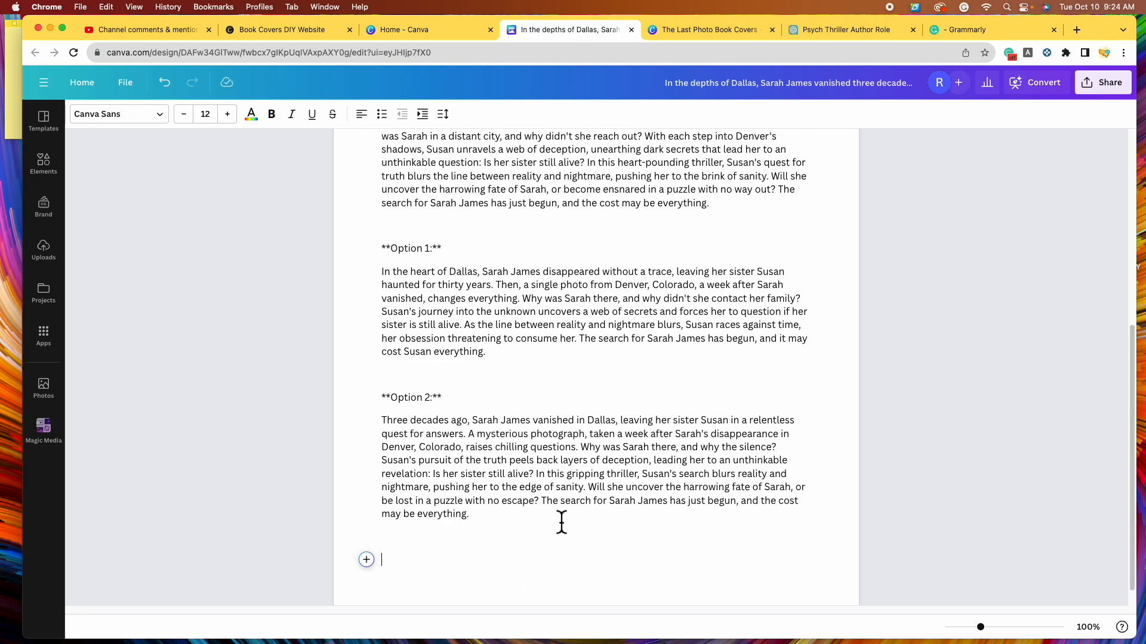
pyautogui.press('Return')
pyautogui.rightClick(394, 513)
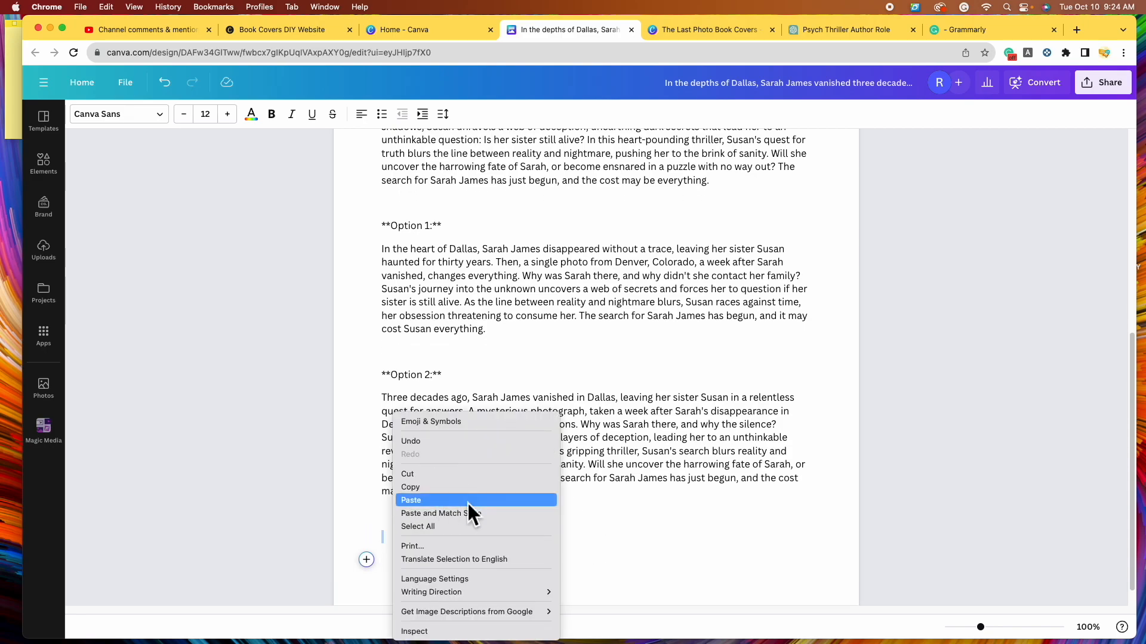
pyautogui.click(453, 511)
# Add the heading "LONG BOOK BLURB" on its own line above the pasted long blurb.
pyautogui.scroll(10, 620, 486)
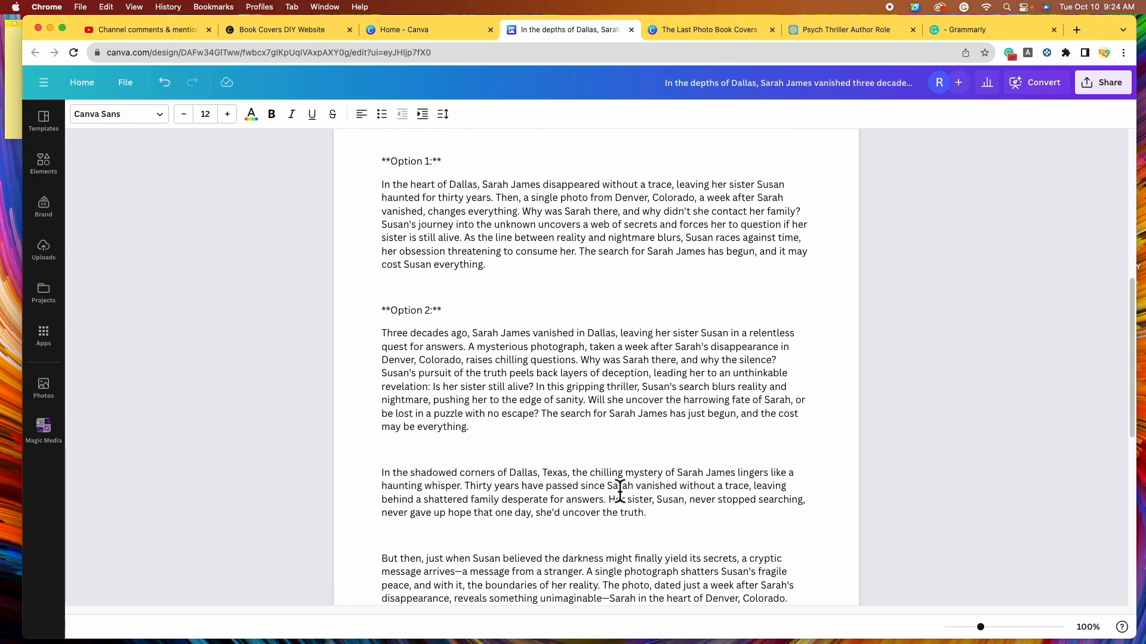
pyautogui.click(440, 451)
pyautogui.press('Return')
pyautogui.write('LONG BOOK BLURB')
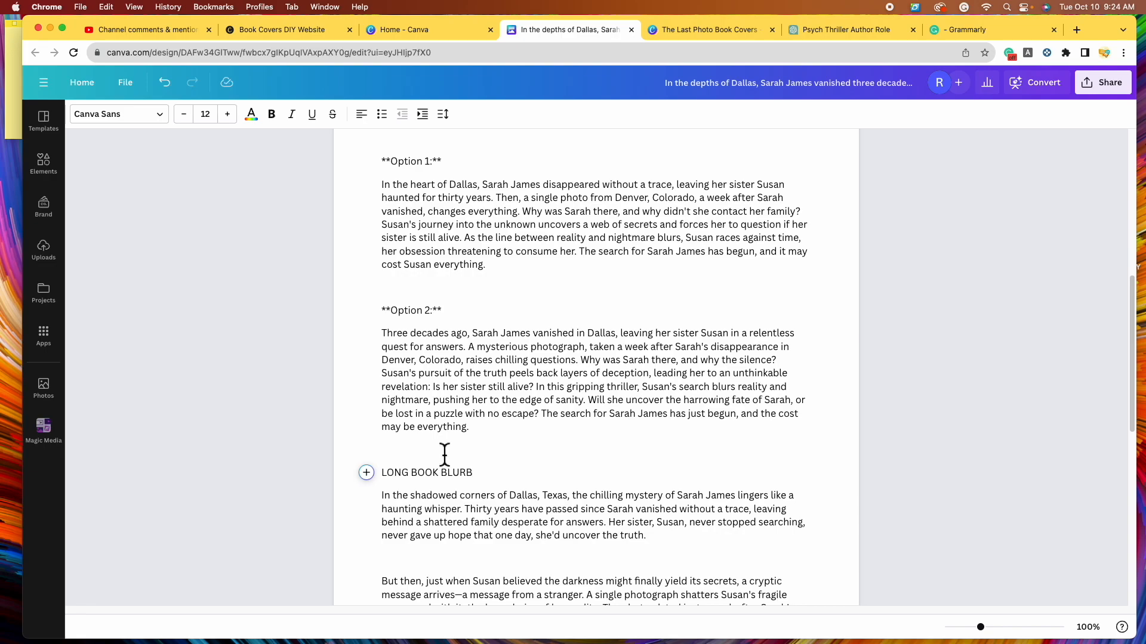
# Make the "LONG BOOK BLURB" heading bold and set its font size to 14.
pyautogui.moveTo(482, 479); pyautogui.dragTo(374, 474)
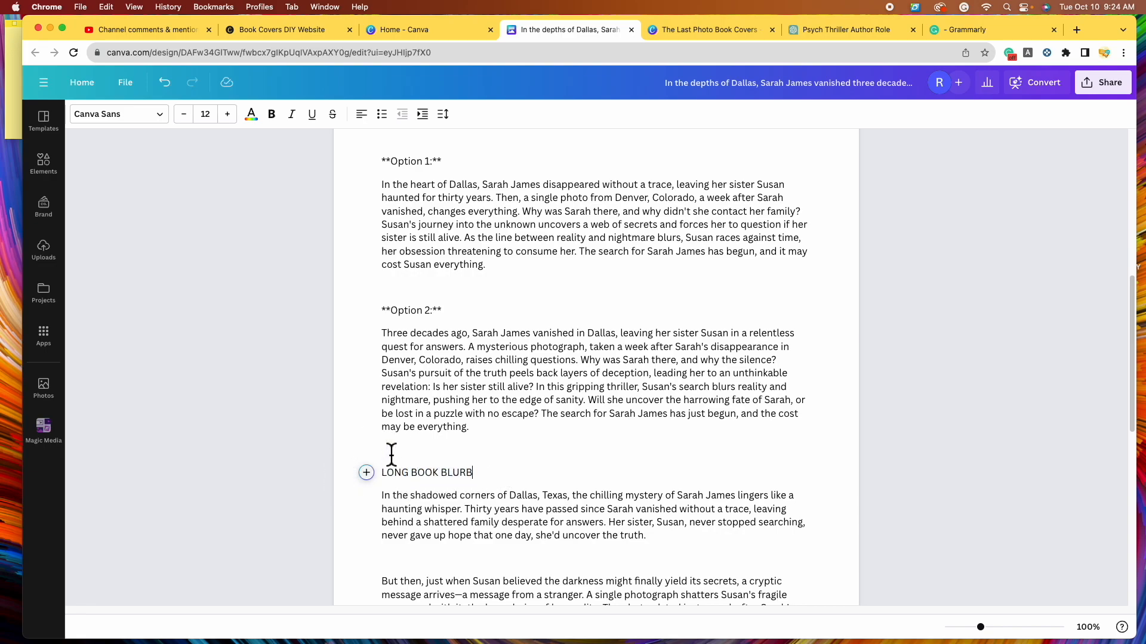
pyautogui.tripleClick(442, 472)
pyautogui.click(271, 114)
pyautogui.click(229, 115)
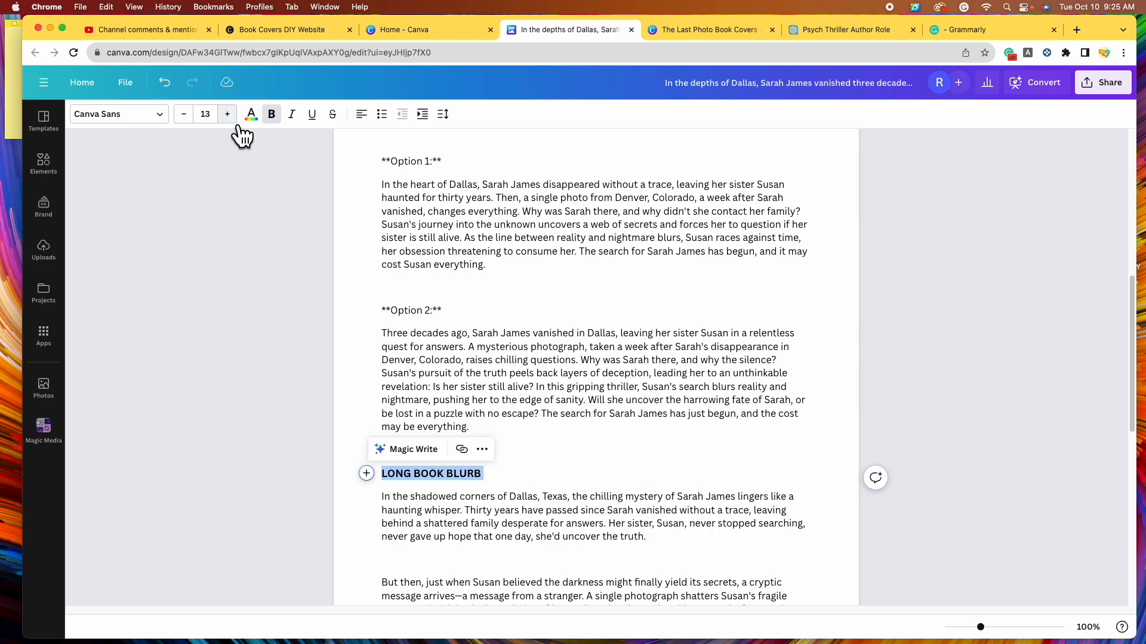
pyautogui.click(228, 114)
pyautogui.click(622, 446)
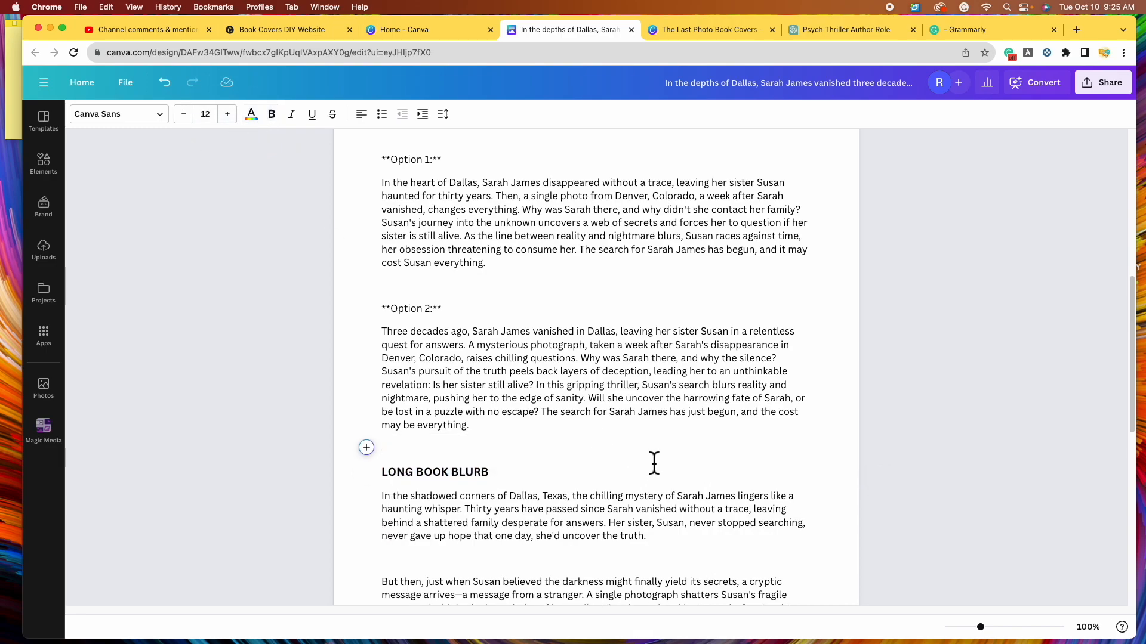
# Rename the document as "The Last Photo Book Blurbs".
pyautogui.scroll(7, 653, 463)
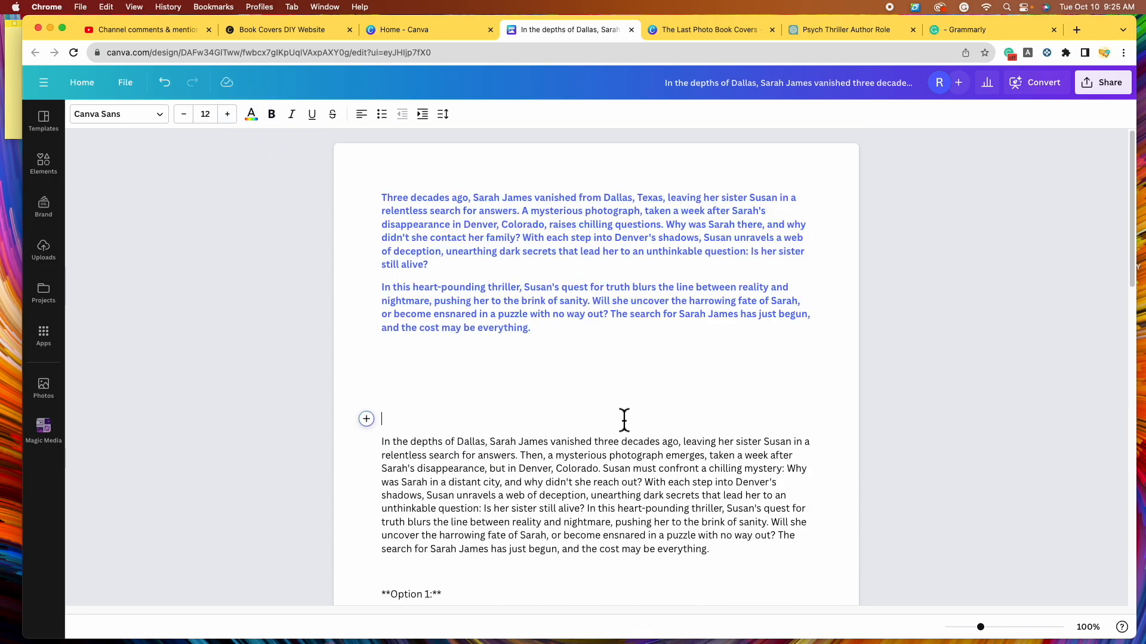
pyautogui.click(833, 84)
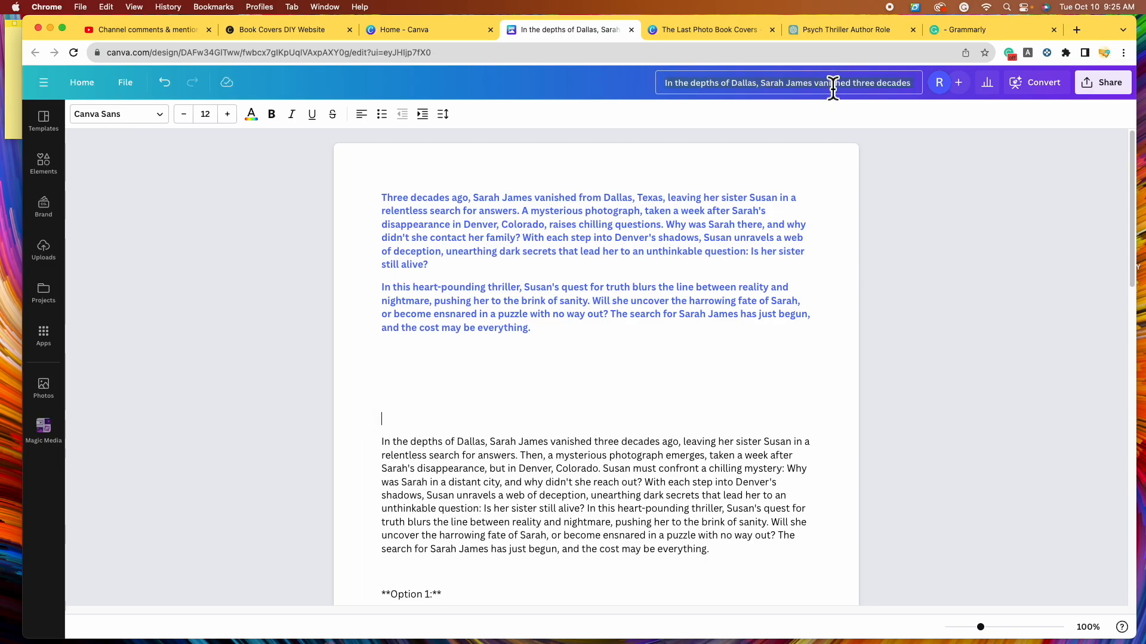
pyautogui.write('T')
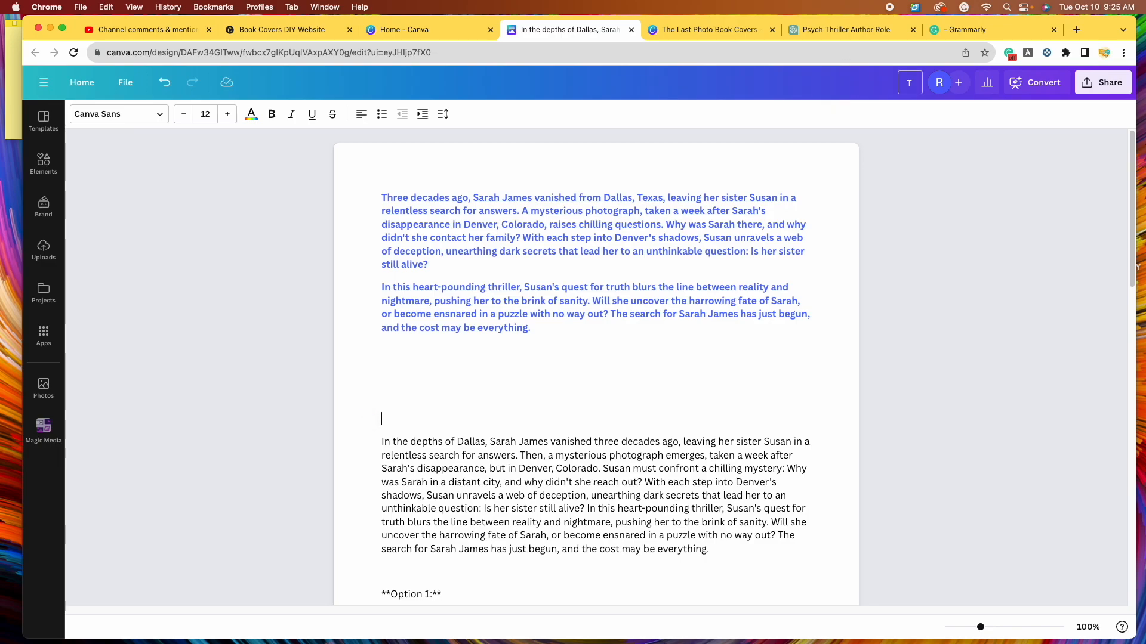
pyautogui.write('he Last Pho')
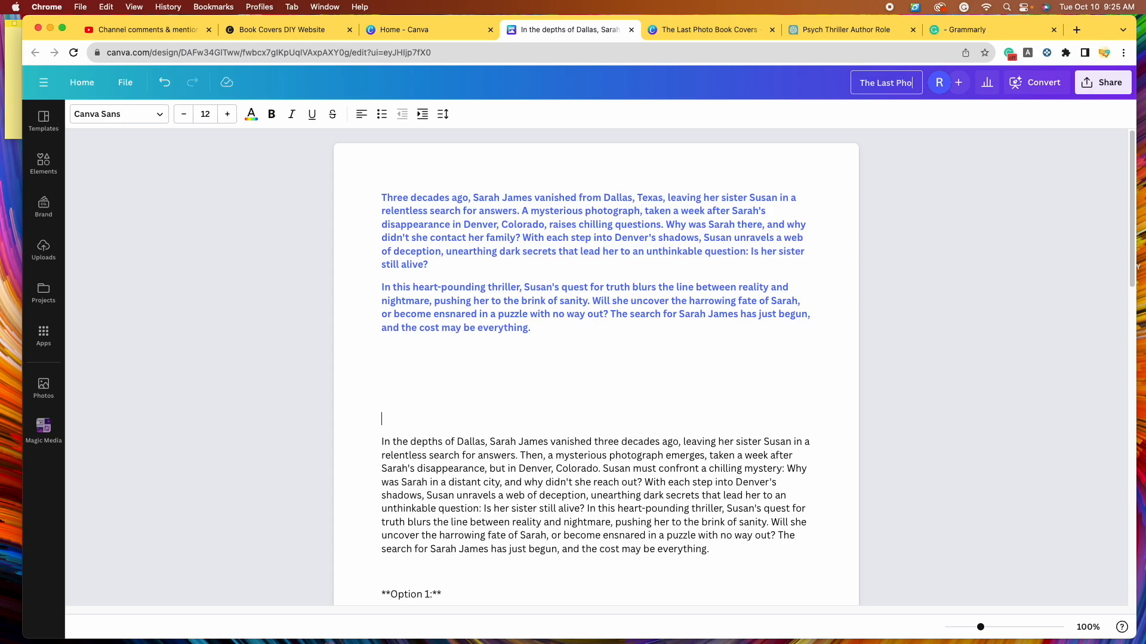
pyautogui.write('to Book Blurbs')
pyautogui.press('Return')
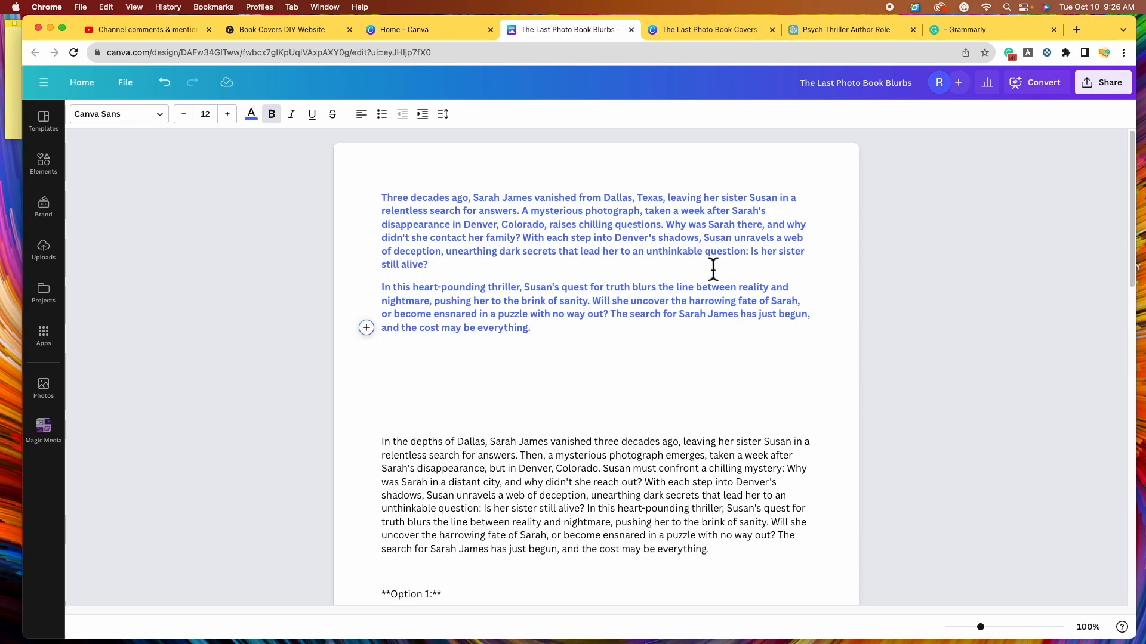
# Save the document and return to the Canva home page.
pyautogui.click(140, 91)
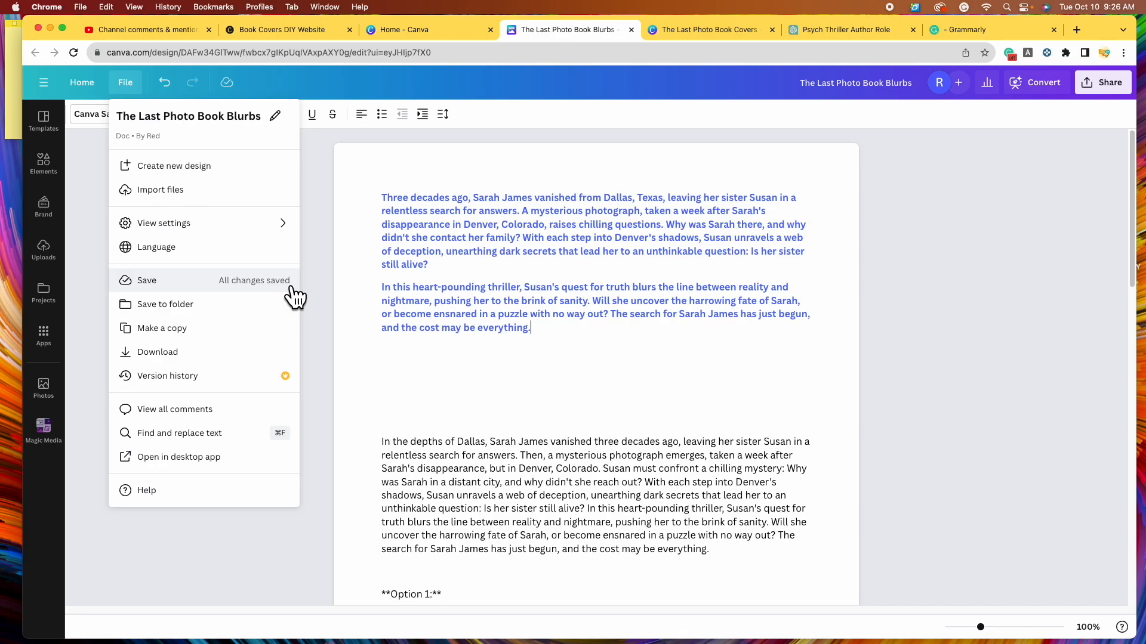
pyautogui.click(195, 292)
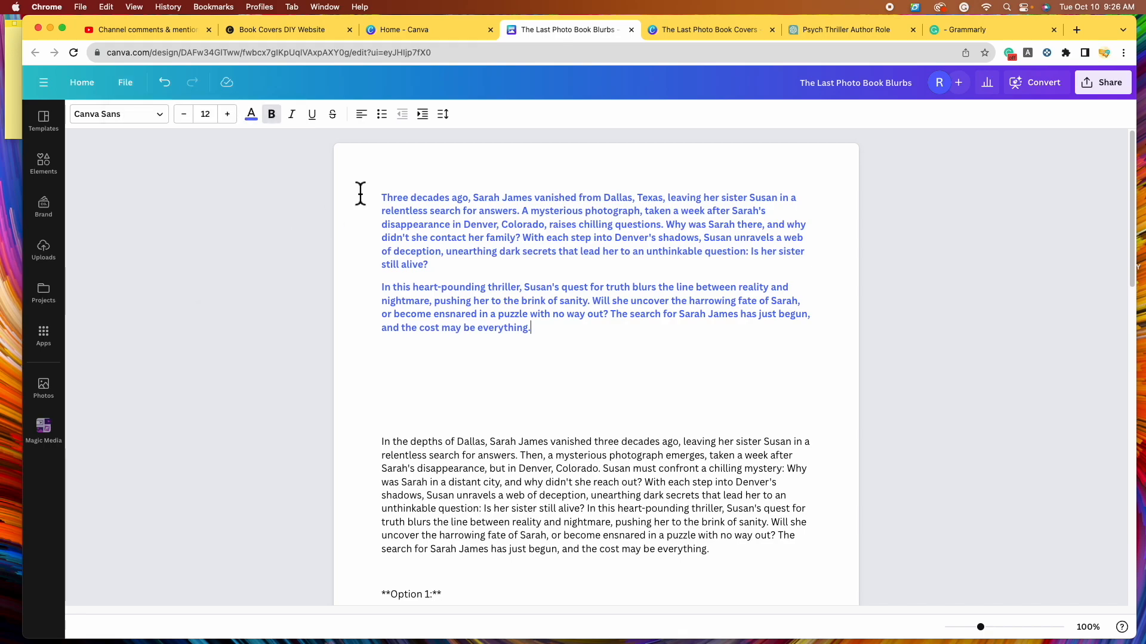
pyautogui.click(81, 83)
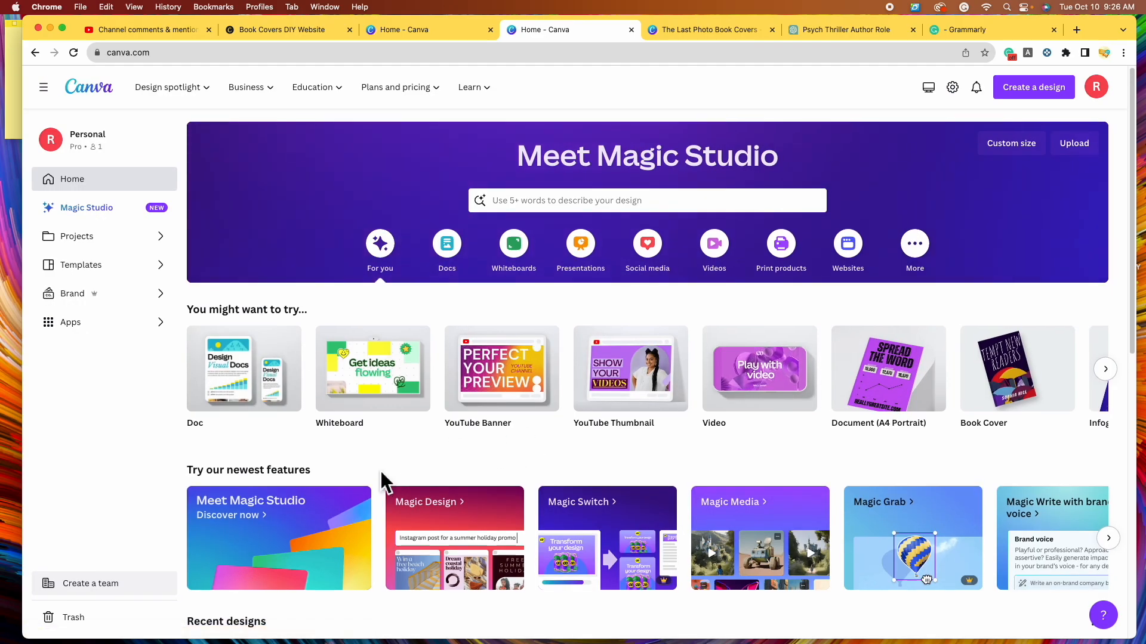
# Refresh the home page and open the "The Last Photo Book Blurbs" doc from the recent designs.
pyautogui.scroll(-3, 381, 471)
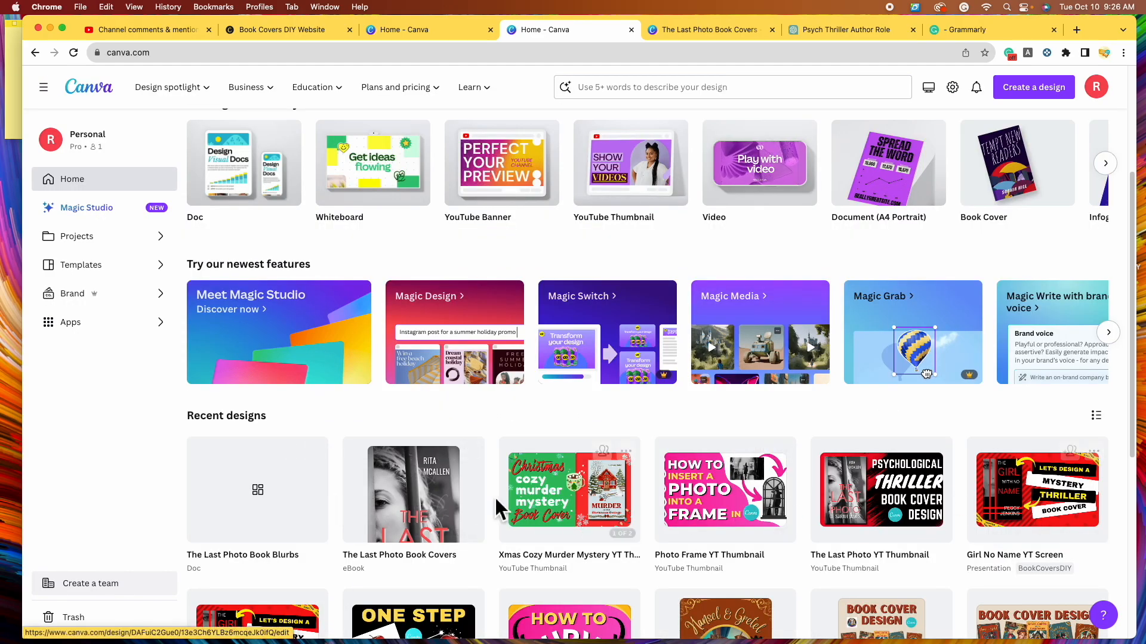
pyautogui.click(76, 55)
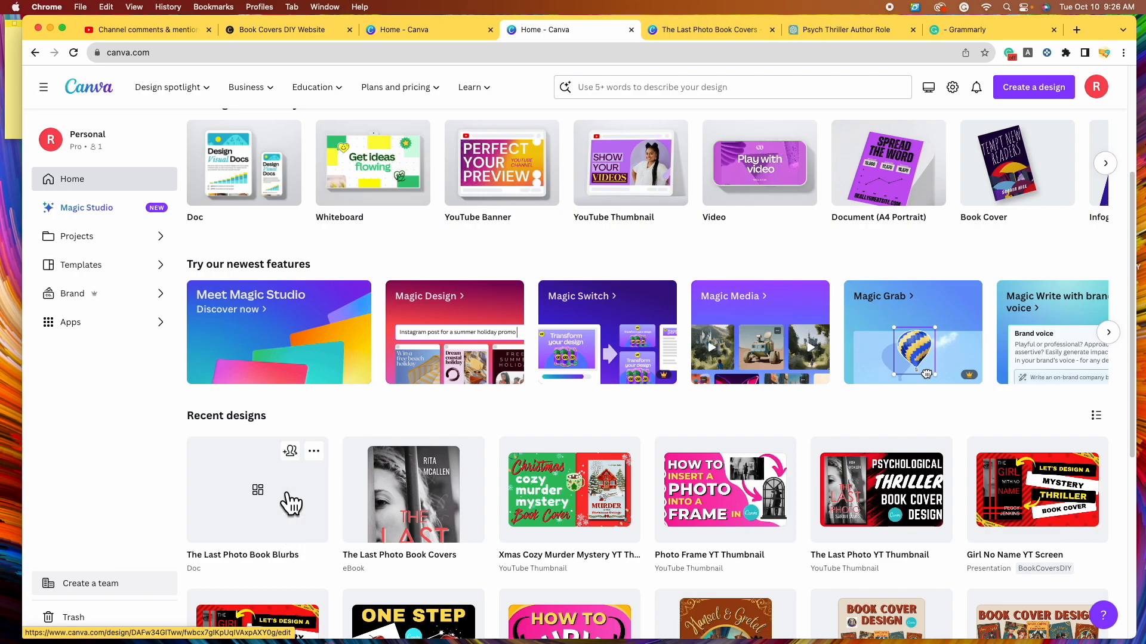
pyautogui.click(74, 54)
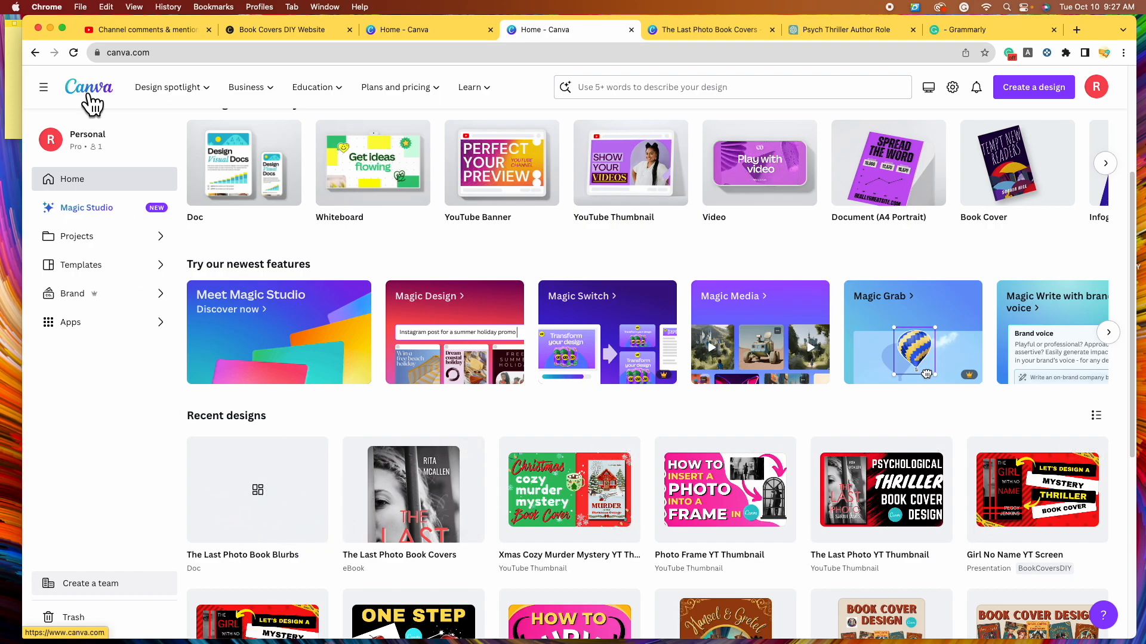
pyautogui.click(73, 52)
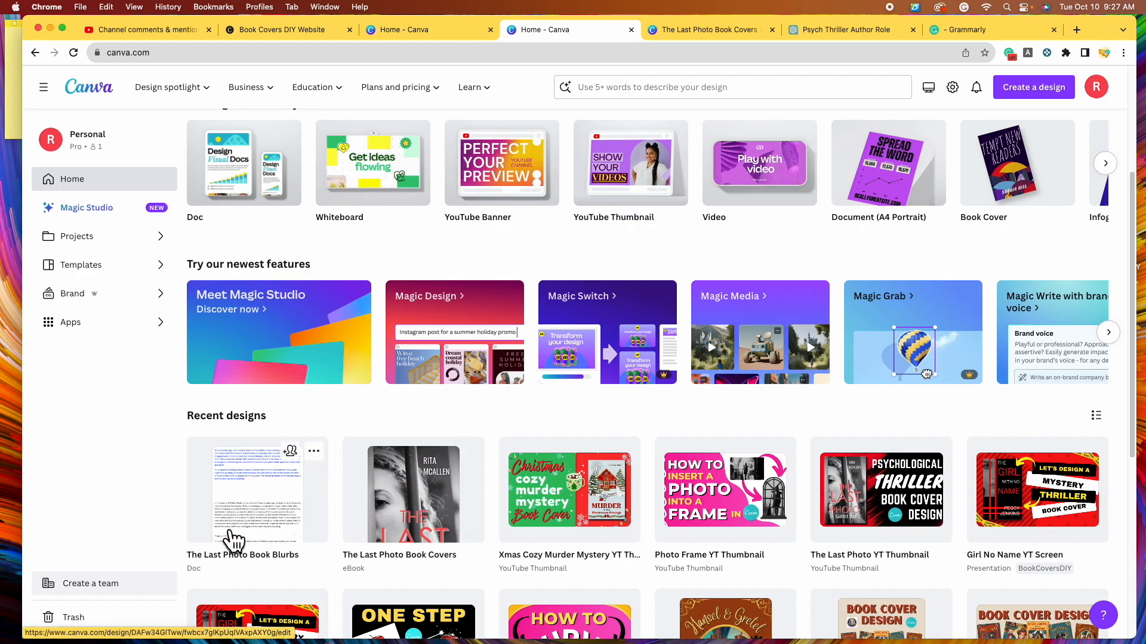
pyautogui.click(272, 493)
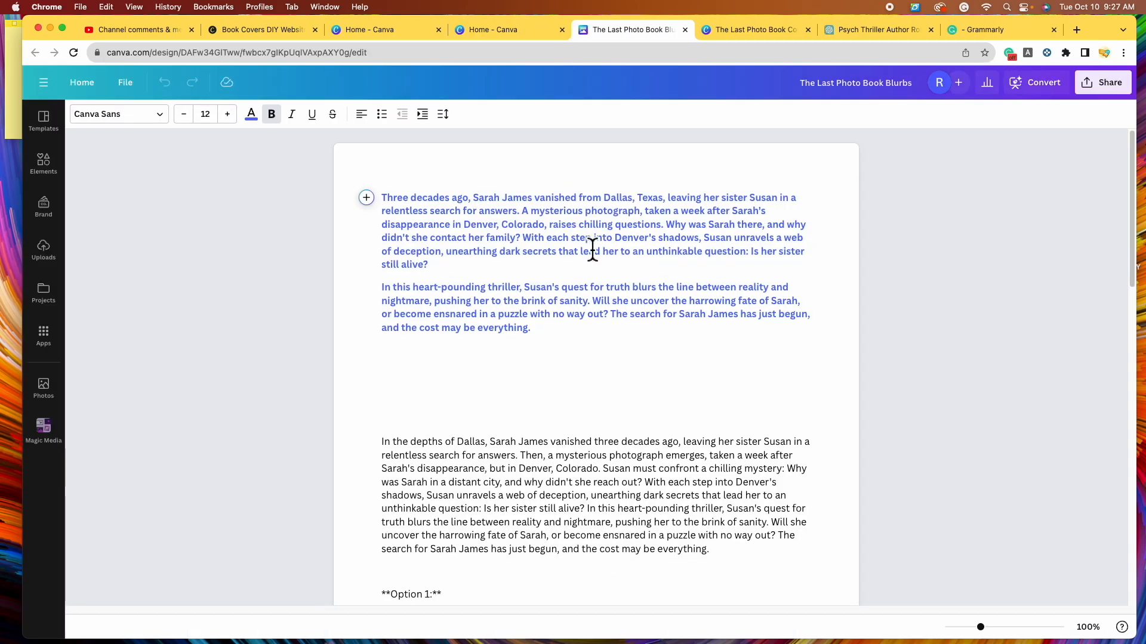